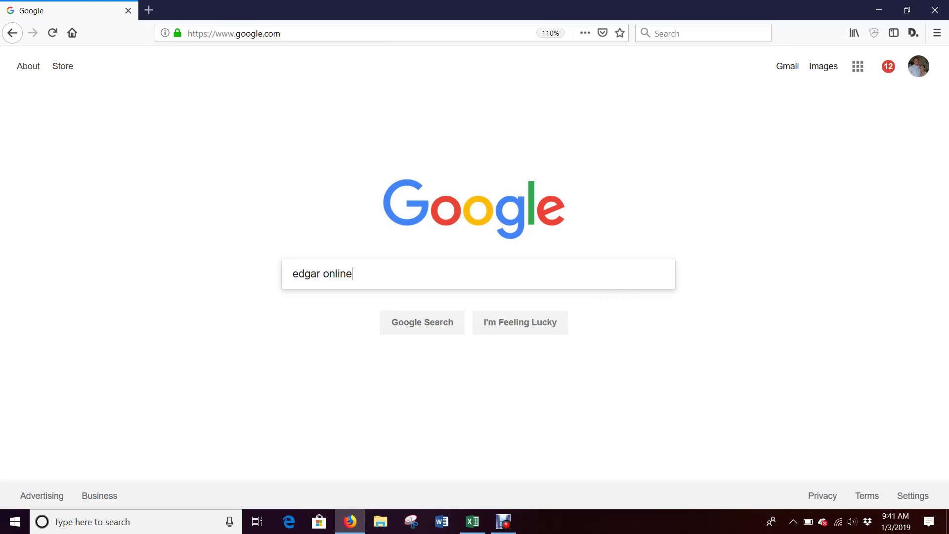
Find the SEC.gov EDGAR company search page through a web search for edgar online and look up the ticker unp.
{"action": "key", "text": "Return"}
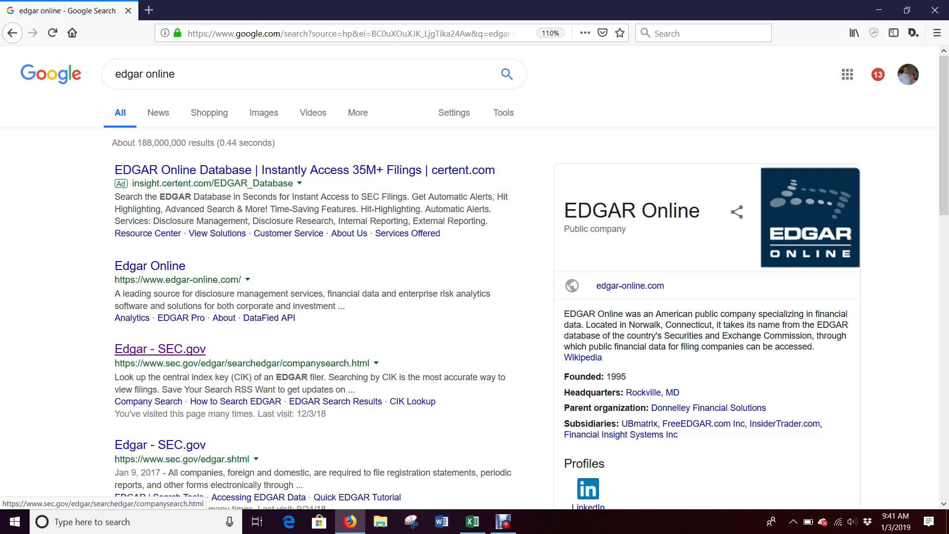
{"action": "left_click", "coordinate": [160, 349]}
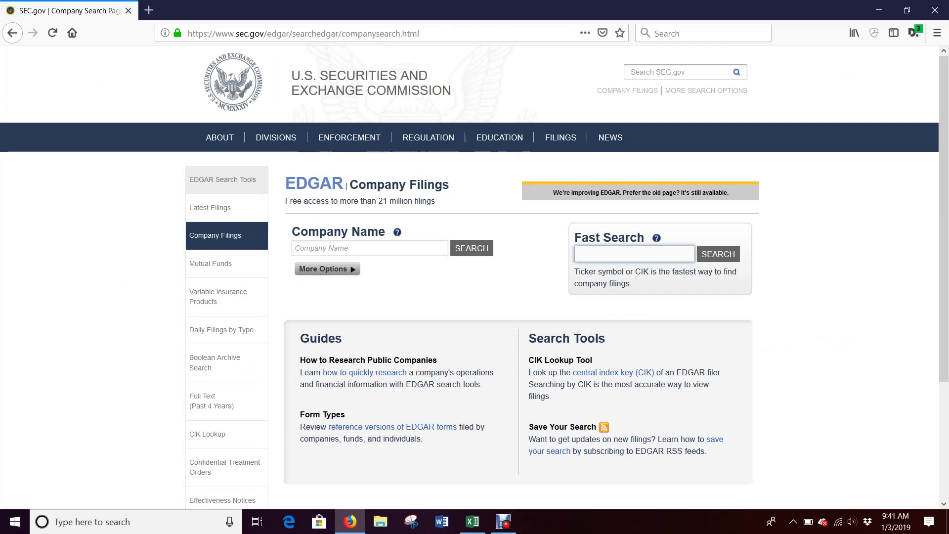
{"action": "type", "text": "unp"}
{"action": "key", "text": "Return"}
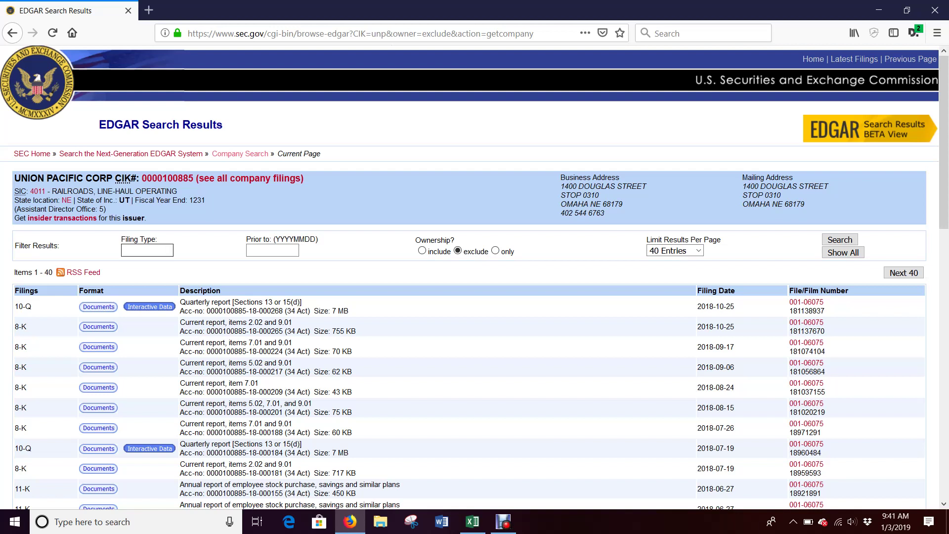
Filter Union Pacific's filings to type 10-k.
{"action": "left_click", "coordinate": [147, 250]}
{"action": "type", "text": "10-k"}
{"action": "key", "text": "Return"}
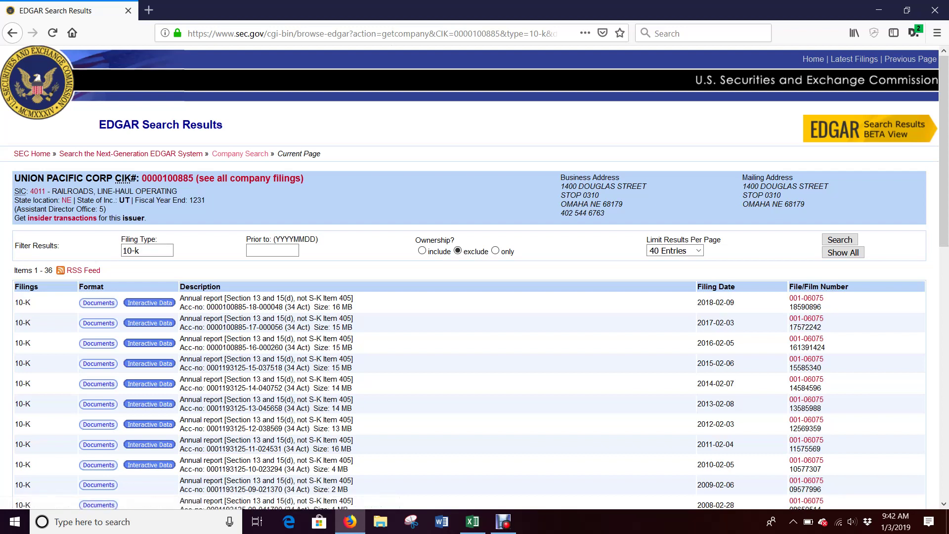
Open the Excel financial report of the 10-K filed 2018-02-09 in Microsoft Excel and enable editing.
{"action": "left_click", "coordinate": [149, 303]}
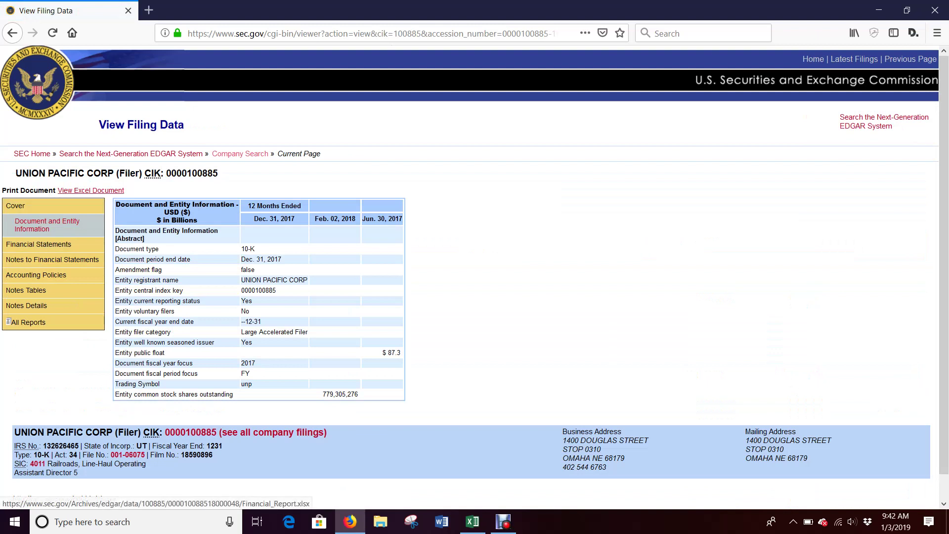
{"action": "left_click", "coordinate": [91, 190]}
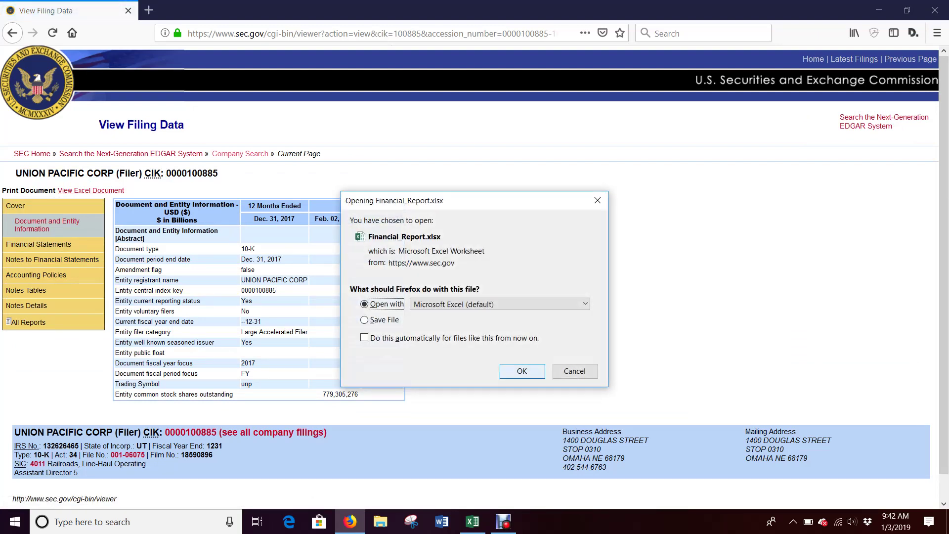
{"action": "key", "text": "Return"}
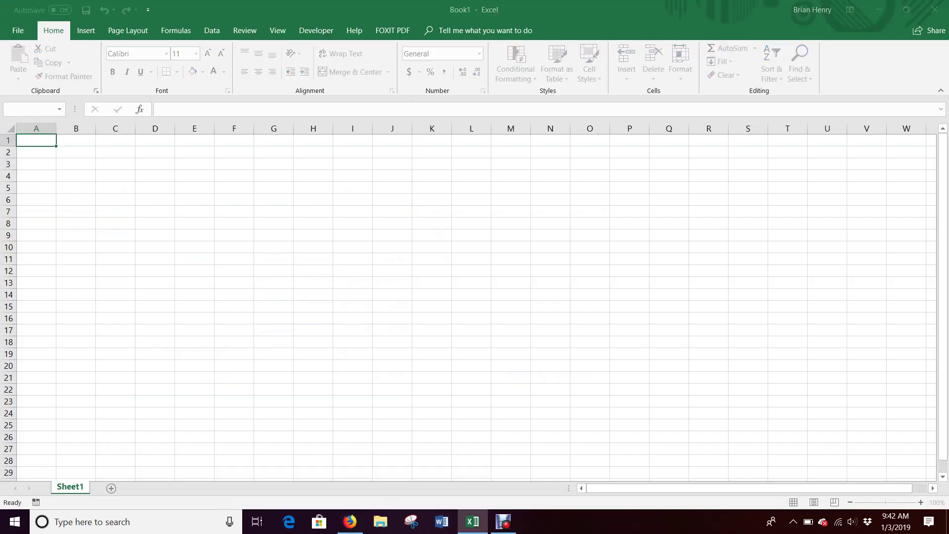
{"action": "left_click", "coordinate": [498, 50]}
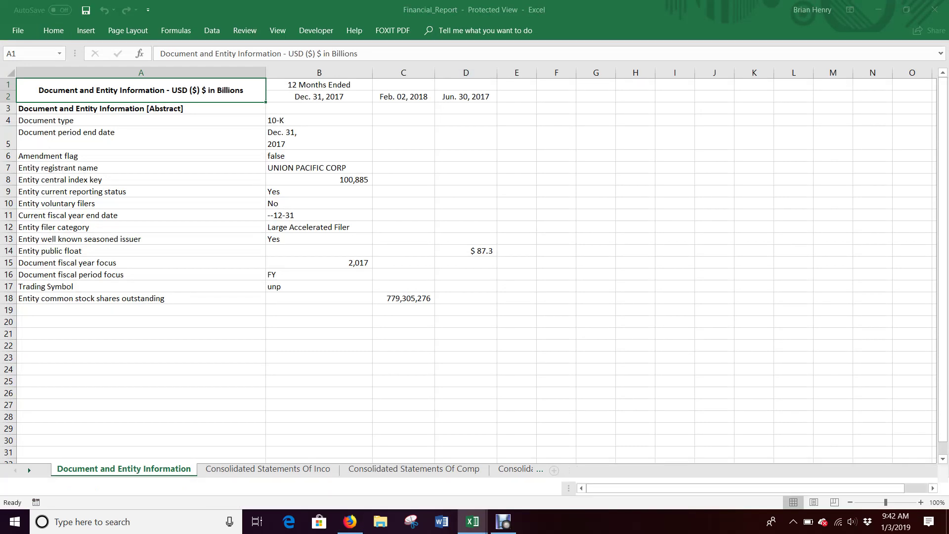
{"action": "mouse_move", "coordinate": [472, 521]}
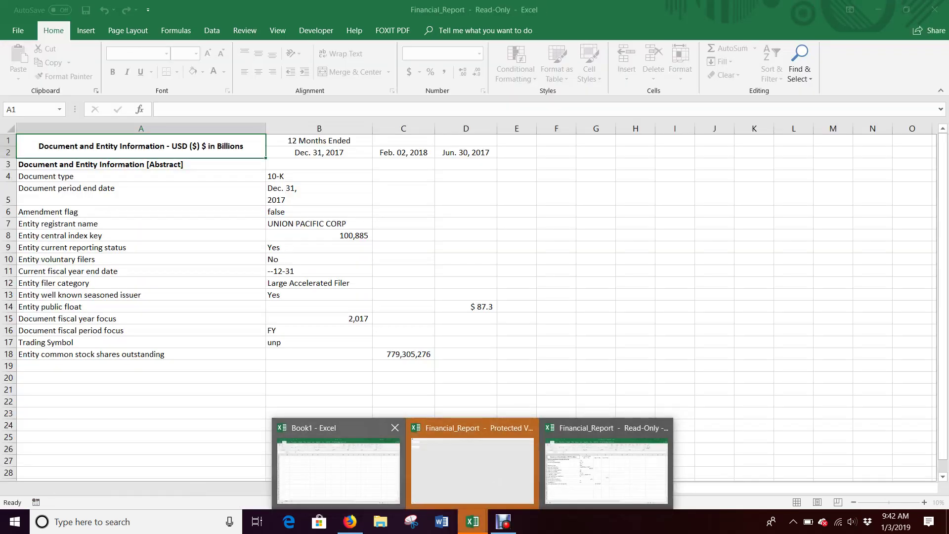
{"action": "left_click", "coordinate": [406, 470]}
{"action": "left_click", "coordinate": [473, 522]}
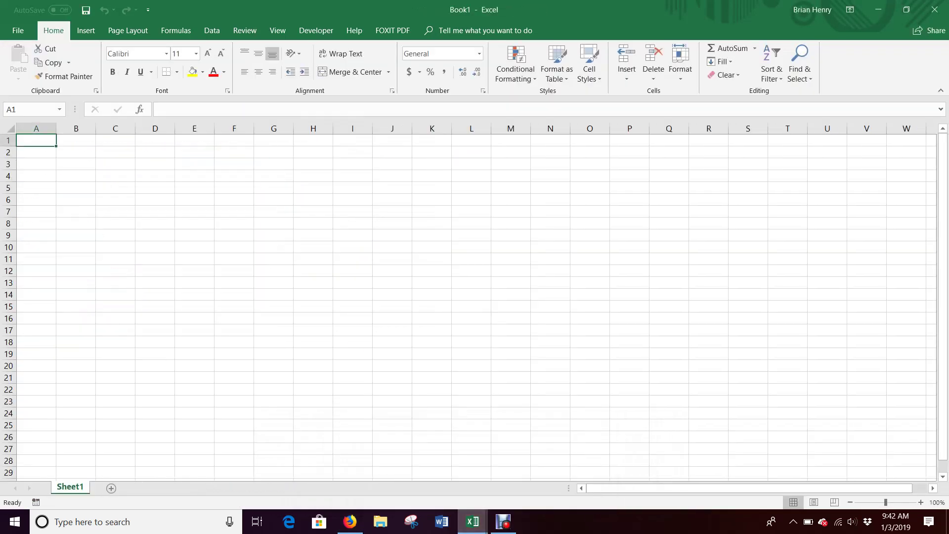
{"action": "left_click", "coordinate": [539, 470]}
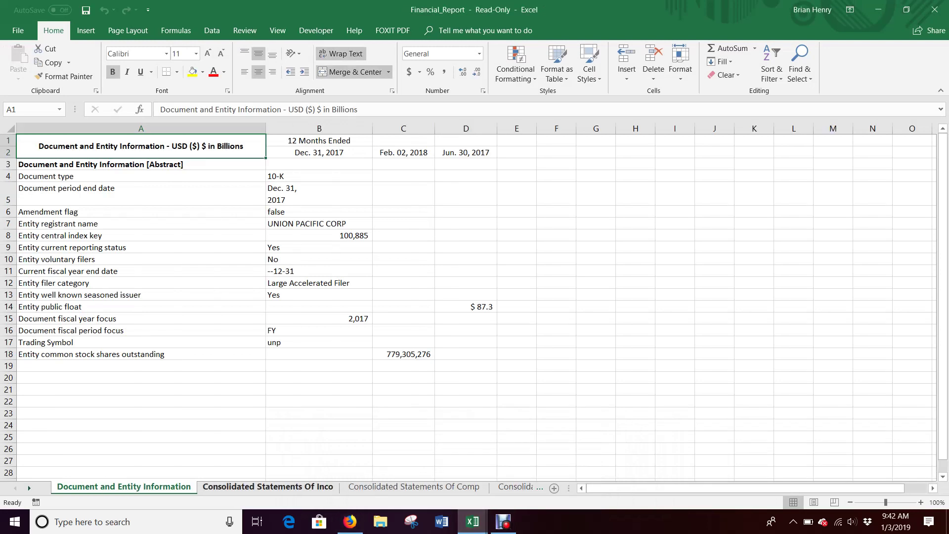
Move the Consolidated Statements Of Inco sheet from the financial report into Book1, and delete the empty Sheet1 there.
{"action": "left_click", "coordinate": [267, 486]}
{"action": "right_click", "coordinate": [324, 487]}
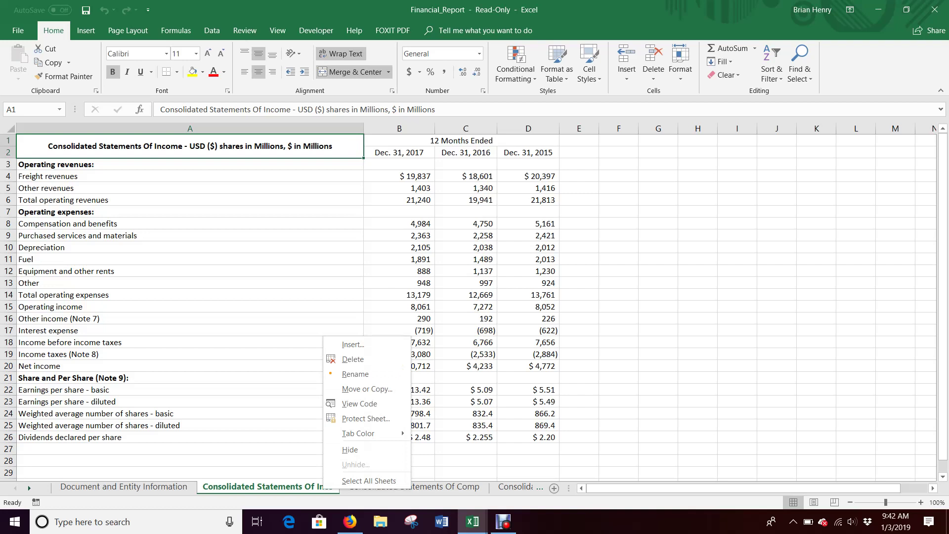
{"action": "left_click", "coordinate": [367, 388]}
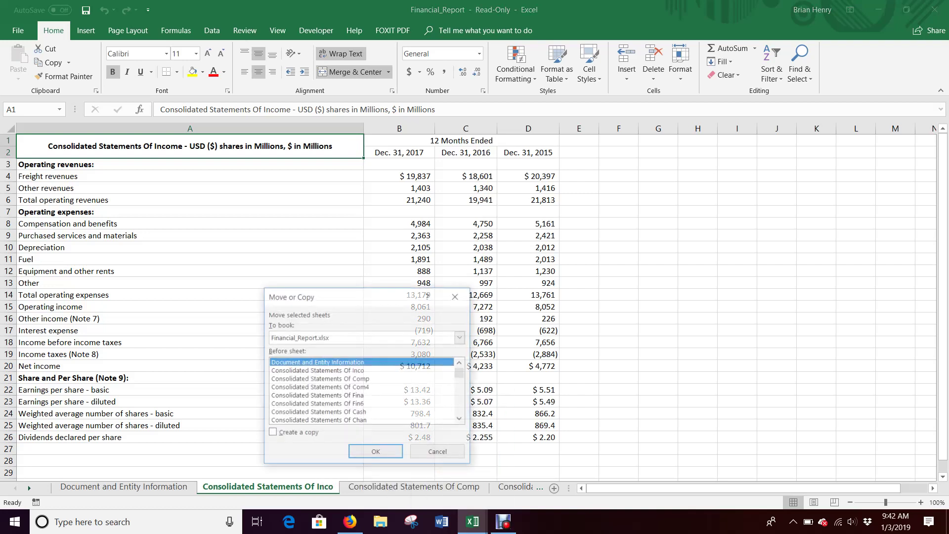
{"action": "left_click", "coordinate": [461, 337]}
{"action": "left_click", "coordinate": [362, 357]}
{"action": "key", "text": "Return"}
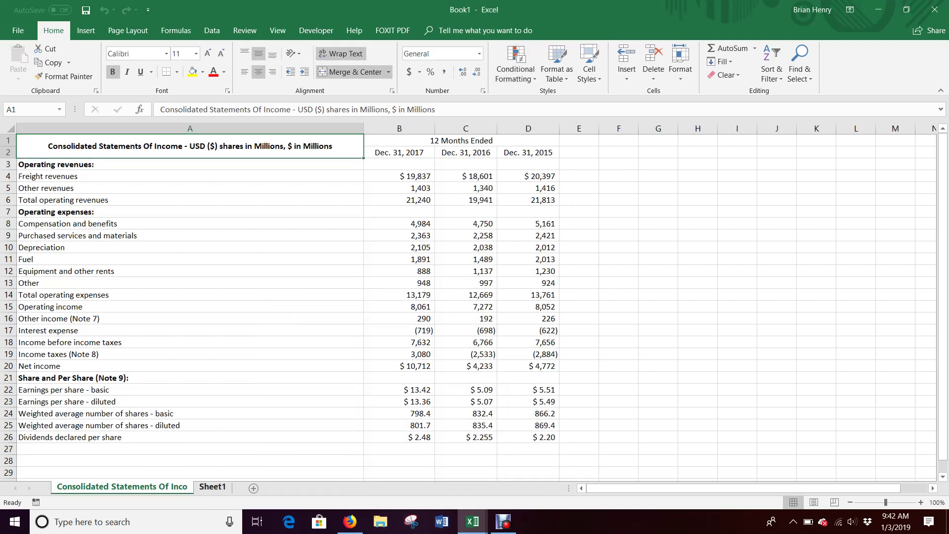
{"action": "right_click", "coordinate": [213, 486]}
{"action": "left_click", "coordinate": [255, 364]}
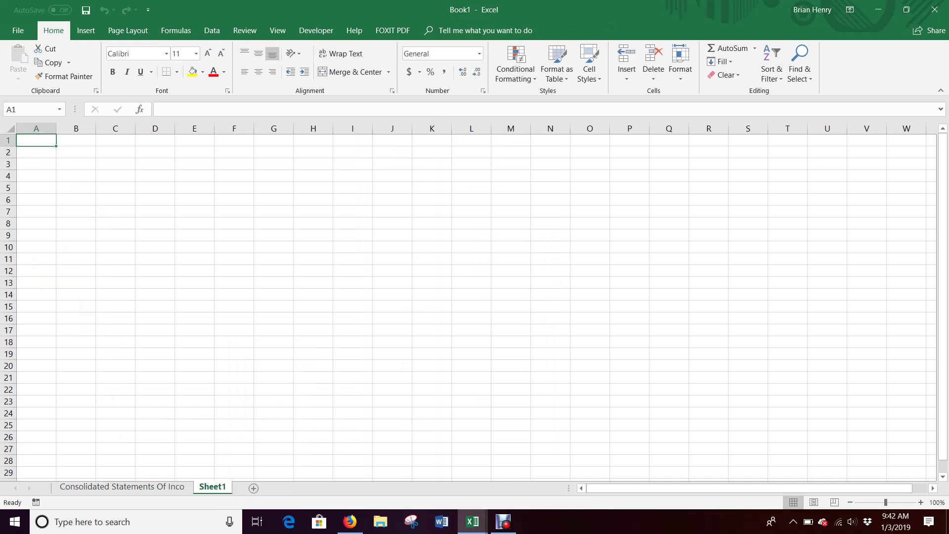
Move the Consolidated Statements Of Fina sheet from Financial_Report into Book1, before the income statement sheet.
{"action": "left_click", "coordinate": [473, 522]}
{"action": "mouse_move", "coordinate": [472, 521]}
{"action": "left_click", "coordinate": [556, 467]}
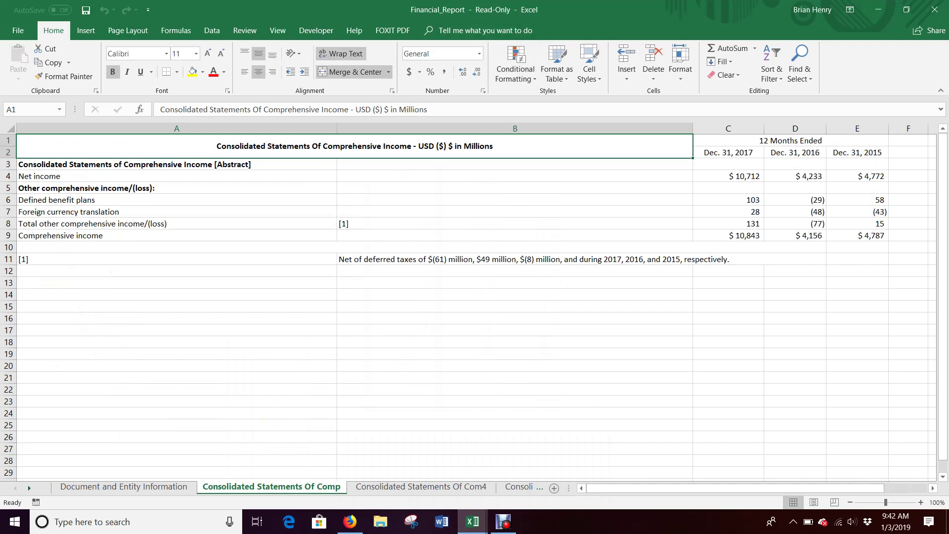
{"action": "left_click", "coordinate": [29, 488]}
{"action": "left_click", "coordinate": [29, 488]}
{"action": "left_click", "coordinate": [271, 486]}
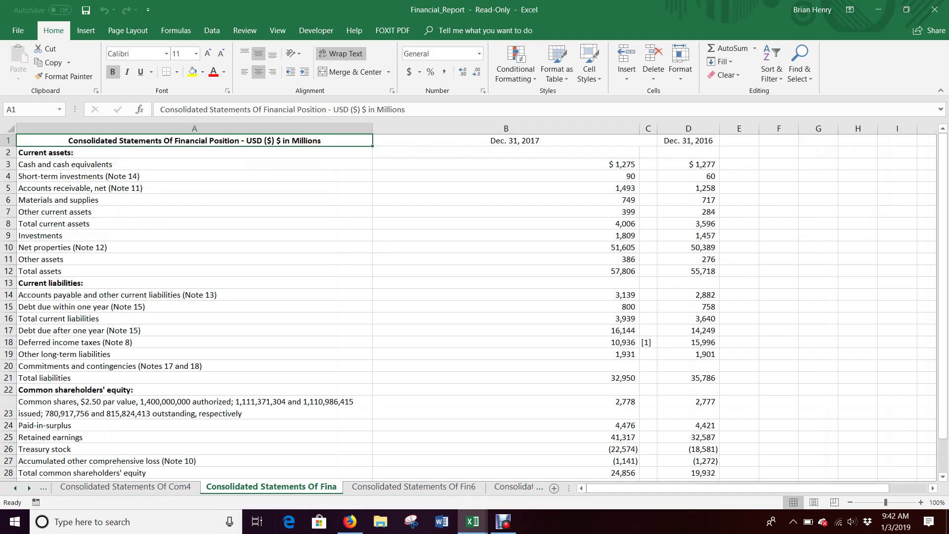
{"action": "right_click", "coordinate": [315, 486]}
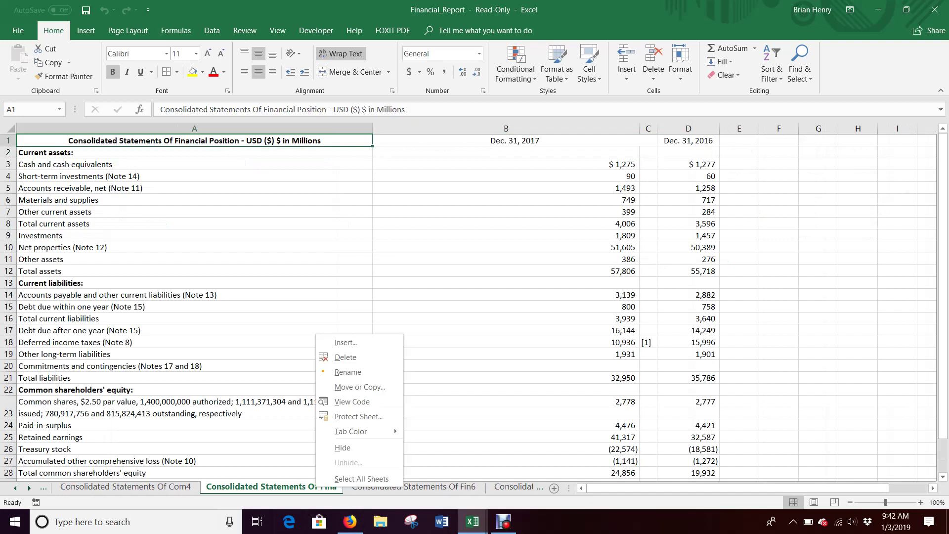
{"action": "left_click", "coordinate": [359, 386]}
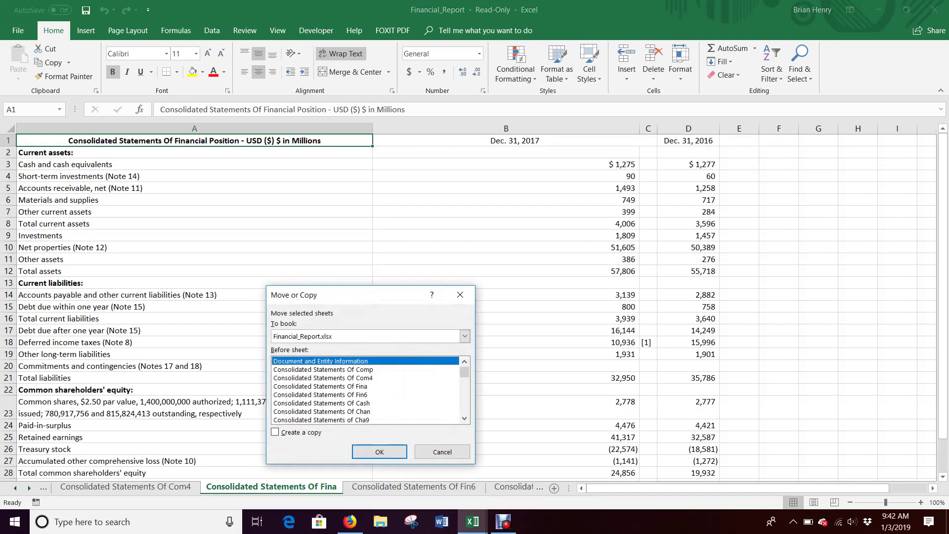
{"action": "left_click", "coordinate": [464, 336]}
{"action": "left_click", "coordinate": [297, 356]}
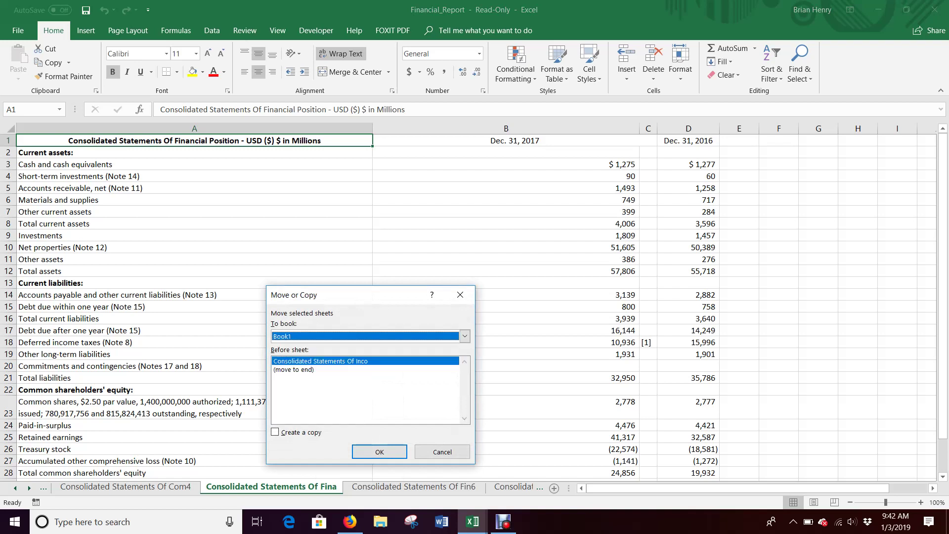
{"action": "key", "text": "Return"}
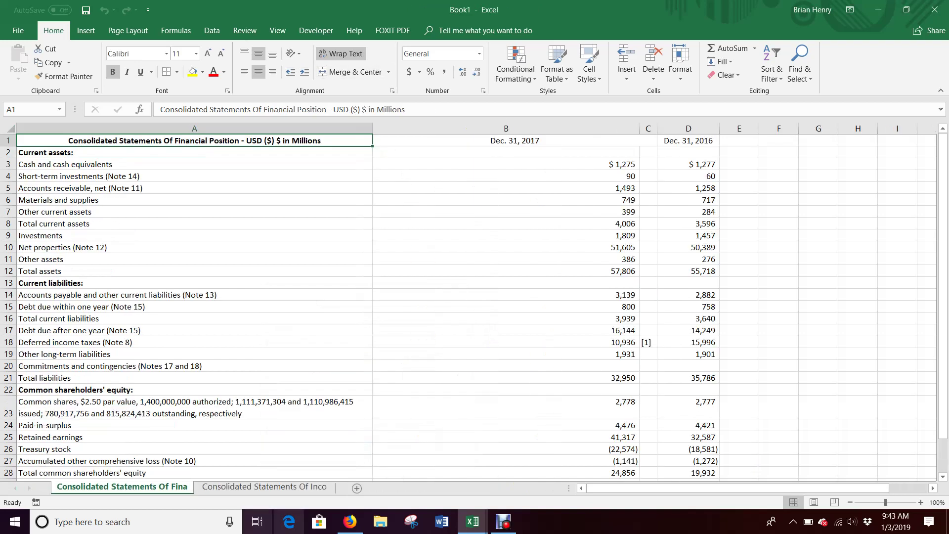
Move the Consolidated Statements Of Cash sheet from Financial_Report into Book1, before the financial position sheet.
{"action": "mouse_move", "coordinate": [472, 521]}
{"action": "left_click", "coordinate": [540, 451]}
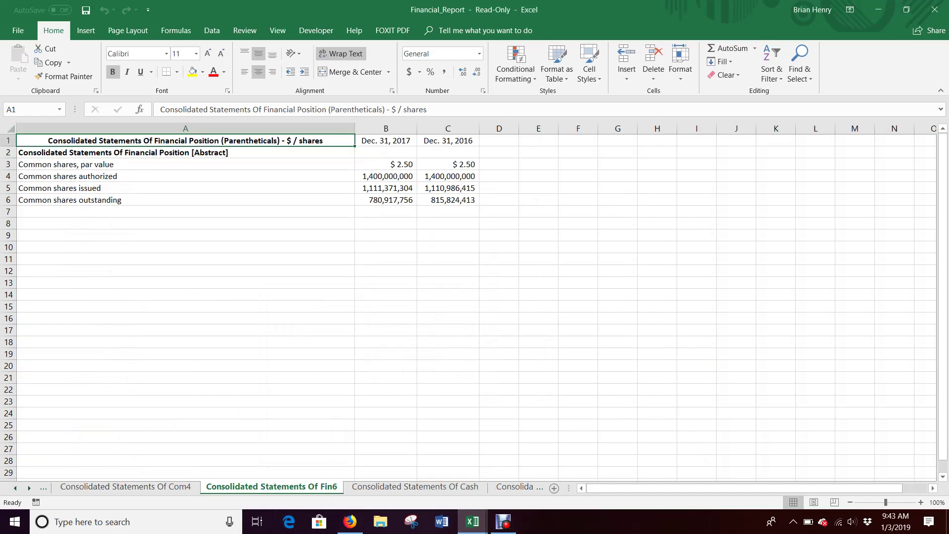
{"action": "left_click", "coordinate": [422, 486]}
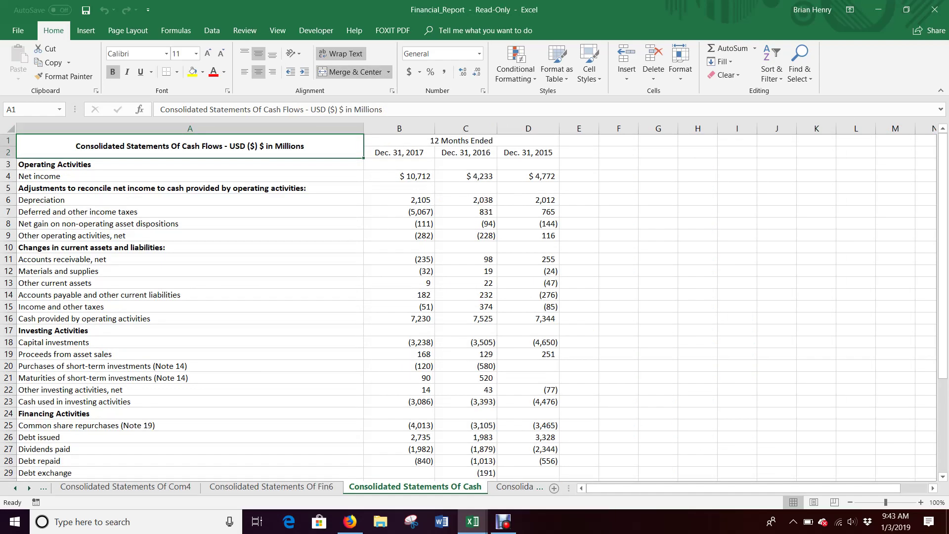
{"action": "right_click", "coordinate": [453, 486]}
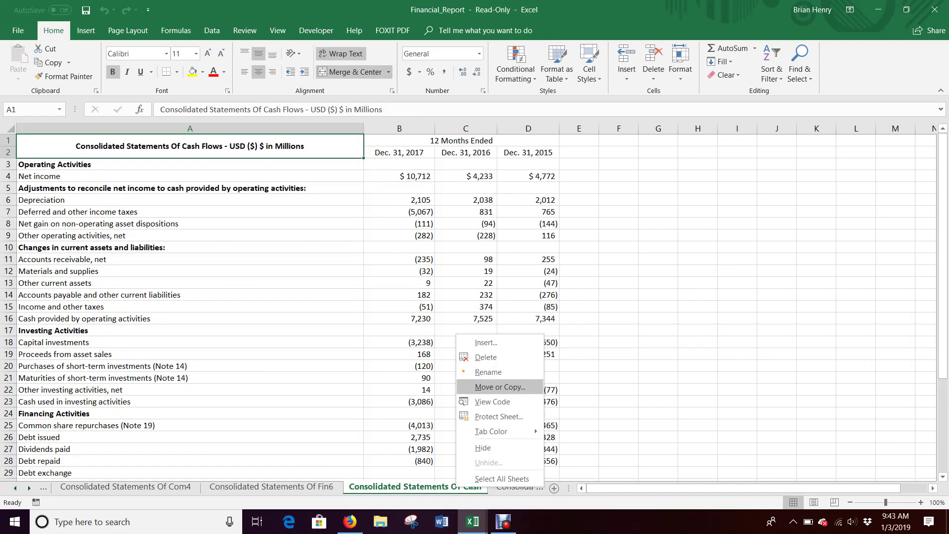
{"action": "left_click", "coordinate": [494, 386]}
{"action": "left_click", "coordinate": [576, 344]}
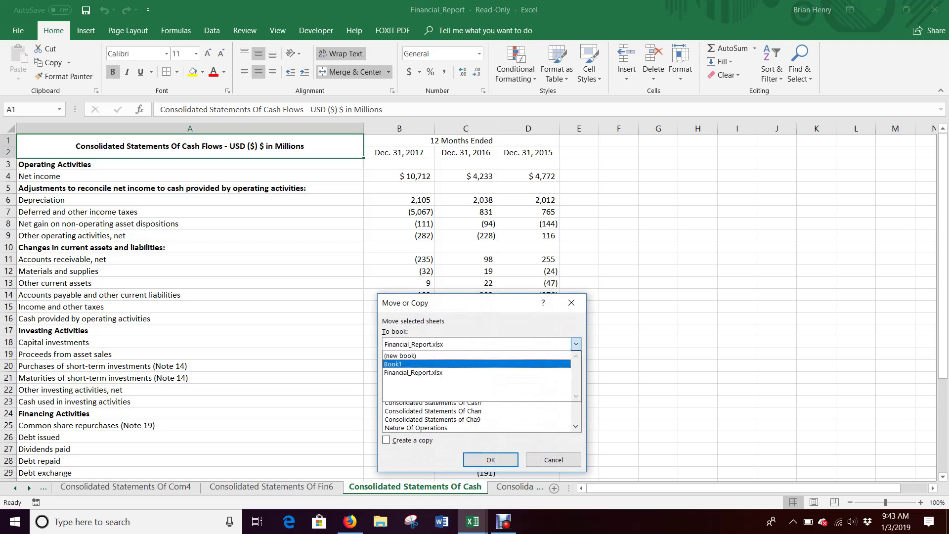
{"action": "left_click", "coordinate": [474, 363]}
{"action": "left_click", "coordinate": [490, 459]}
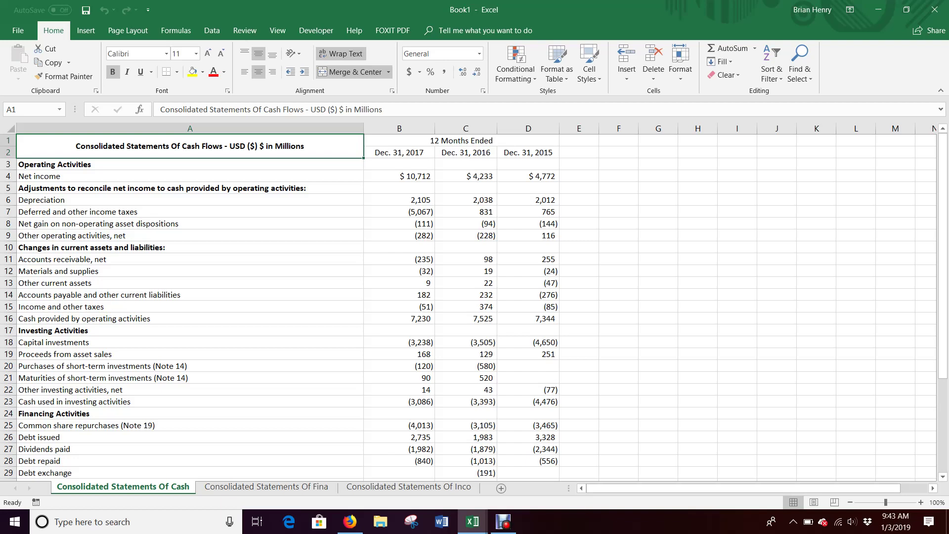
Close the Financial_Report workbook without saving its changes.
{"action": "mouse_move", "coordinate": [473, 521]}
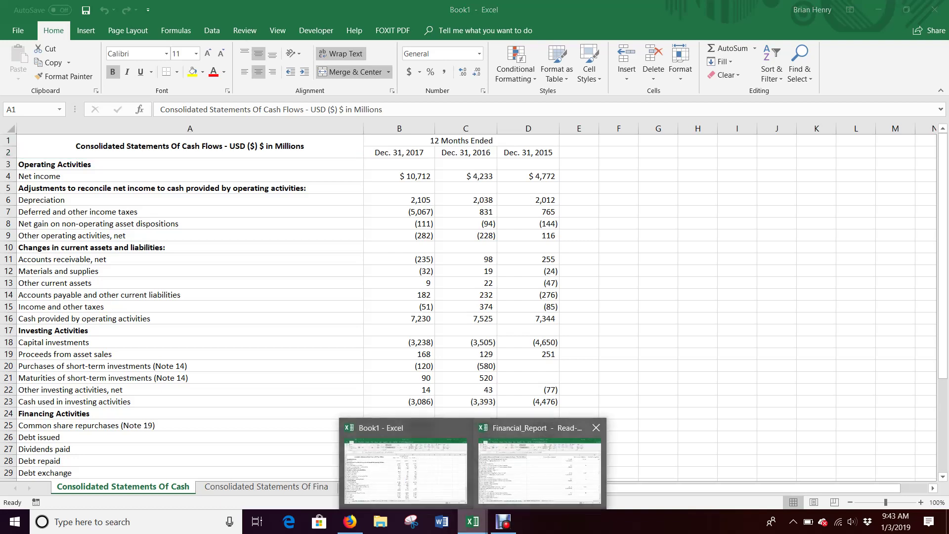
{"action": "left_click", "coordinate": [538, 469]}
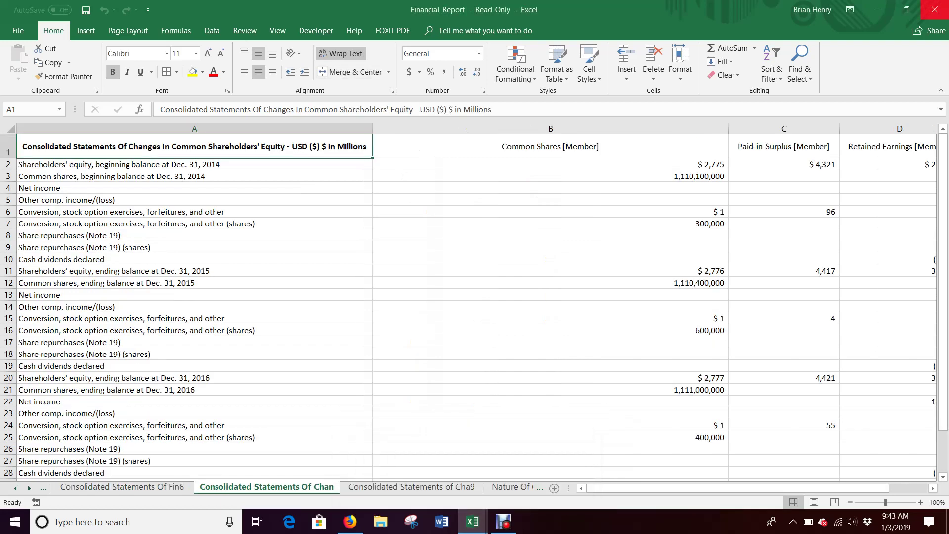
{"action": "left_click", "coordinate": [934, 10]}
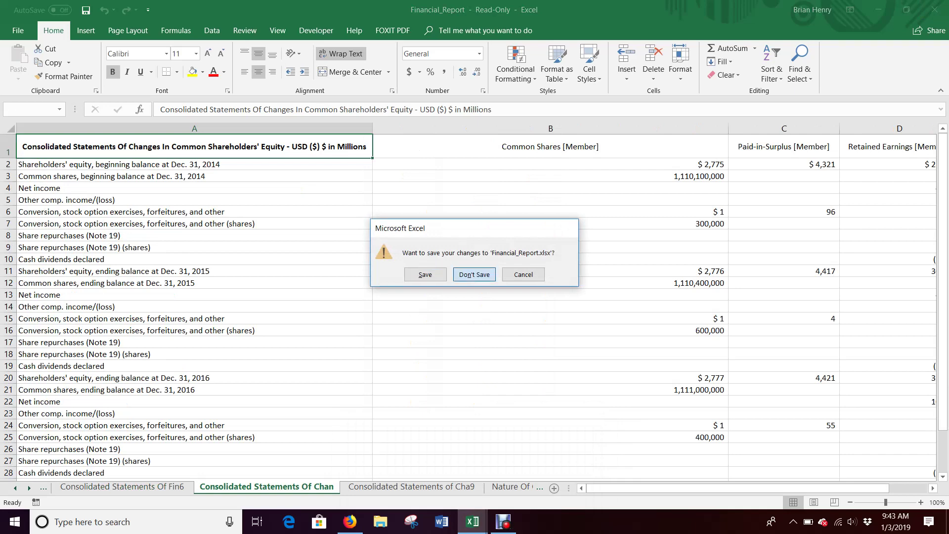
{"action": "left_click", "coordinate": [475, 274]}
Switch to Firefox, open the Excel financial report of the 10-K filed 2016-02-05, and show its Consolidated Statements Of Inco sheet.
{"action": "left_click", "coordinate": [350, 522]}
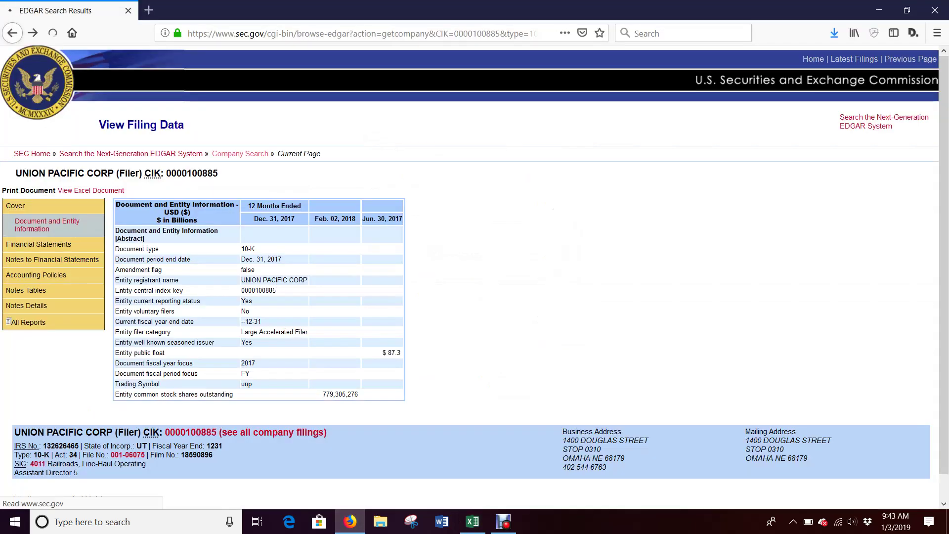
{"action": "key", "text": "alt+Left"}
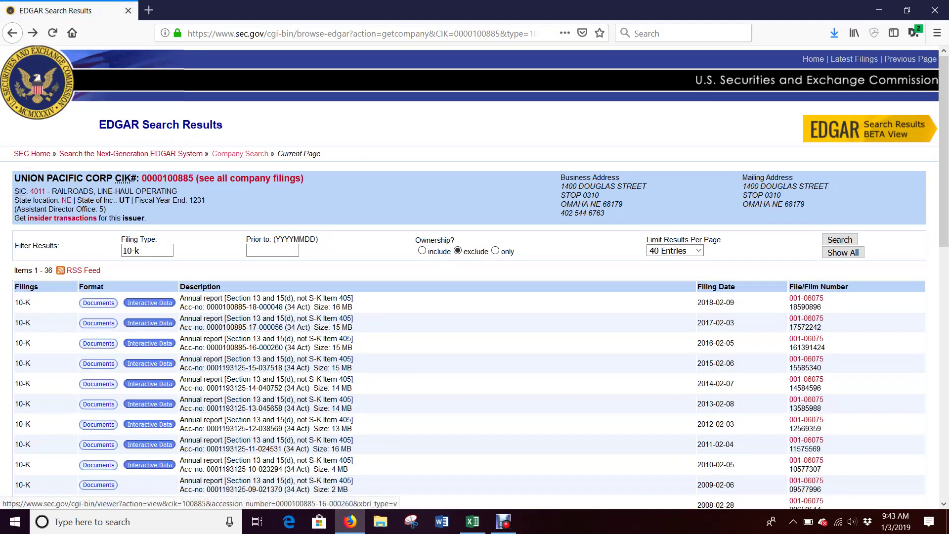
{"action": "left_click", "coordinate": [149, 343]}
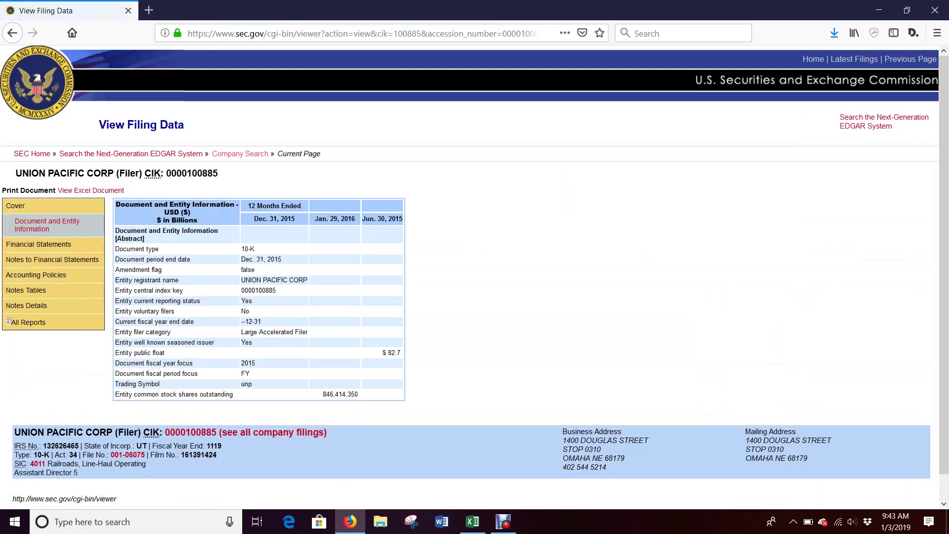
{"action": "left_click", "coordinate": [91, 190]}
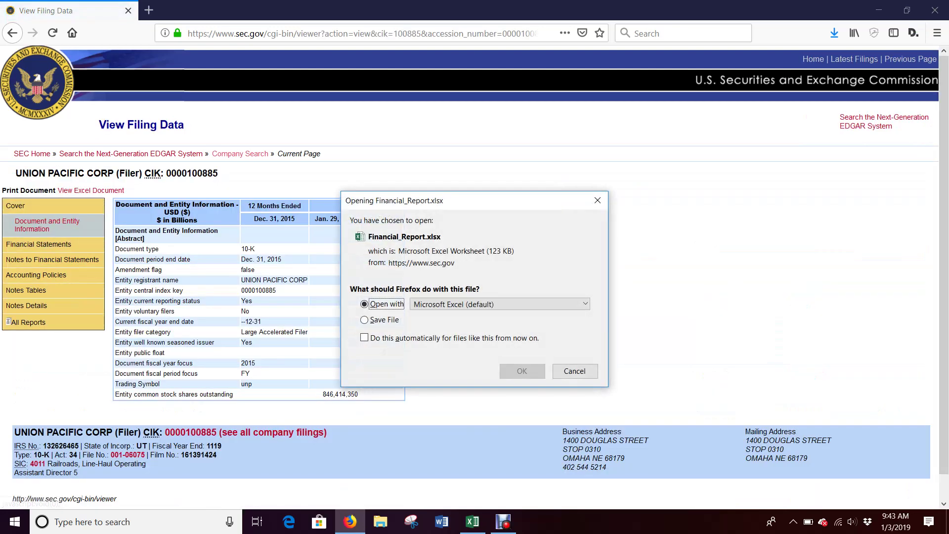
{"action": "left_click", "coordinate": [522, 371]}
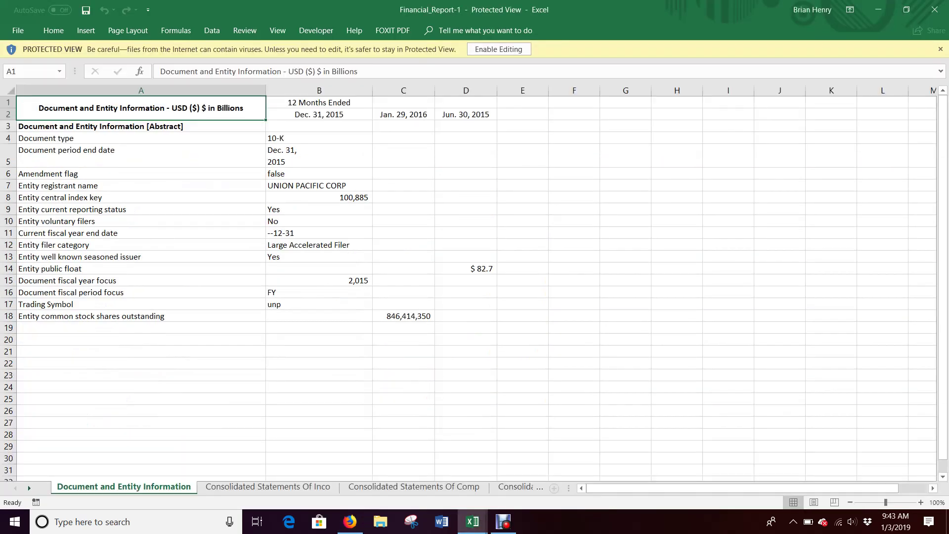
{"action": "left_click", "coordinate": [276, 487]}
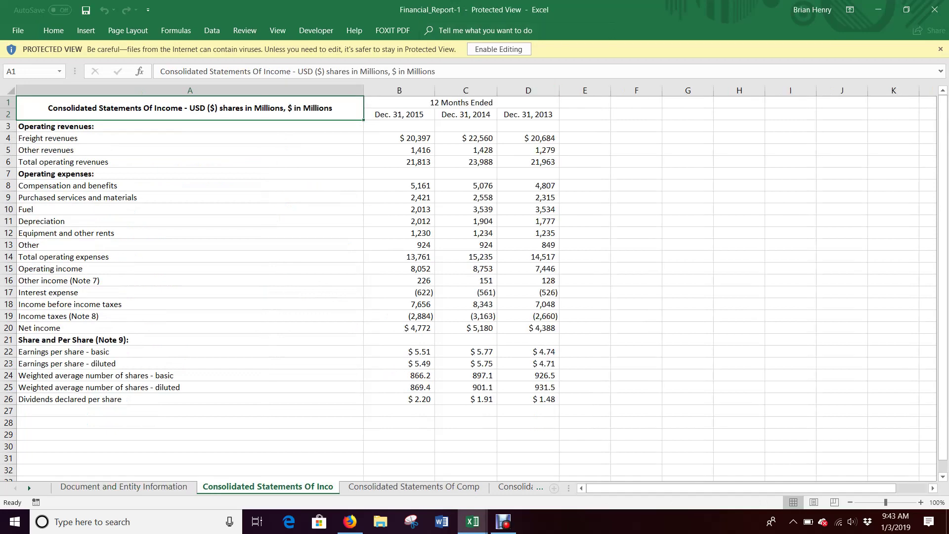
Enable editing in Financial_Report-1, then switch to Book1 and show its Consolidated Statements Of Inco sheet.
{"action": "left_click", "coordinate": [499, 49]}
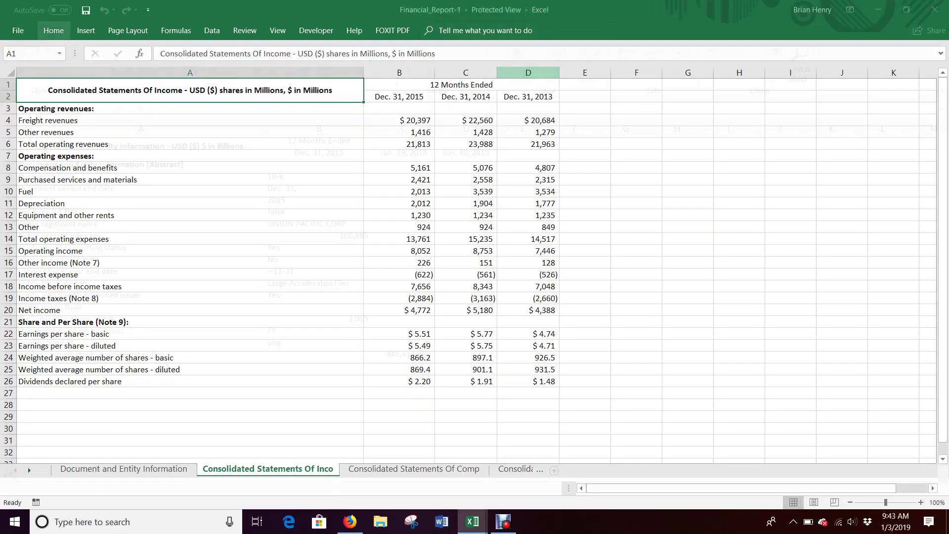
{"action": "mouse_move", "coordinate": [472, 521]}
{"action": "left_click", "coordinate": [405, 470]}
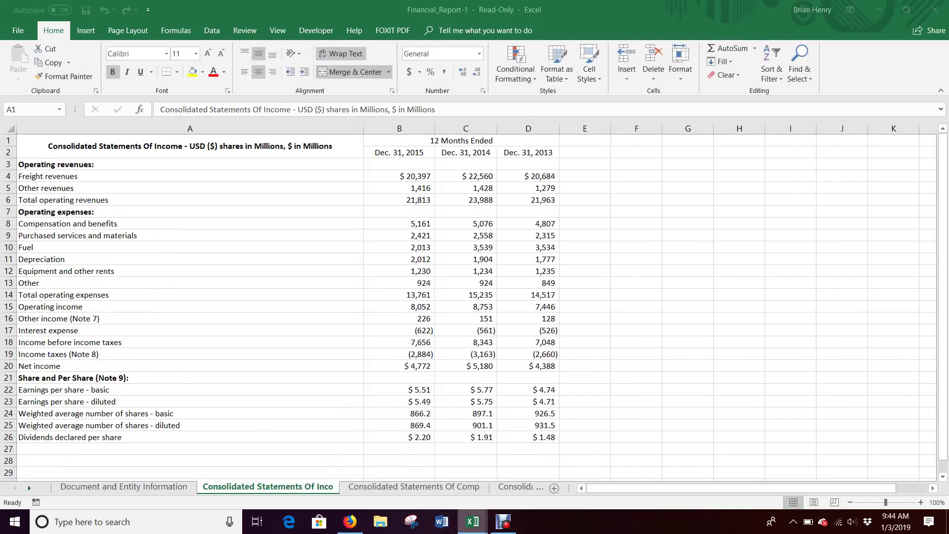
{"action": "mouse_move", "coordinate": [471, 521]}
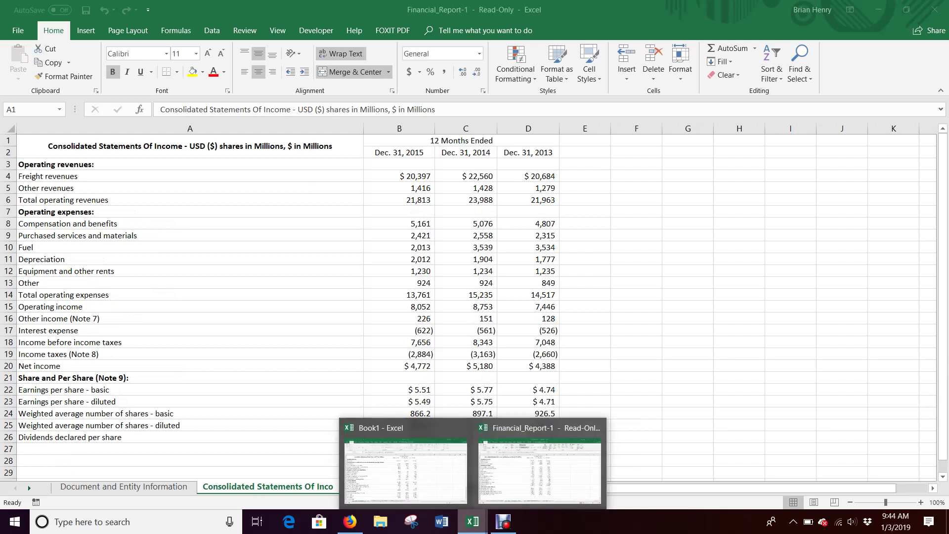
{"action": "left_click", "coordinate": [405, 464]}
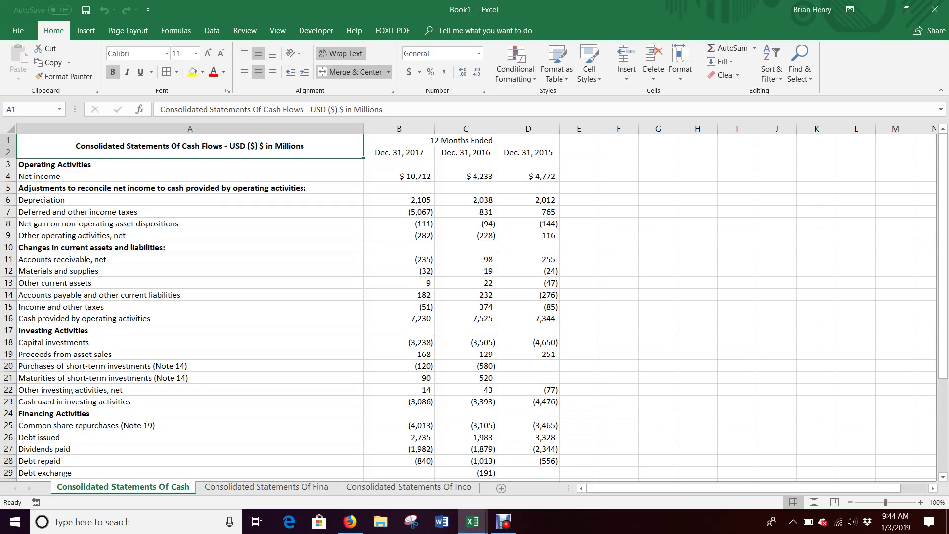
{"action": "left_click", "coordinate": [267, 487]}
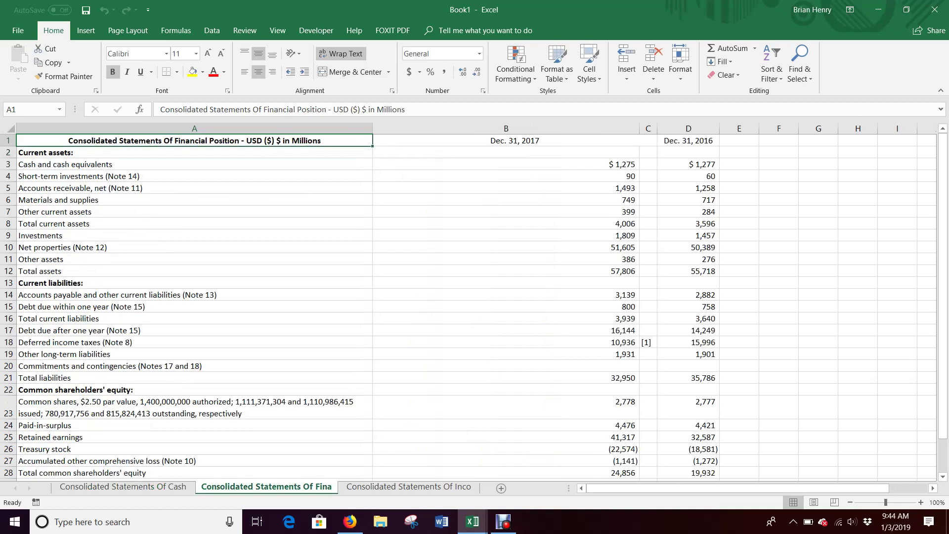
{"action": "key", "text": "ctrl+Page_Down"}
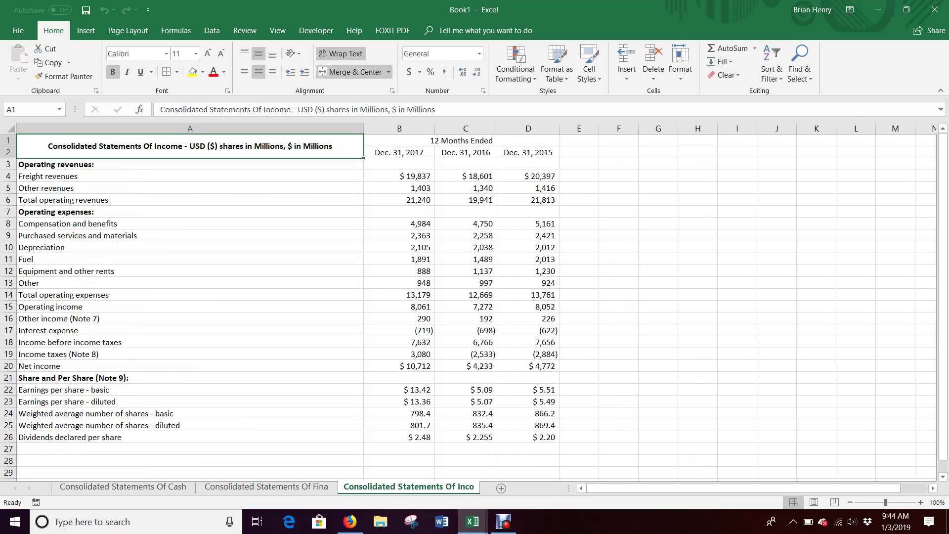
{"action": "left_click", "coordinate": [579, 152]}
{"action": "left_click", "coordinate": [618, 152]}
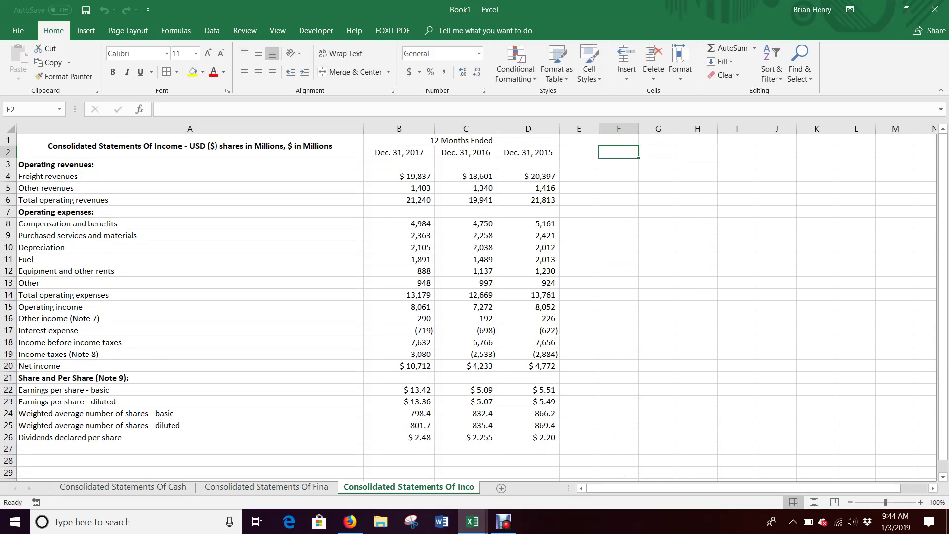
Switch to the Financial_Report-1 workbook and copy the whole income statement, A1:D26.
{"action": "mouse_move", "coordinate": [472, 522]}
{"action": "left_click", "coordinate": [529, 464]}
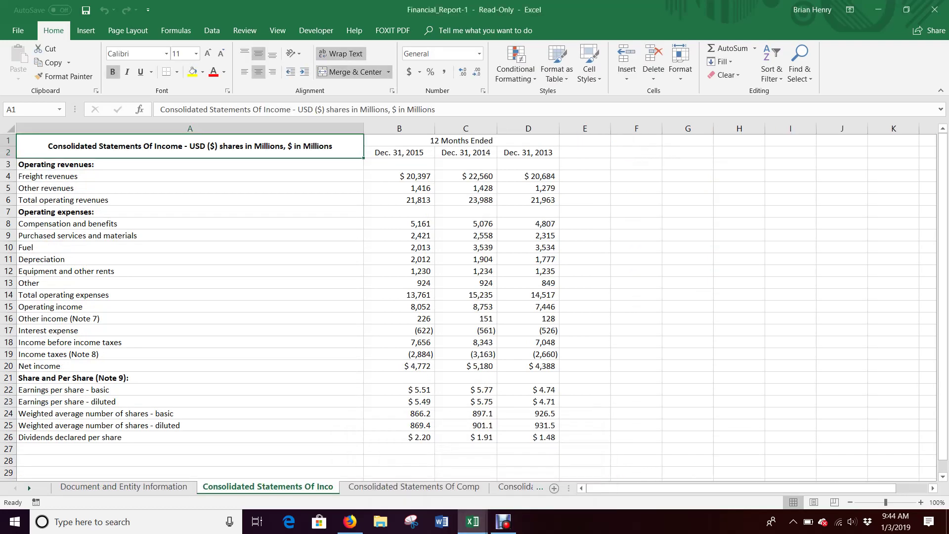
{"action": "left_click", "coordinate": [189, 164]}
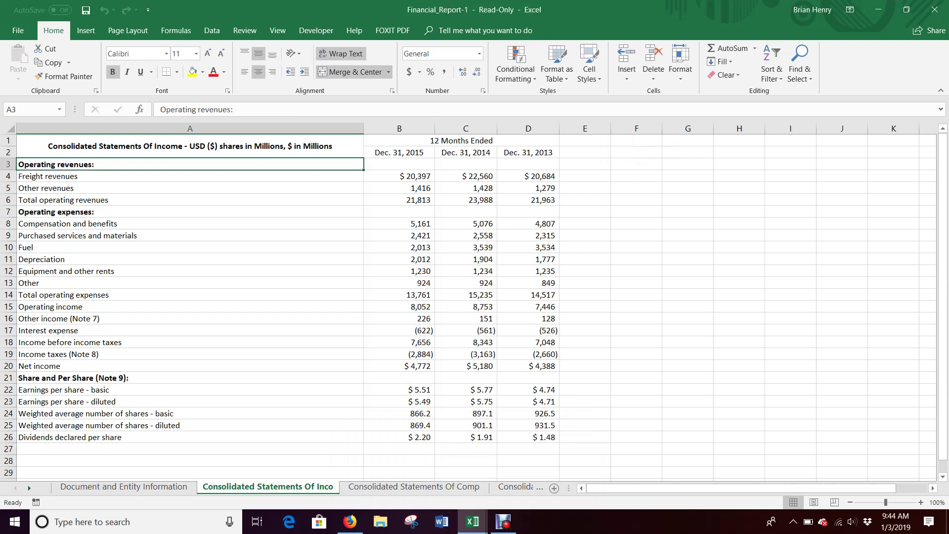
{"action": "left_click_drag", "start_coordinate": [189, 147], "coordinate": [528, 437]}
{"action": "key", "text": "ctrl+c"}
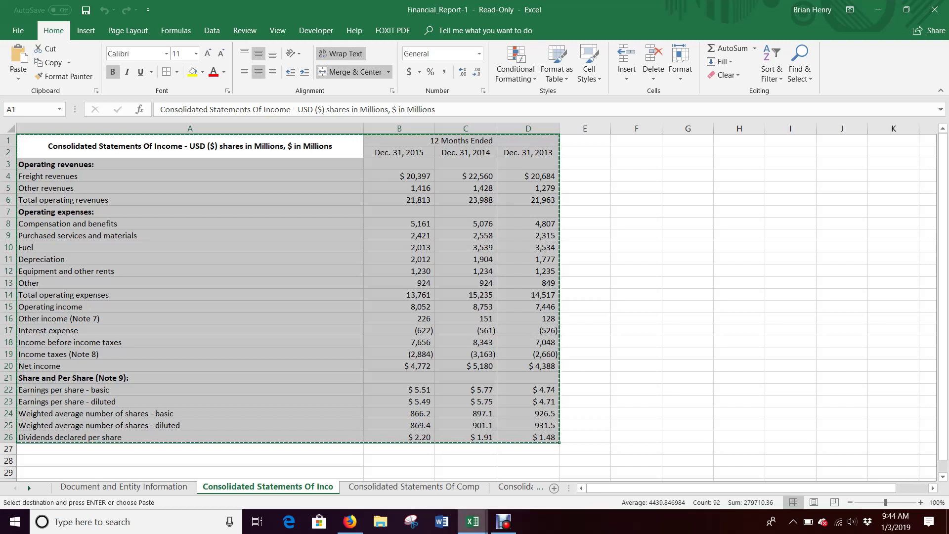
Paste the copied income statement into Book1's Consolidated Statements Of Inco sheet starting at cell E1.
{"action": "left_click", "coordinate": [472, 521]}
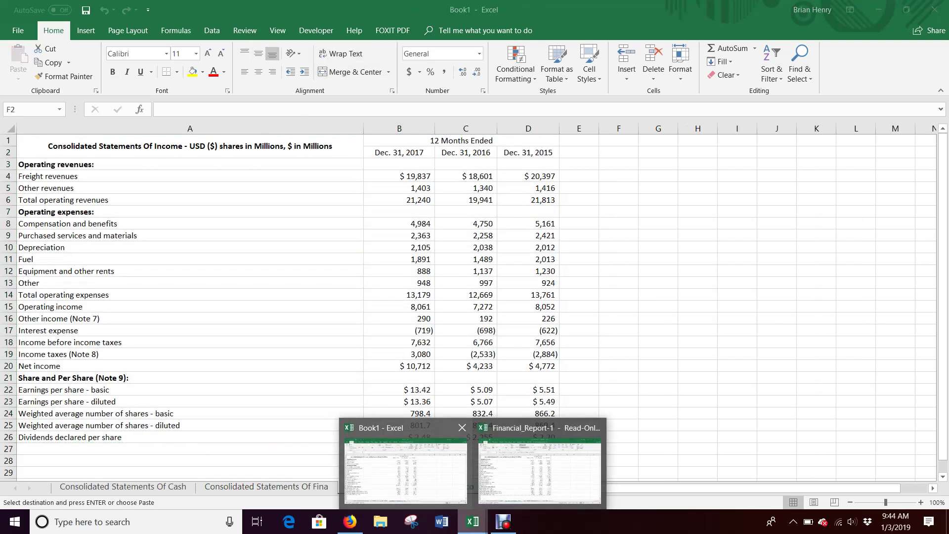
{"action": "left_click", "coordinate": [405, 470]}
{"action": "left_click", "coordinate": [579, 141]}
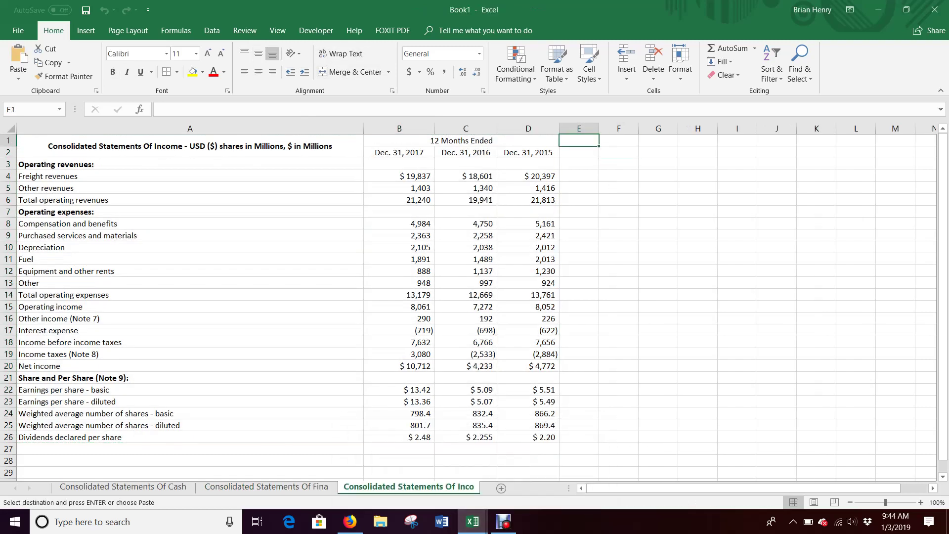
{"action": "key", "text": "ctrl+v"}
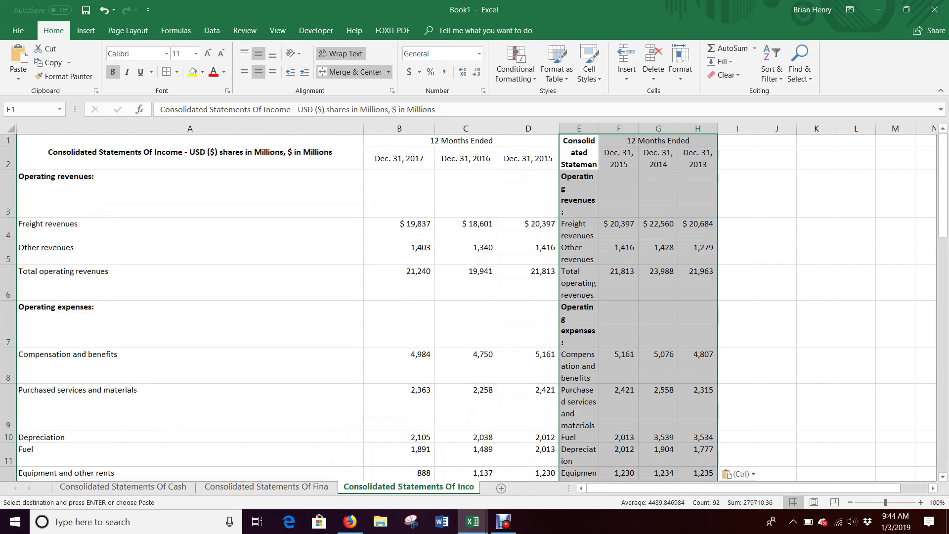
Turn off text wrapping for the entire sheet and widen column E to make the pasted line item labels readable.
{"action": "key", "text": "ctrl+a"}
{"action": "scroll", "coordinate": [365, 301], "scroll_direction": "down", "scroll_amount": 6}
{"action": "key", "text": "ctrl+a"}
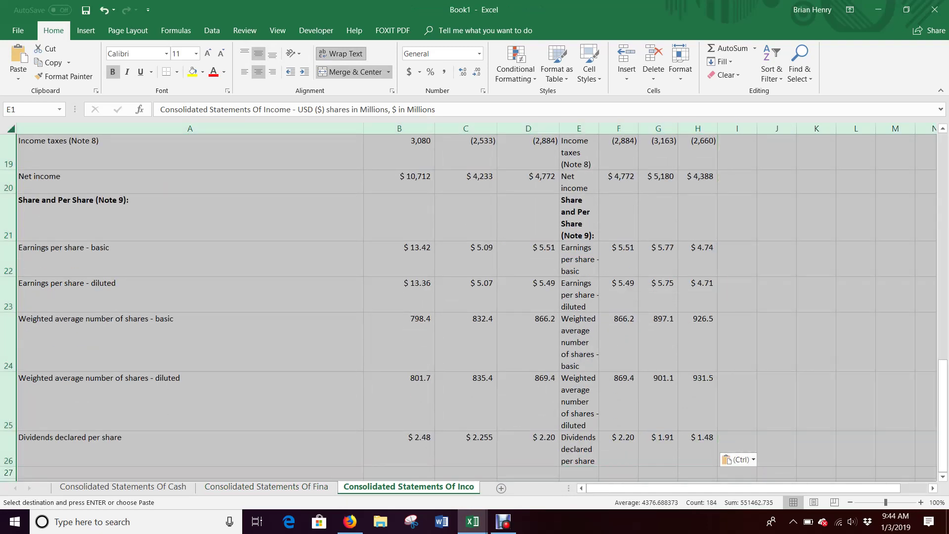
{"action": "left_click", "coordinate": [341, 53]}
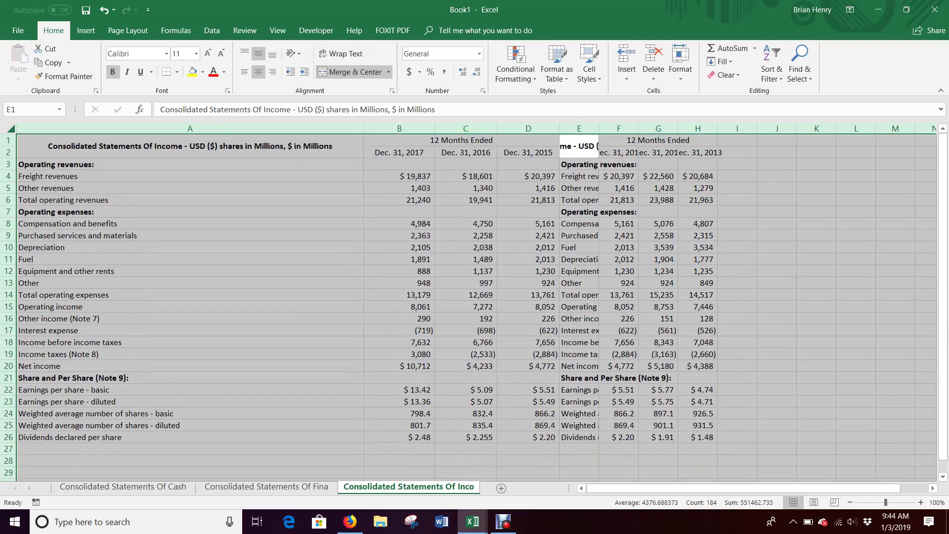
{"action": "left_click", "coordinate": [736, 212]}
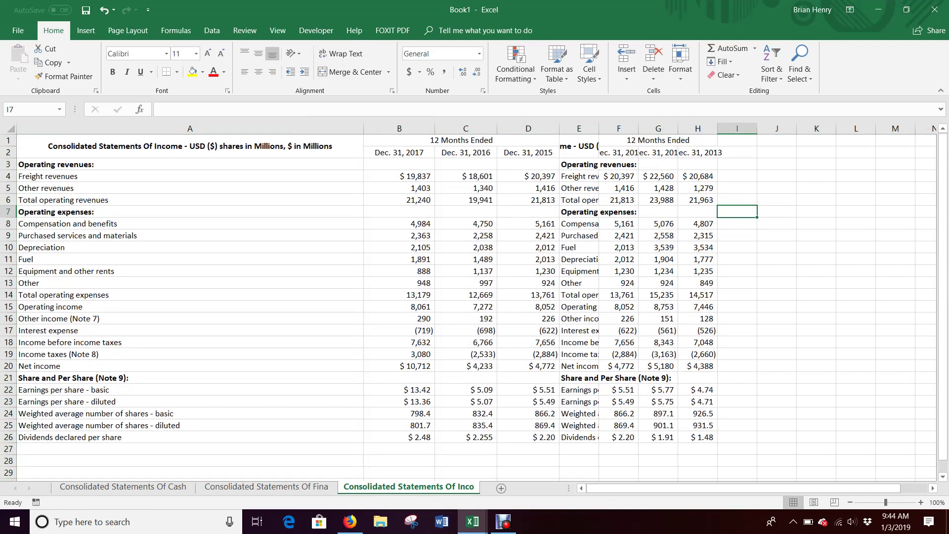
{"action": "left_click_drag", "start_coordinate": [598, 128], "coordinate": [675, 129]}
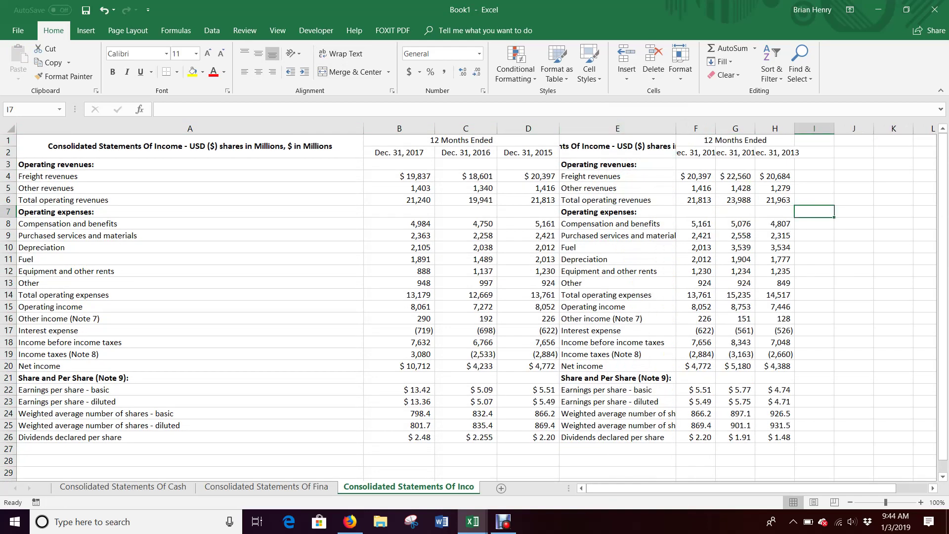
Enter the label check formula =IF(A4=E4,"","no") in cell I4 and fill it down to I26.
{"action": "left_click", "coordinate": [617, 176]}
{"action": "left_click", "coordinate": [190, 175]}
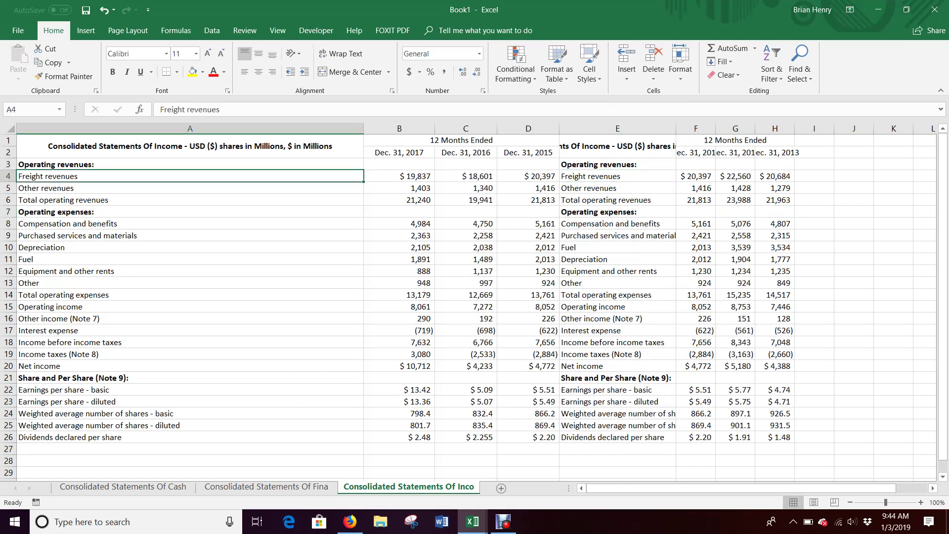
{"action": "left_click", "coordinate": [814, 176]}
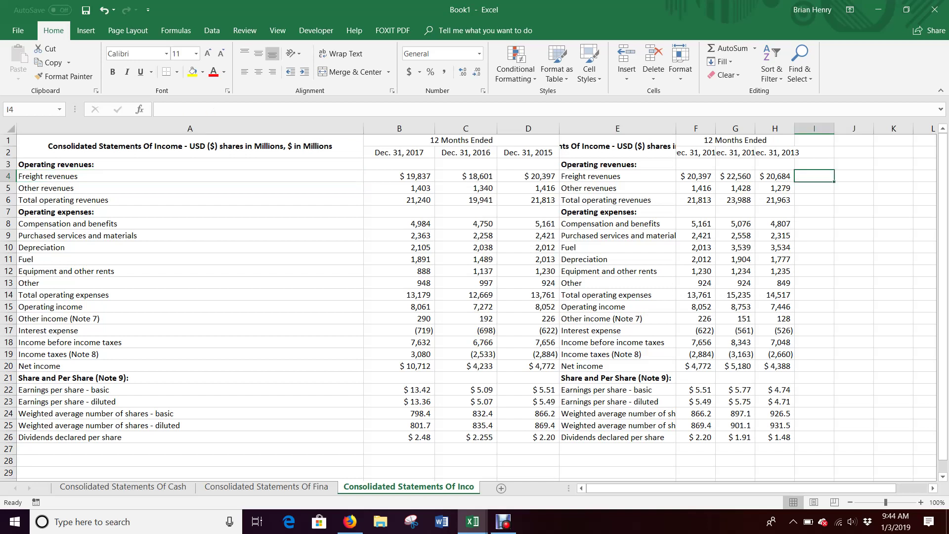
{"action": "type", "text": "=if("}
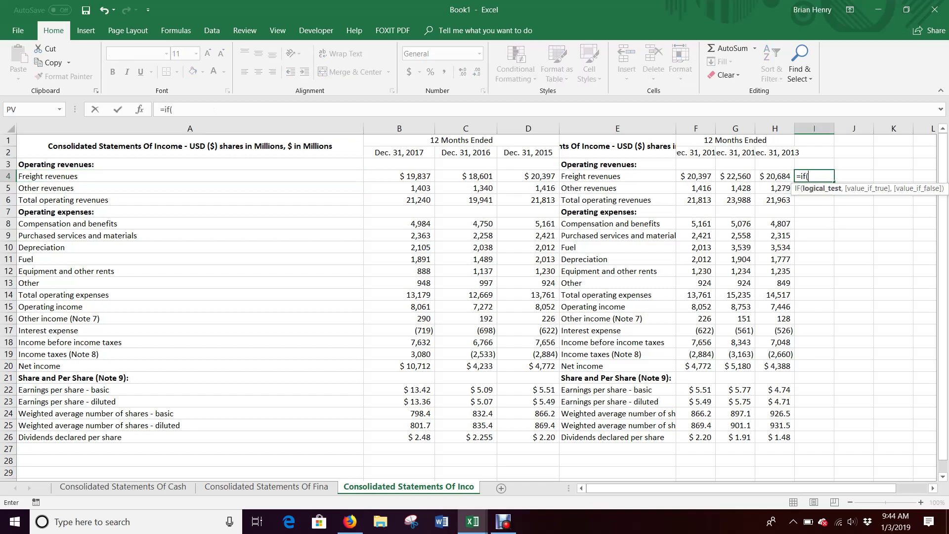
{"action": "left_click", "coordinate": [189, 176]}
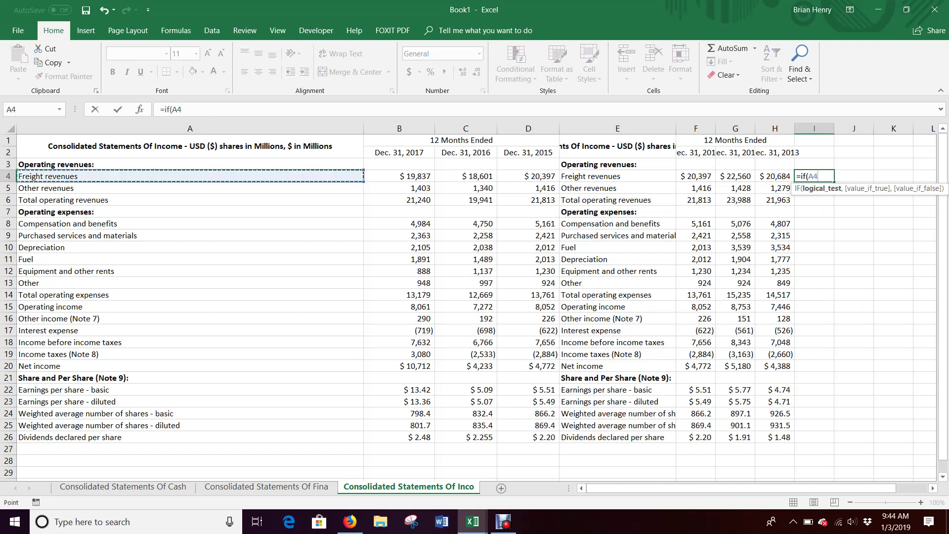
{"action": "type", "text": "="}
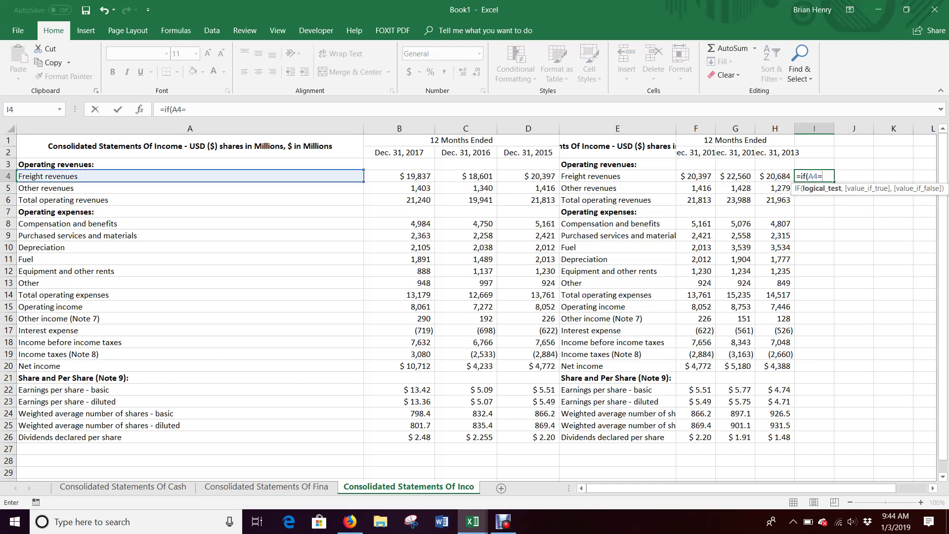
{"action": "left_click", "coordinate": [617, 176]}
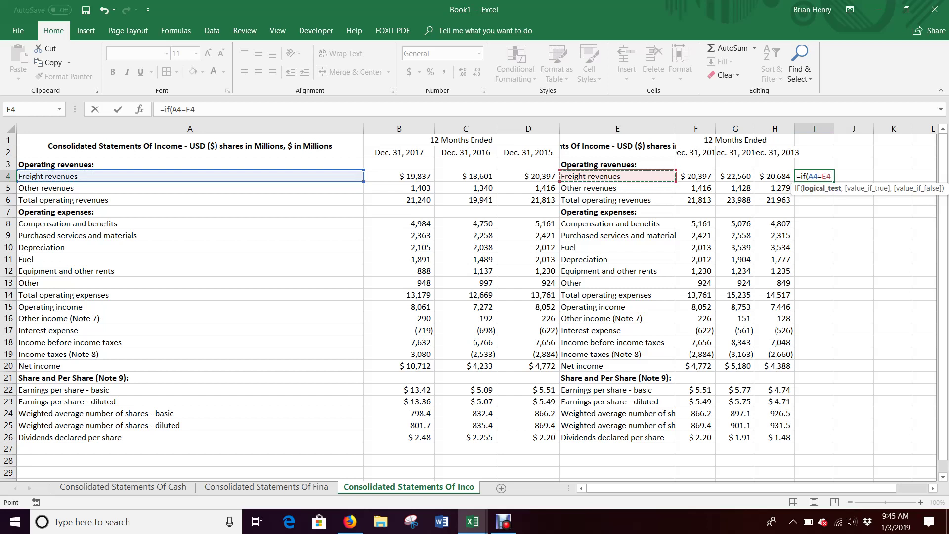
{"action": "type", "text": ",\"\""}
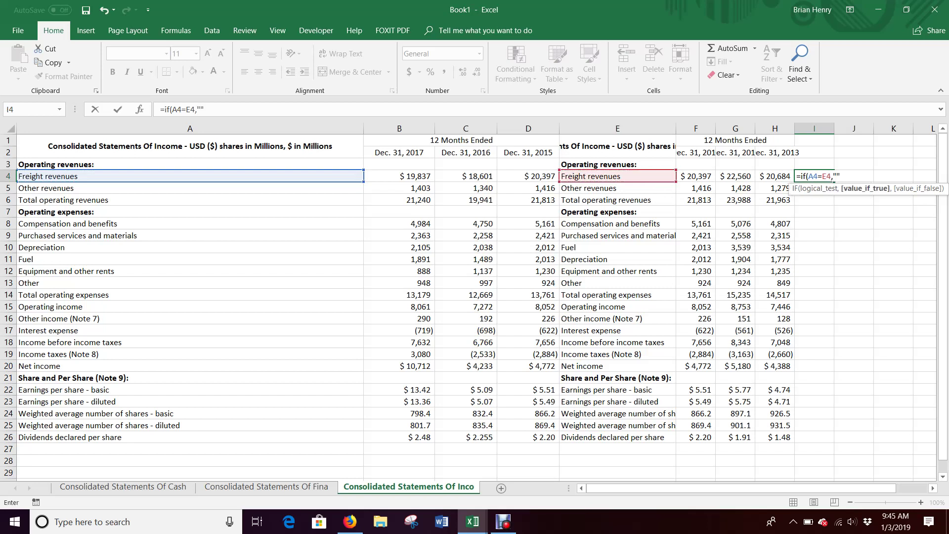
{"action": "type", "text": ",\"no\""}
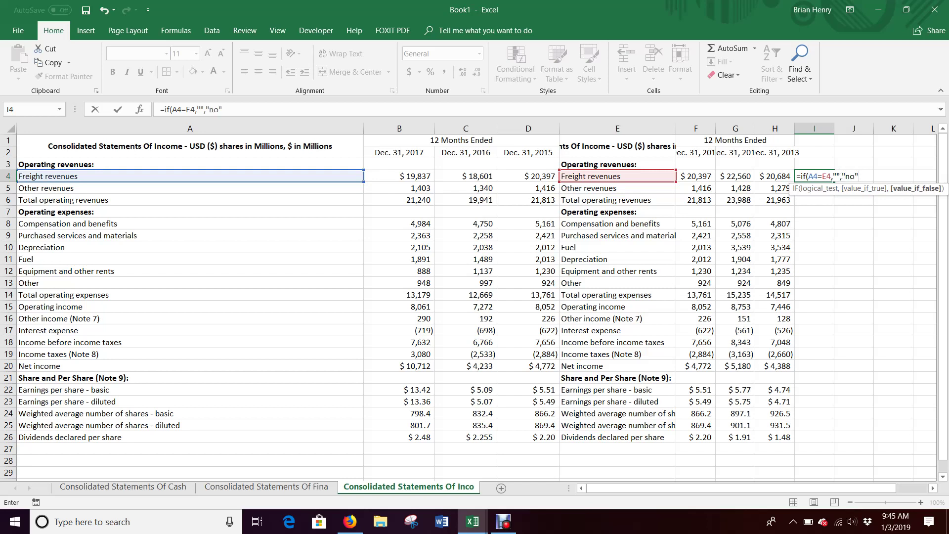
{"action": "type", "text": ")"}
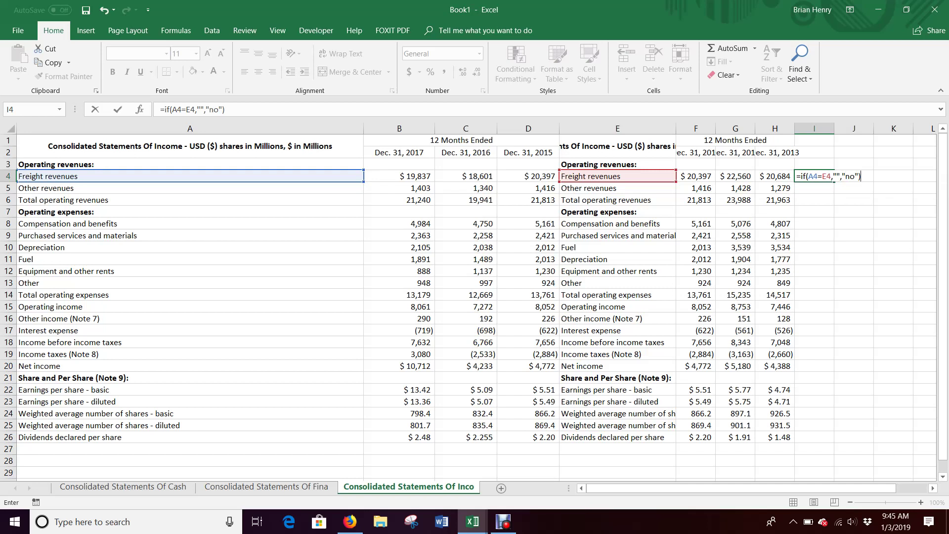
{"action": "key", "text": "Return"}
{"action": "key", "text": "Up"}
{"action": "double_click", "coordinate": [833, 182]}
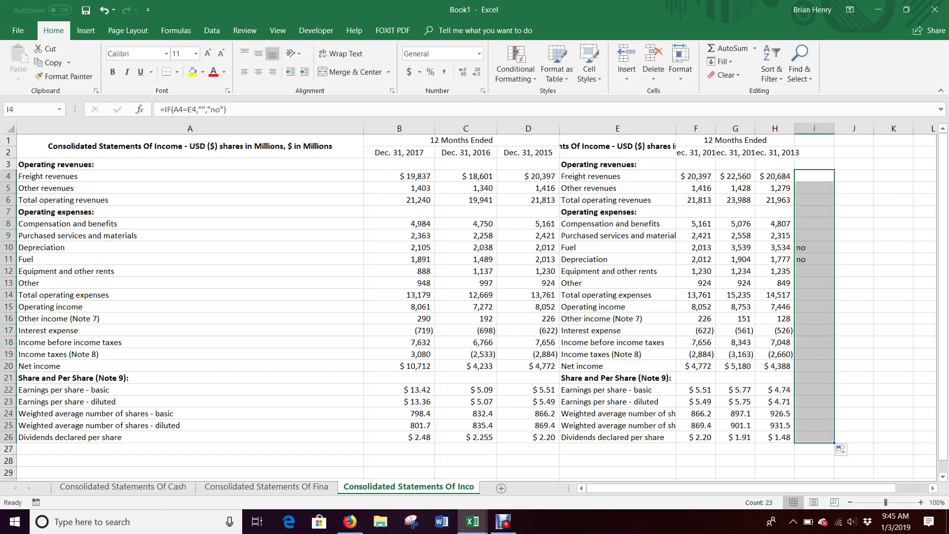
Compare the line item labels of both statements in rows 10 and 11 and check the 2014 and 2013 column headings.
{"action": "left_click", "coordinate": [813, 247]}
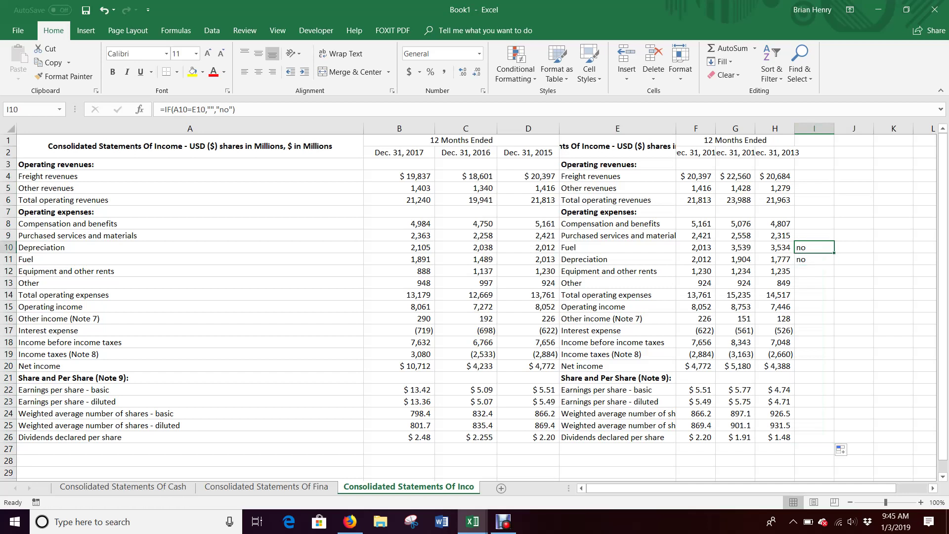
{"action": "left_click", "coordinate": [189, 247]}
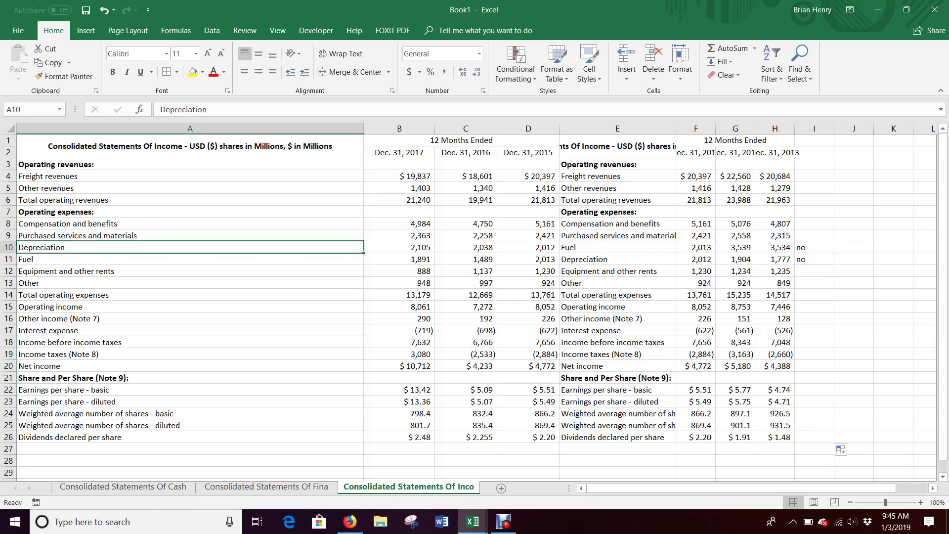
{"action": "left_click", "coordinate": [190, 259]}
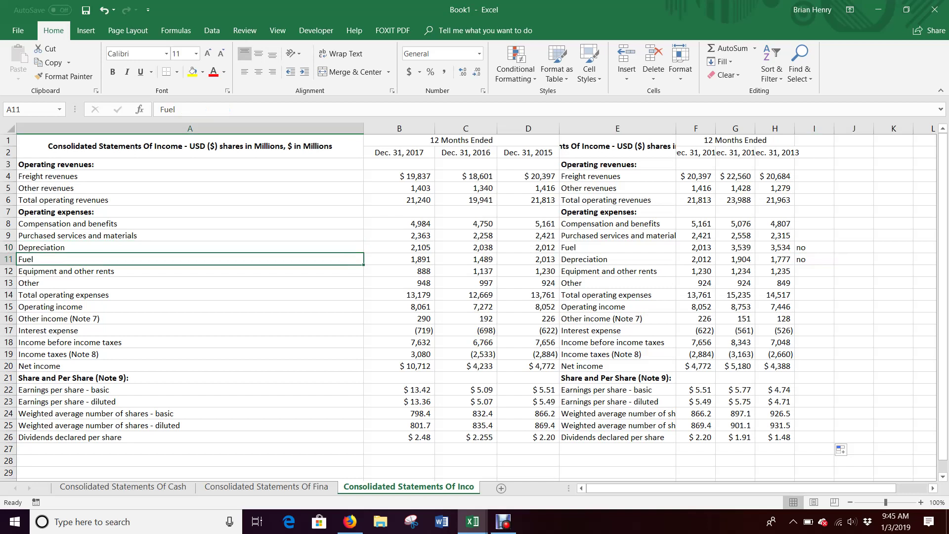
{"action": "left_click", "coordinate": [618, 247]}
{"action": "left_click", "coordinate": [617, 260]}
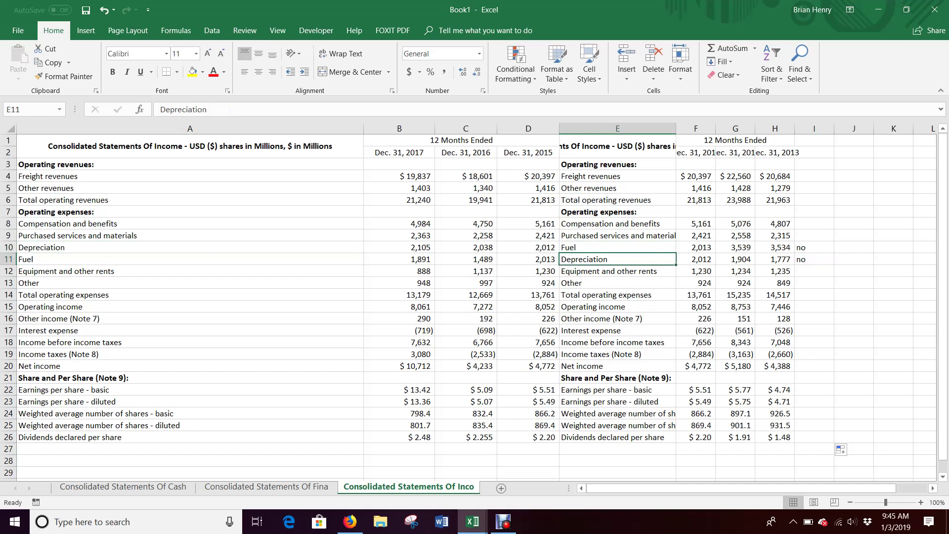
{"action": "left_click", "coordinate": [734, 153]}
{"action": "left_click", "coordinate": [774, 153]}
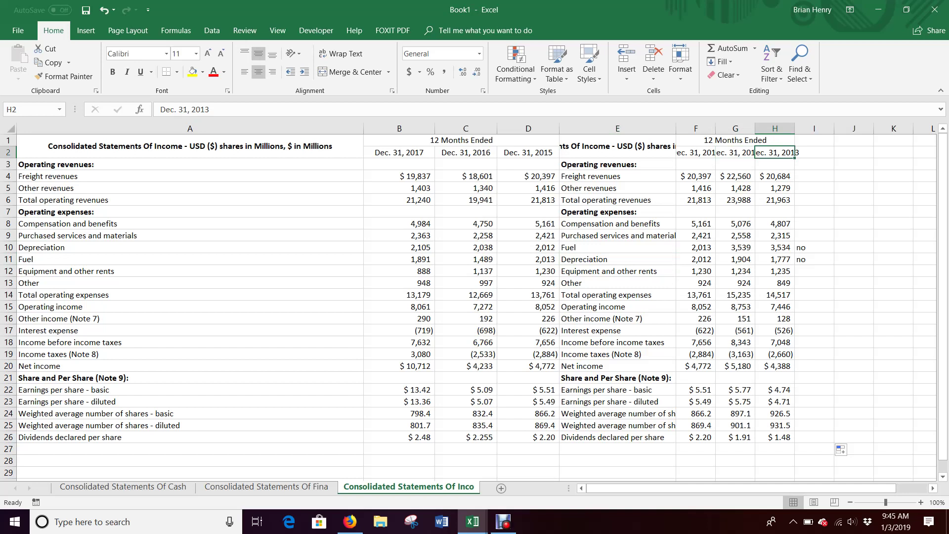
Swap the 2014 and 2013 values of rows 10 and 11 (G10:H10 and G11:H11), using J10:K10 as temporary storage.
{"action": "left_click_drag", "start_coordinate": [735, 248], "coordinate": [897, 253]}
{"action": "left_click_drag", "start_coordinate": [734, 259], "coordinate": [775, 259]}
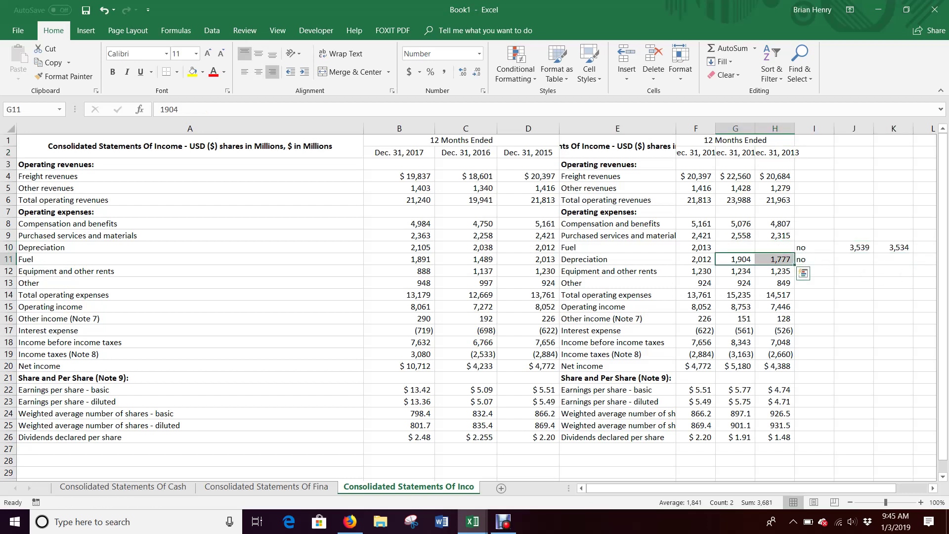
{"action": "left_click_drag", "start_coordinate": [771, 253], "coordinate": [774, 253]}
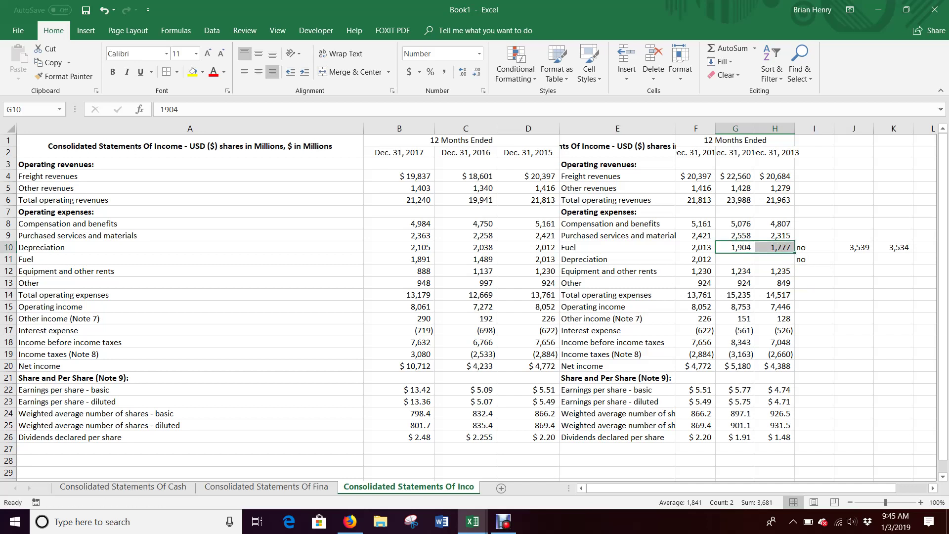
{"action": "left_click_drag", "start_coordinate": [854, 248], "coordinate": [774, 265]}
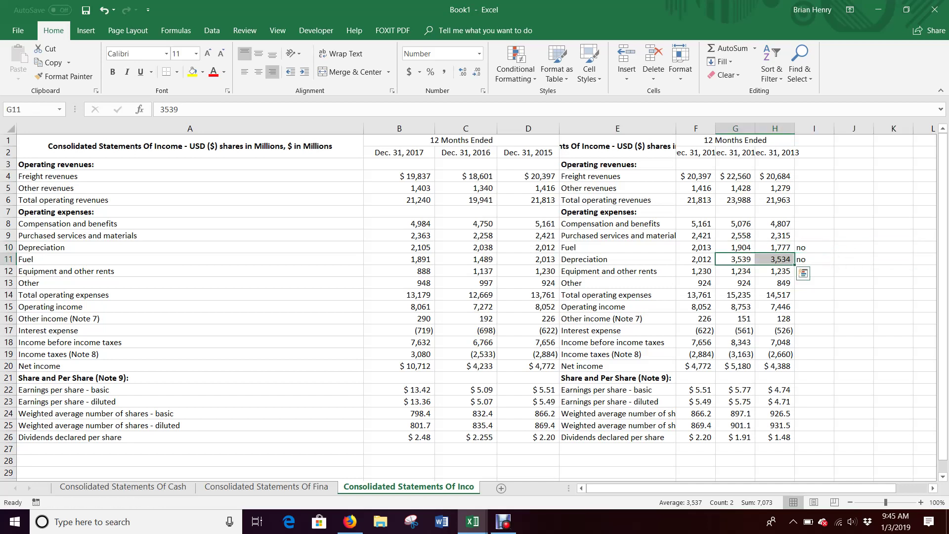
Delete columns E and F, which hold the repeated line item labels and the duplicate Dec. 31, 2015 values.
{"action": "right_click", "coordinate": [697, 130]}
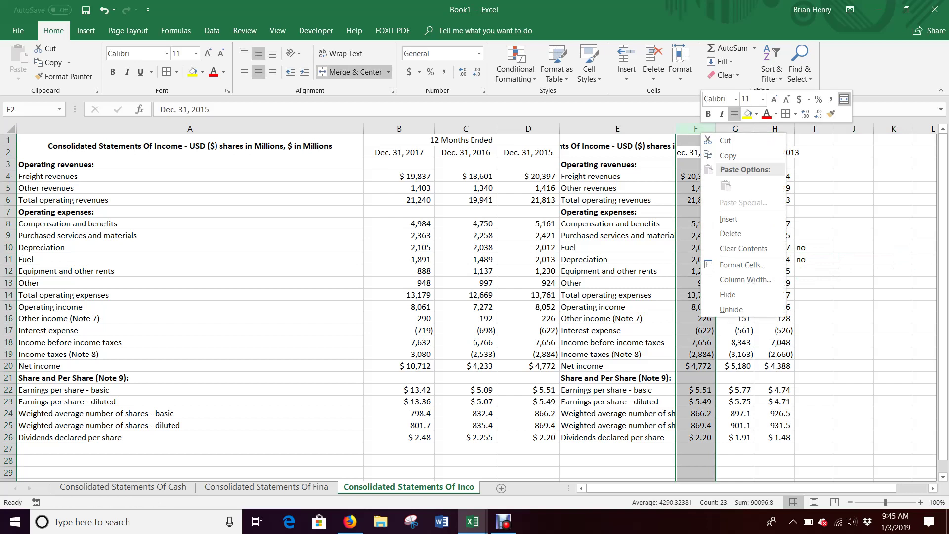
{"action": "key", "text": "Escape"}
{"action": "left_click", "coordinate": [617, 128], "text": "shift"}
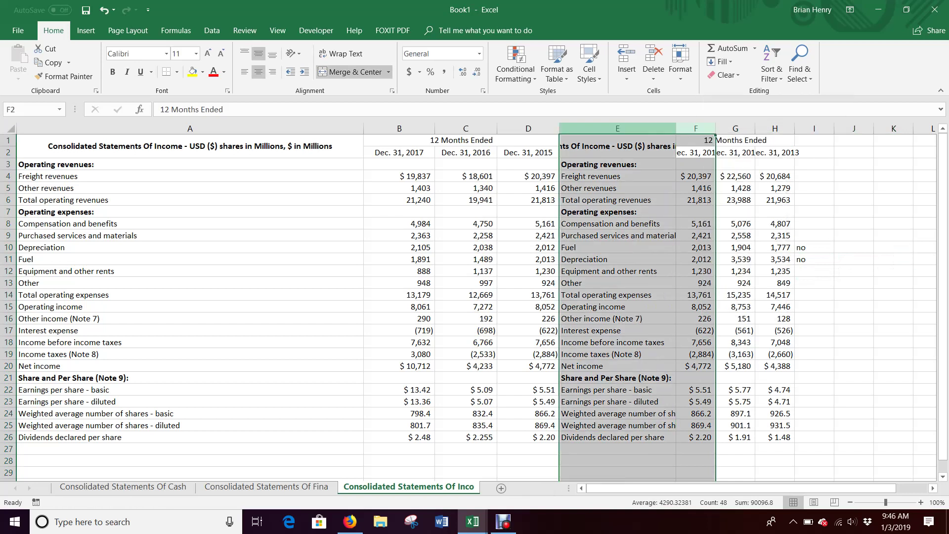
{"action": "right_click", "coordinate": [659, 128]}
{"action": "left_click", "coordinate": [689, 225]}
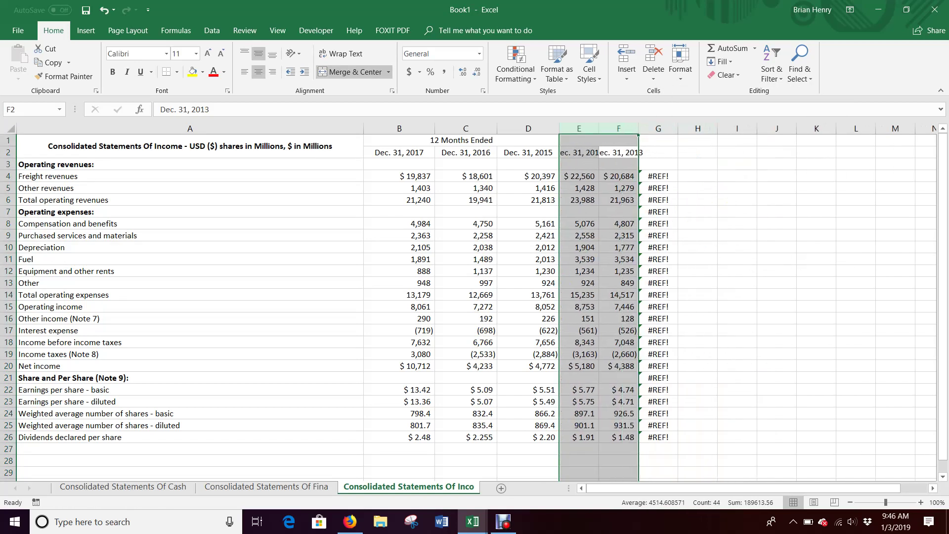
Clear the broken label check formulas in columns G:H and auto-fit the widths of columns E and F.
{"action": "left_click_drag", "start_coordinate": [657, 176], "coordinate": [698, 472]}
{"action": "key", "text": "Delete"}
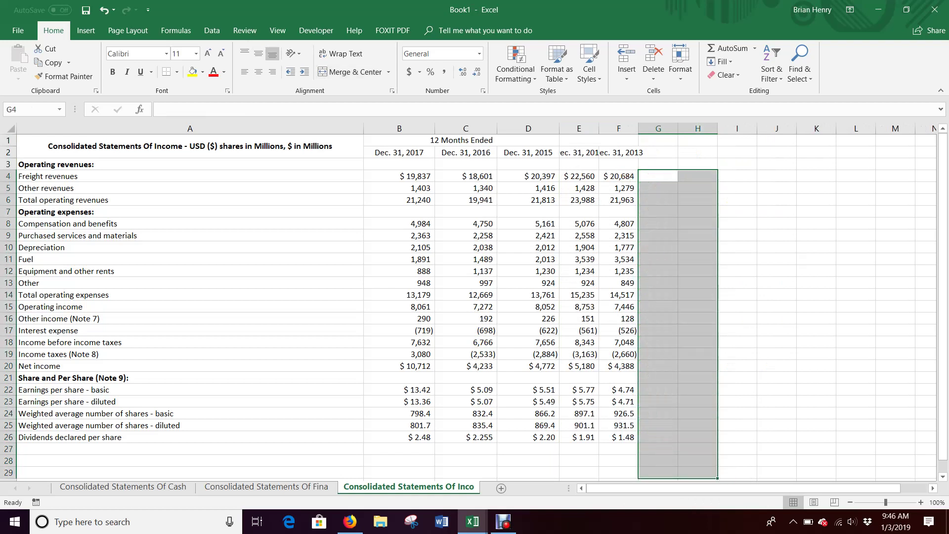
{"action": "double_click", "coordinate": [599, 129]}
{"action": "double_click", "coordinate": [652, 128]}
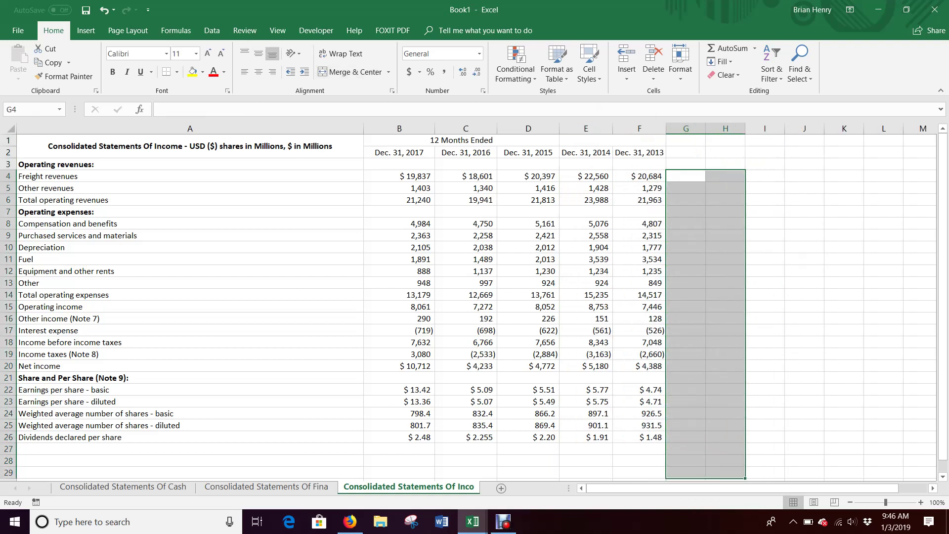
{"action": "left_click", "coordinate": [725, 259]}
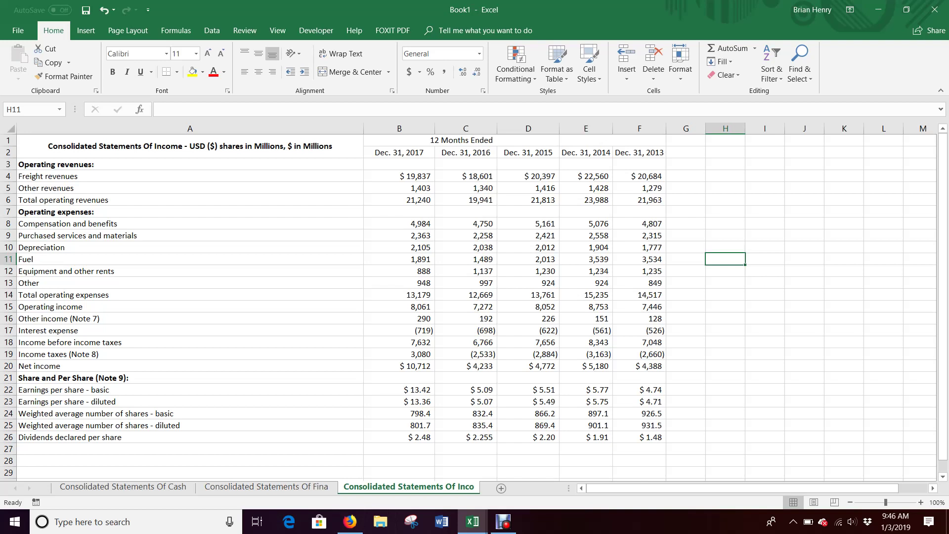
Show the financial position sheet in Book1, then switch to Financial_Report-1 and bring up its Consolidated Statements Of Financial Position sheet.
{"action": "left_click", "coordinate": [267, 487]}
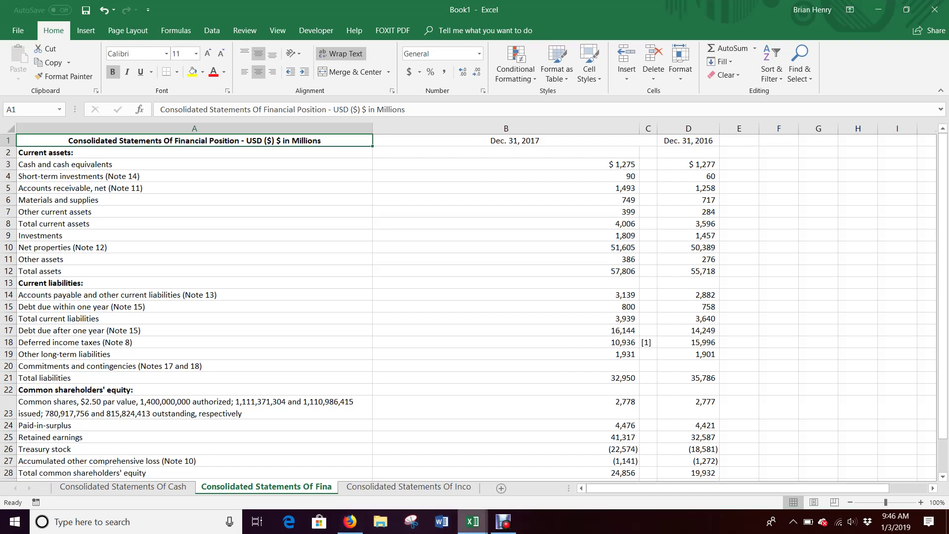
{"action": "mouse_move", "coordinate": [465, 523]}
{"action": "left_click", "coordinate": [540, 469]}
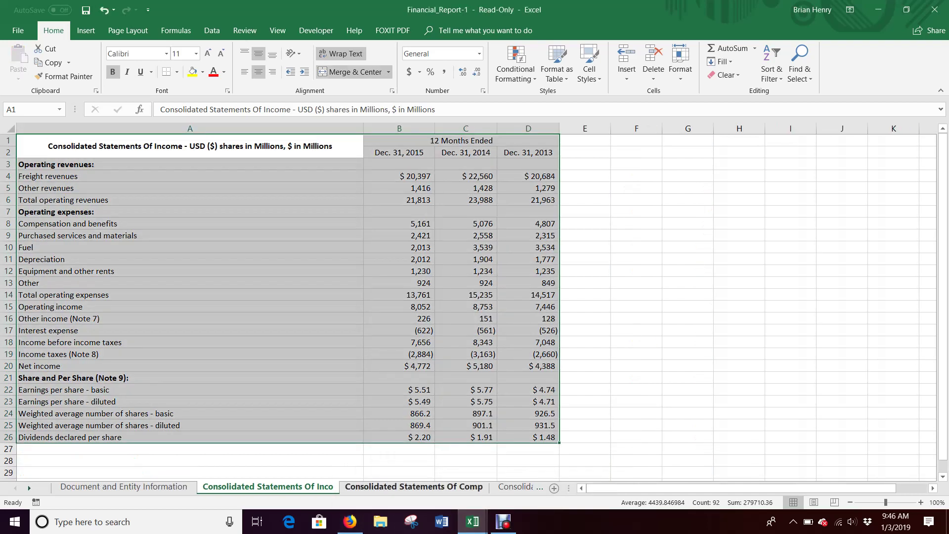
{"action": "left_click", "coordinate": [526, 472]}
{"action": "left_click", "coordinate": [517, 487]}
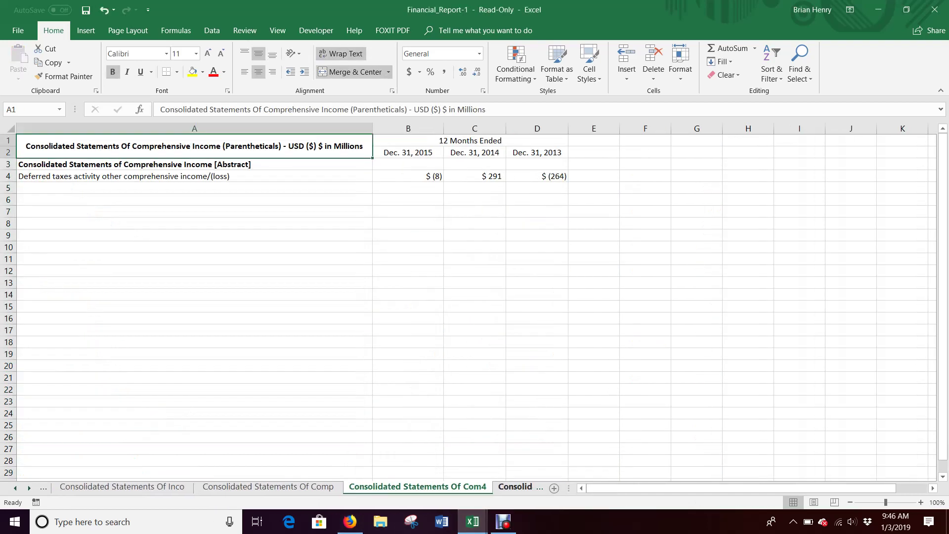
{"action": "key", "text": "ctrl+Page_Down"}
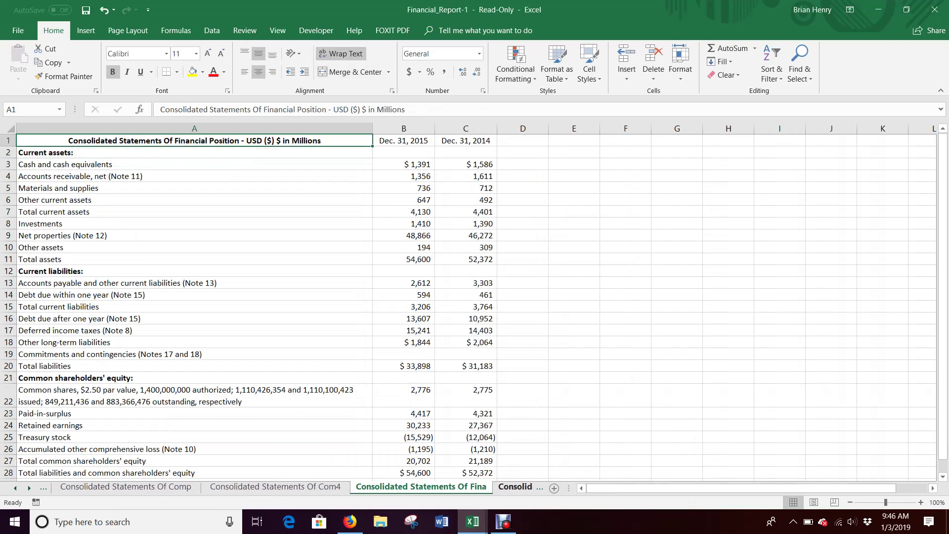
{"action": "key", "text": "ctrl+Page_Down"}
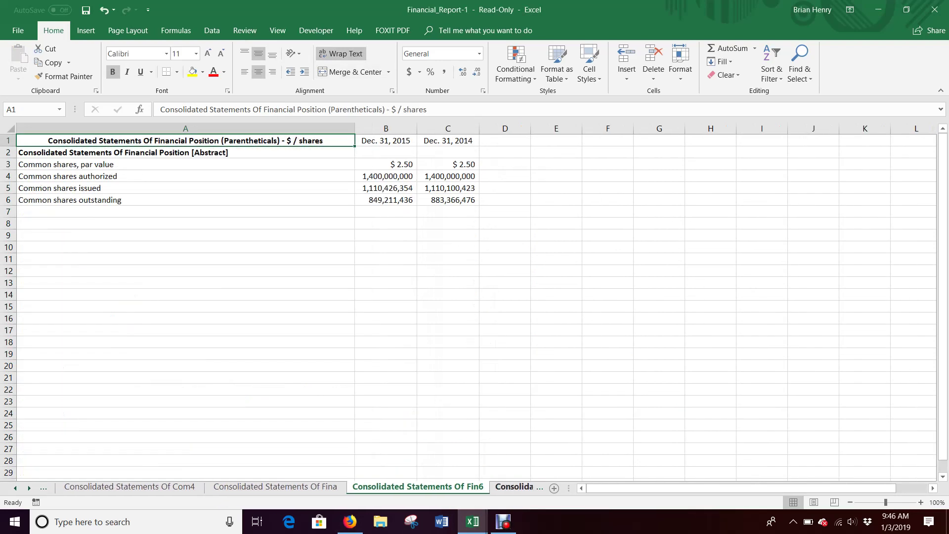
{"action": "left_click", "coordinate": [15, 488]}
{"action": "left_click", "coordinate": [15, 489]}
{"action": "left_click", "coordinate": [15, 488]}
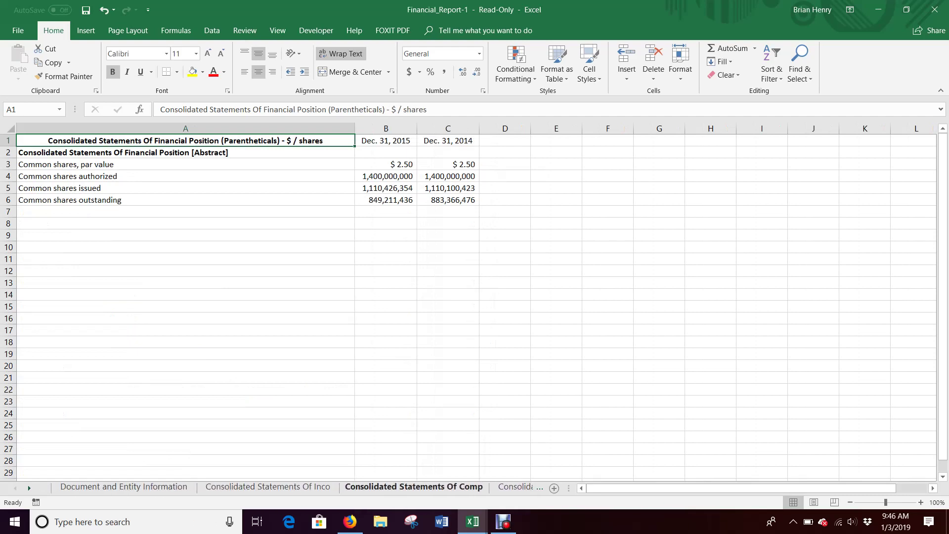
{"action": "left_click", "coordinate": [516, 487]}
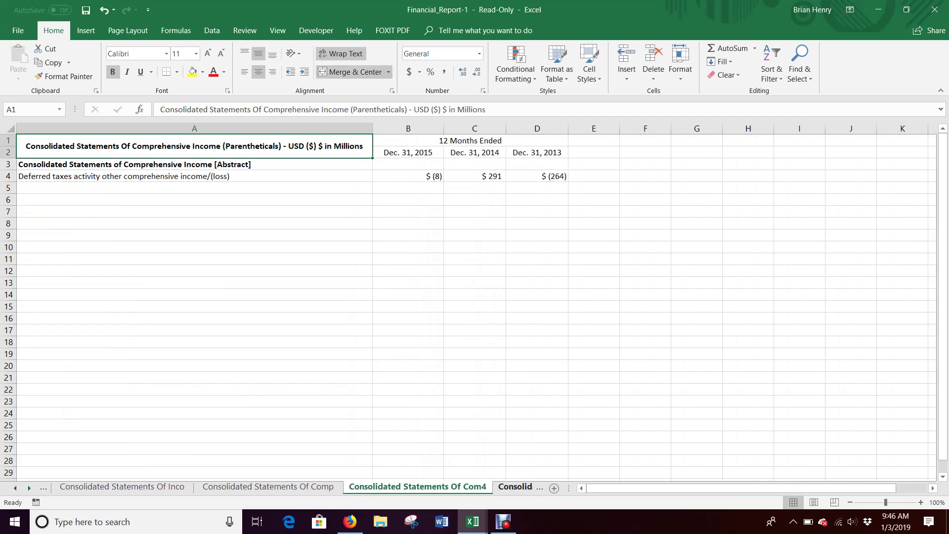
{"action": "key", "text": "ctrl+Page_Down"}
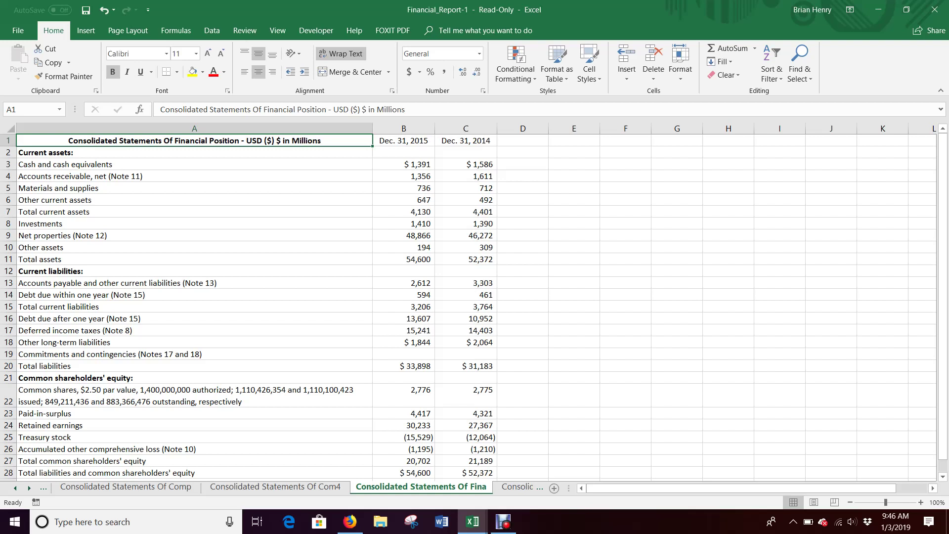
Copy the statement of financial position (A1:C28) from Financial_Report-1 and paste it at F1 of the matching Book1 sheet.
{"action": "left_click_drag", "start_coordinate": [197, 141], "coordinate": [497, 158]}
{"action": "key", "text": "ctrl+c"}
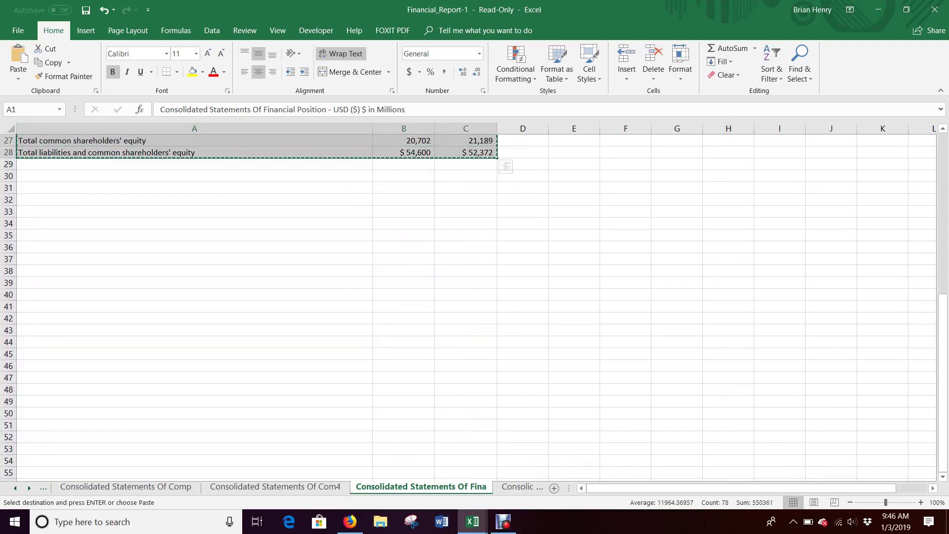
{"action": "mouse_move", "coordinate": [471, 521]}
{"action": "left_click", "coordinate": [405, 469]}
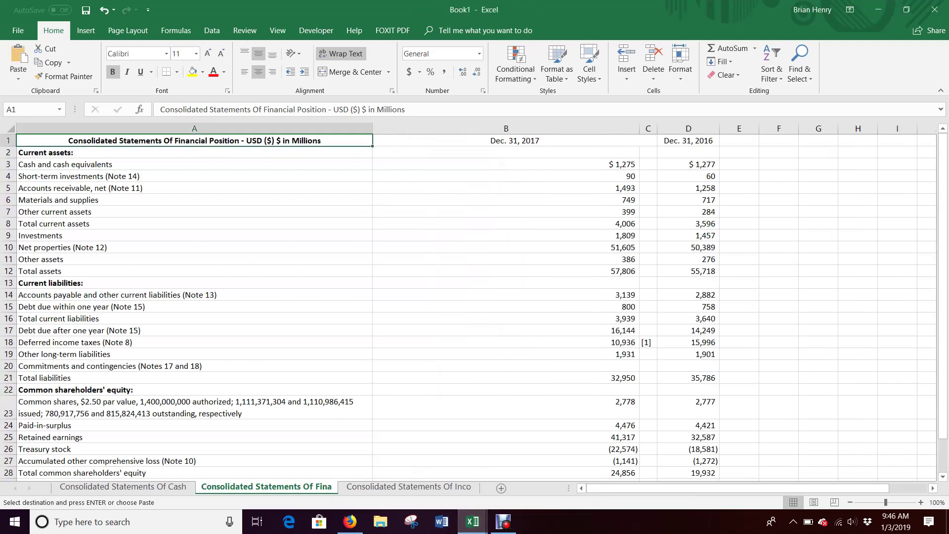
{"action": "left_click", "coordinate": [778, 140]}
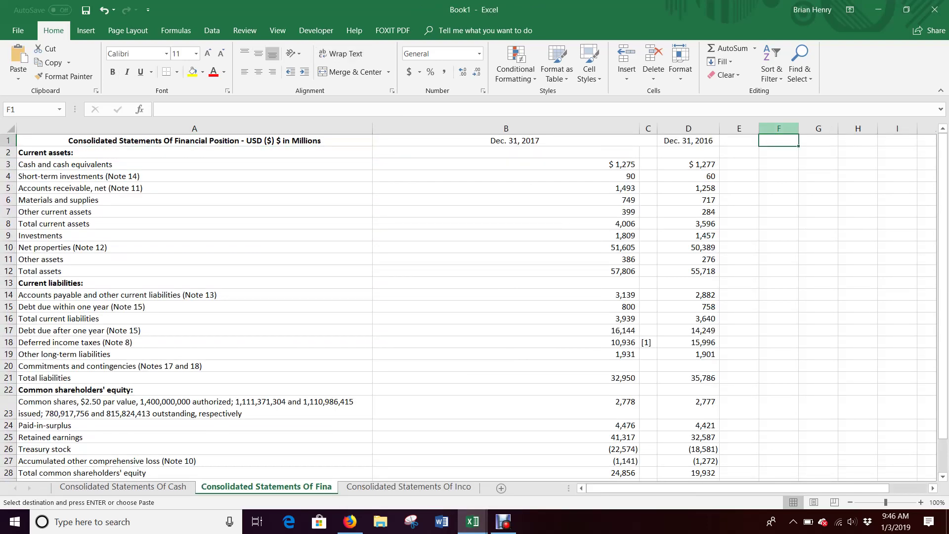
{"action": "key", "text": "ctrl+v"}
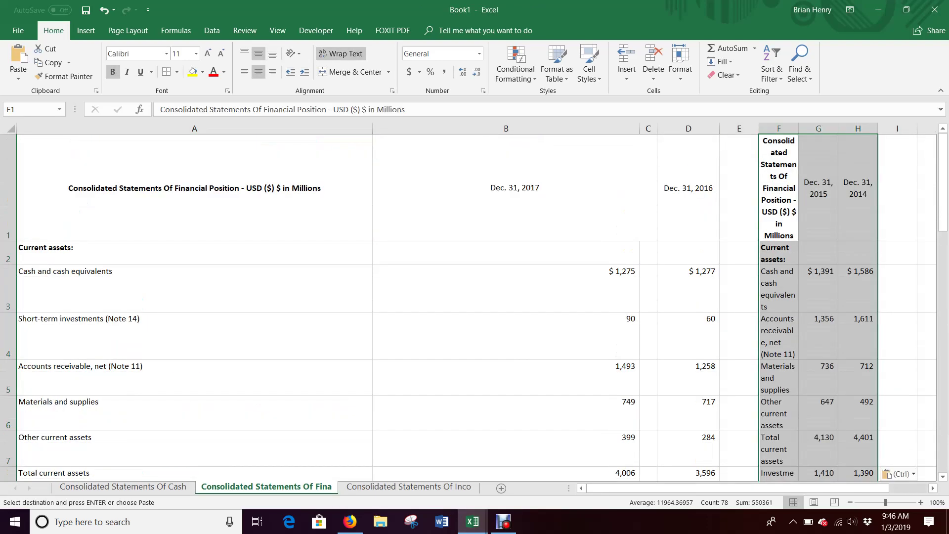
{"action": "key", "text": "ctrl"}
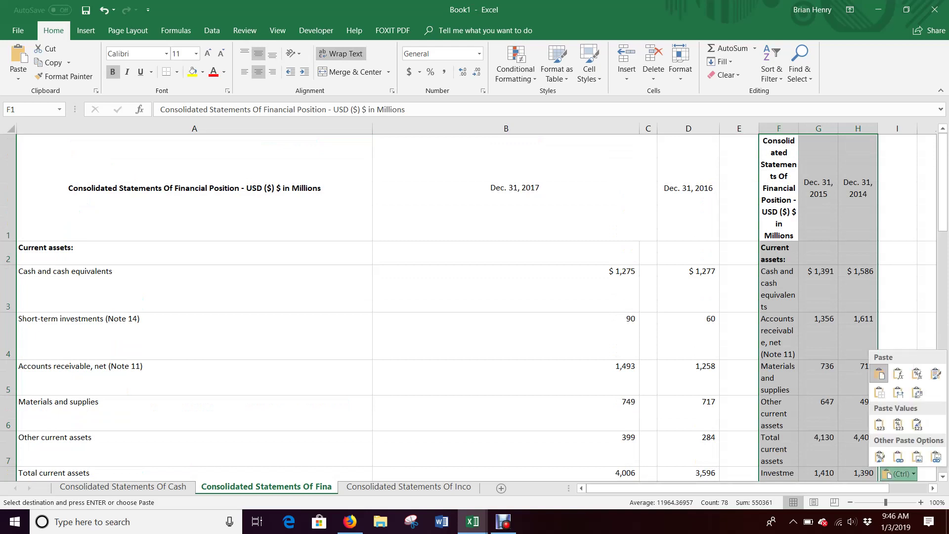
{"action": "key", "text": "ctrl"}
Turn off text wrapping for the entire financial position sheet and widen column F to make the pasted labels readable.
{"action": "key", "text": "ctrl+a"}
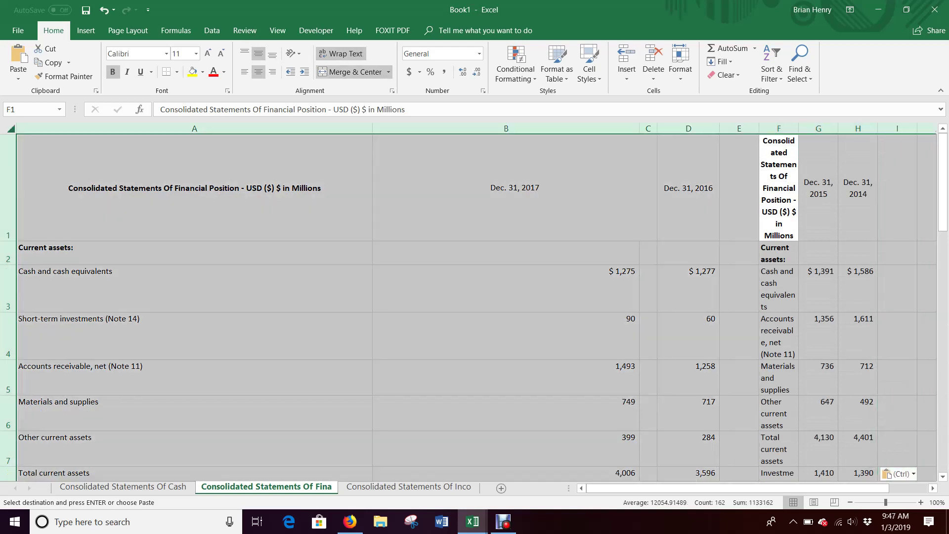
{"action": "left_click", "coordinate": [340, 53]}
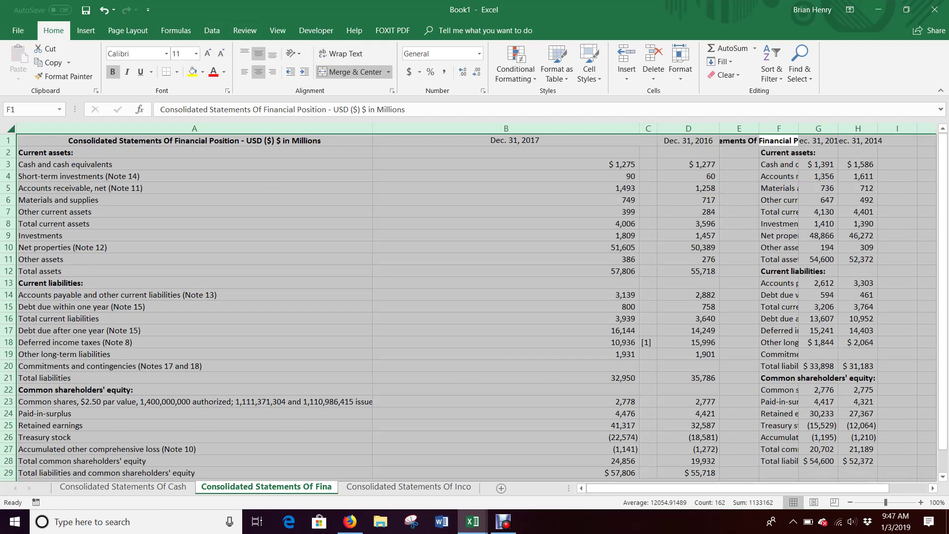
{"action": "left_click", "coordinate": [779, 164]}
{"action": "left_click_drag", "start_coordinate": [798, 129], "coordinate": [847, 128]}
Enter the label check formula =IF(F3=A3,"","no") in cell E3 and fill it down to E29.
{"action": "left_click", "coordinate": [739, 164]}
{"action": "type", "text": "=if("}
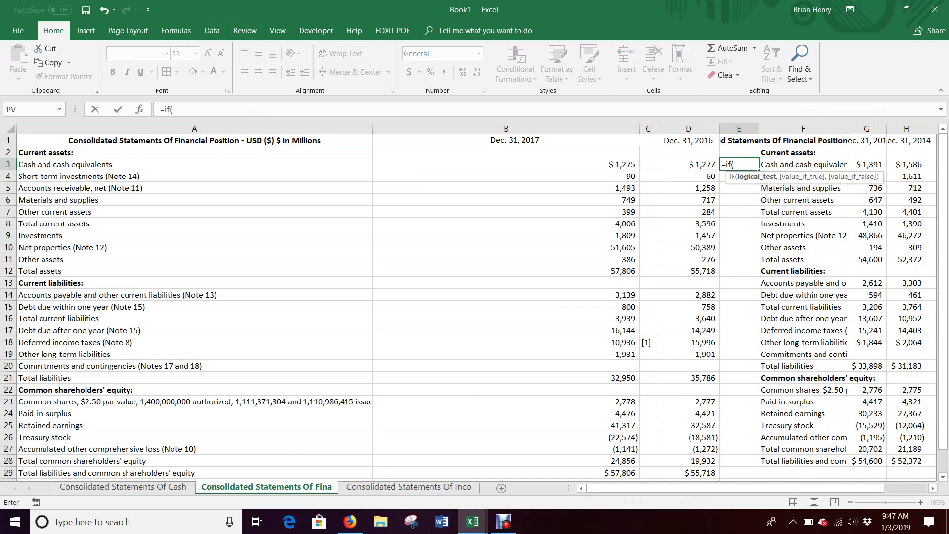
{"action": "key", "text": "Right"}
{"action": "type", "text": "="}
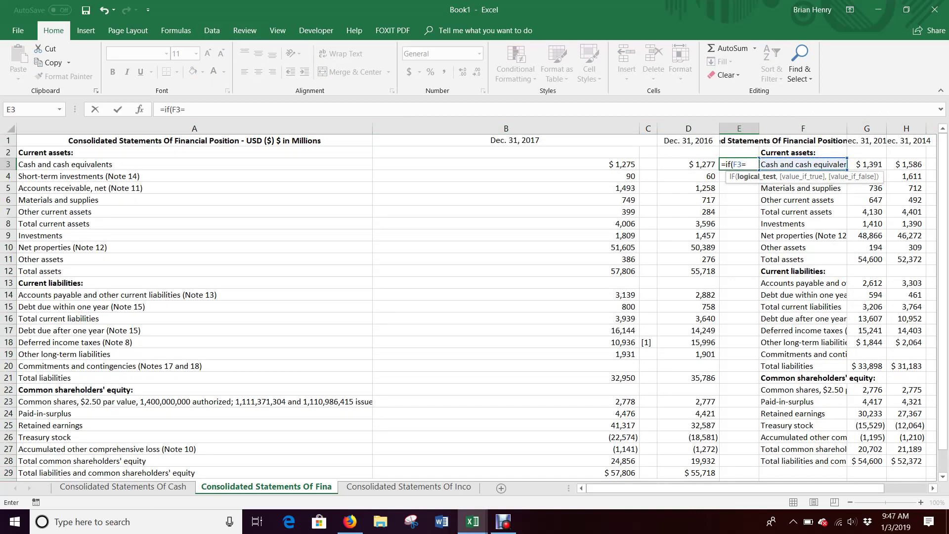
{"action": "left_click", "coordinate": [194, 164]}
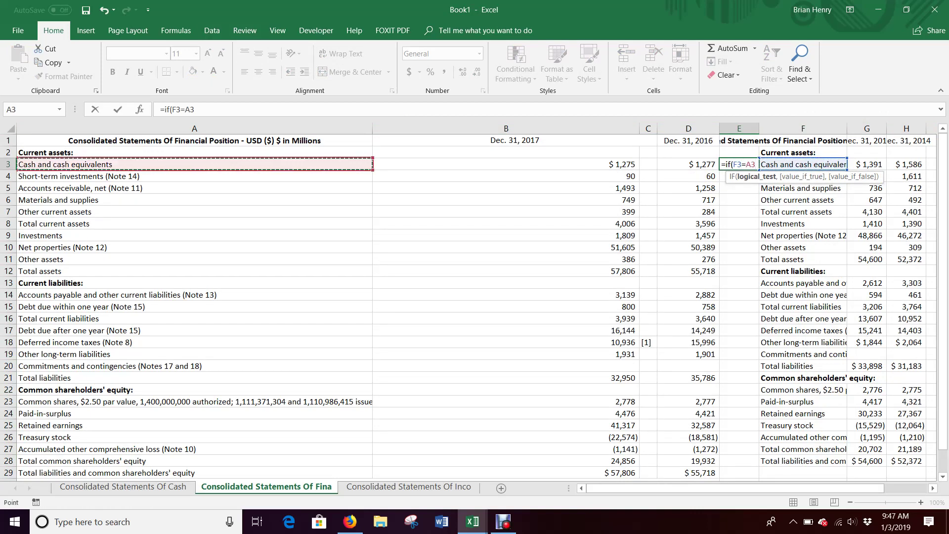
{"action": "type", "text": ")"}
{"action": "type", "text": ",\""}
{"action": "key", "text": "BackSpace"}
{"action": "key", "text": "BackSpace"}
{"action": "key", "text": "BackSpace"}
{"action": "type", "text": ",\"\",\"no"}
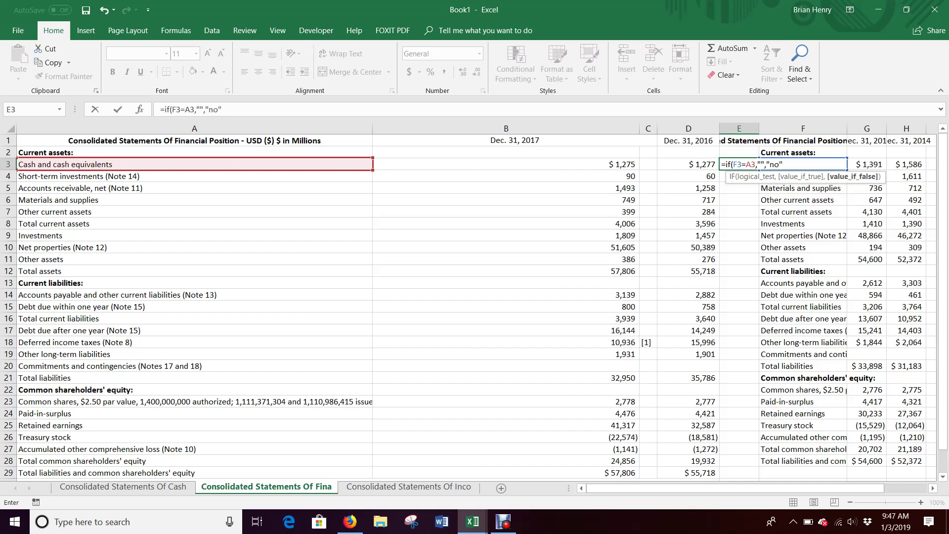
{"action": "key", "text": "ctrl+Return"}
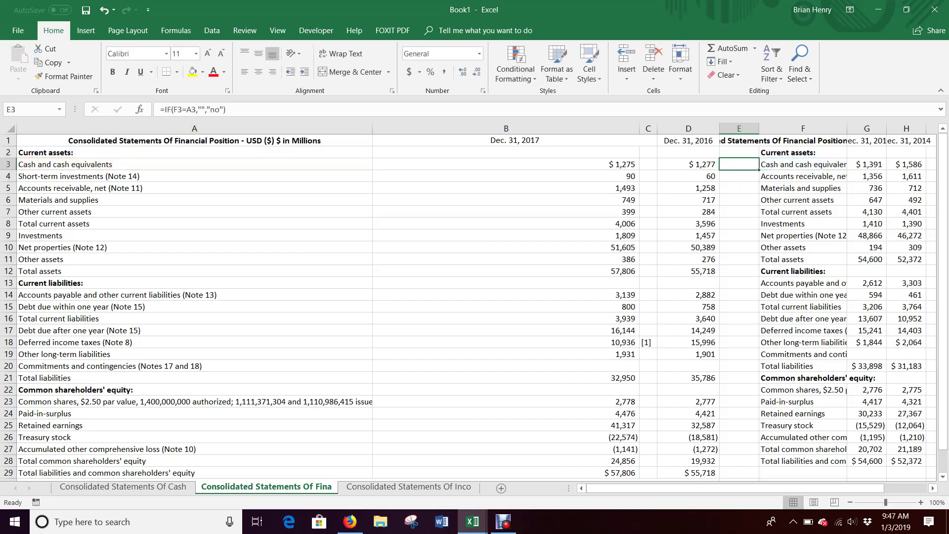
{"action": "double_click", "coordinate": [759, 170]}
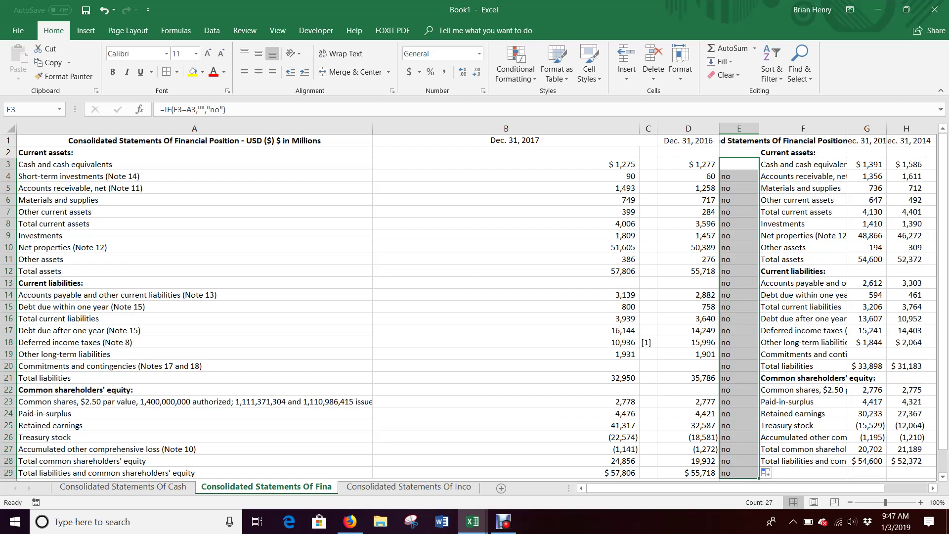
Insert blank cells at F4:H4, shifting the pasted data down, to leave room for the short-term investments row.
{"action": "left_click", "coordinate": [194, 177]}
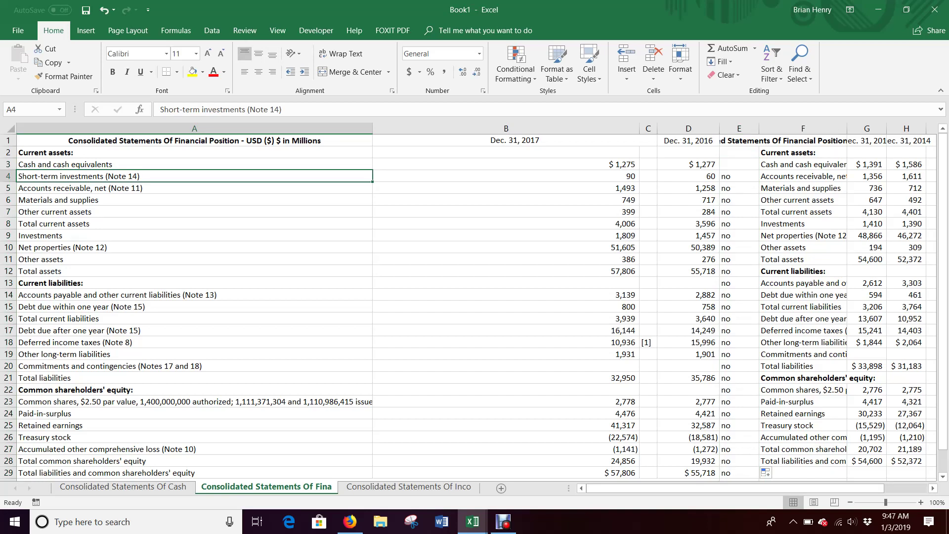
{"action": "left_click_drag", "start_coordinate": [803, 177], "coordinate": [906, 178]}
{"action": "right_click", "coordinate": [769, 176]}
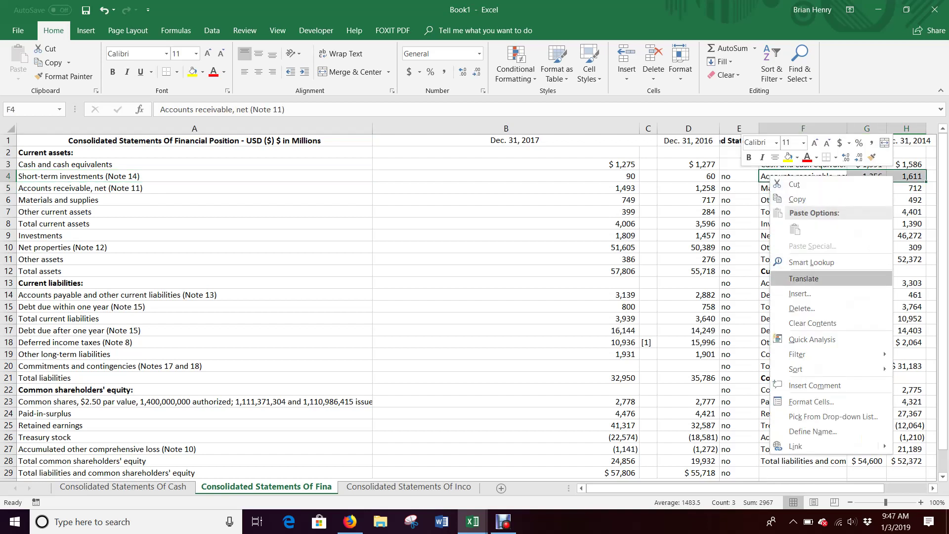
{"action": "left_click", "coordinate": [799, 293]}
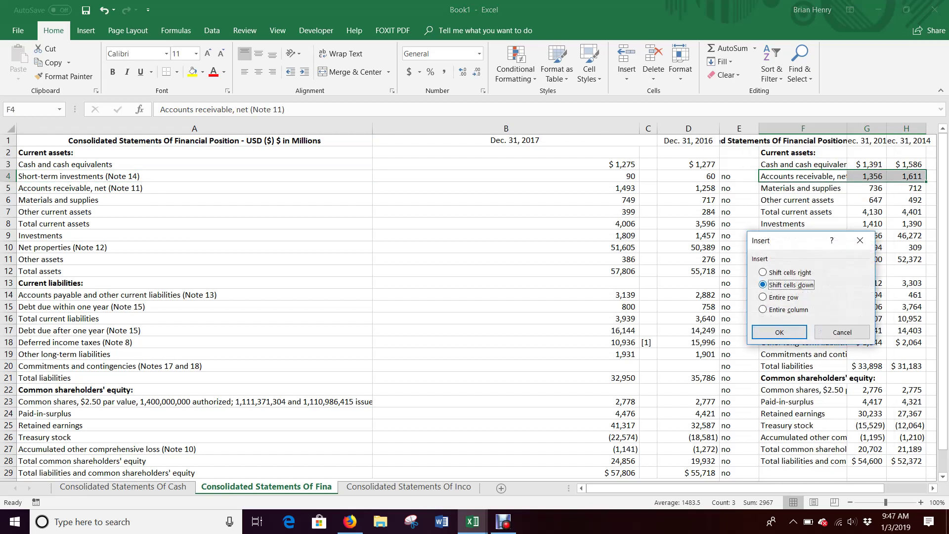
{"action": "key", "text": "Return"}
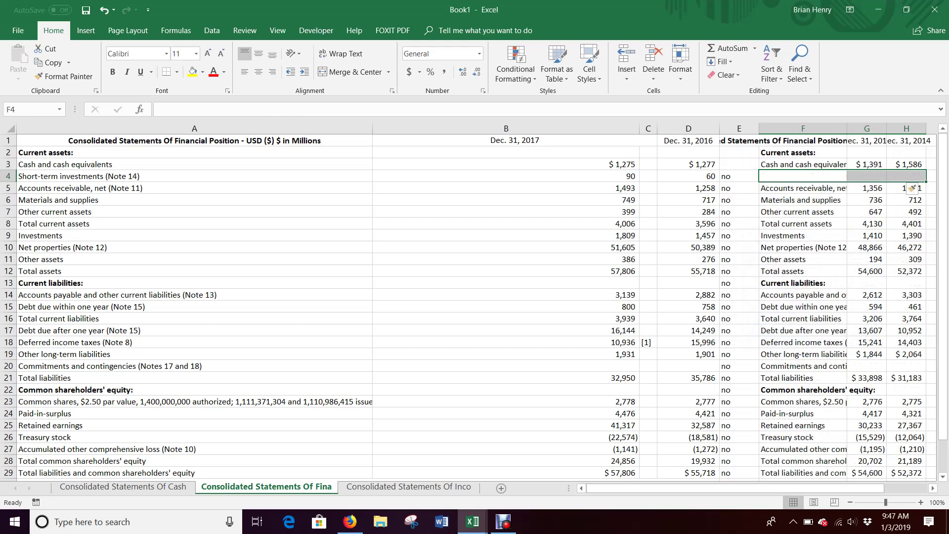
Enter the label check formula =IF(F6=A6,"","no") in cell E6 so it compares labels in the same row.
{"action": "left_click", "coordinate": [739, 188]}
{"action": "left_click", "coordinate": [739, 176]}
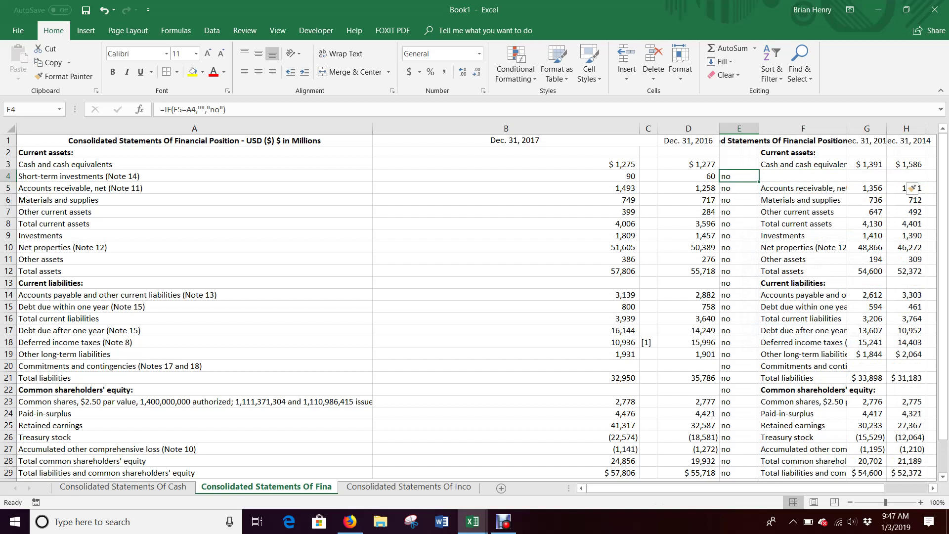
{"action": "key", "text": "ctrl+shift+Down"}
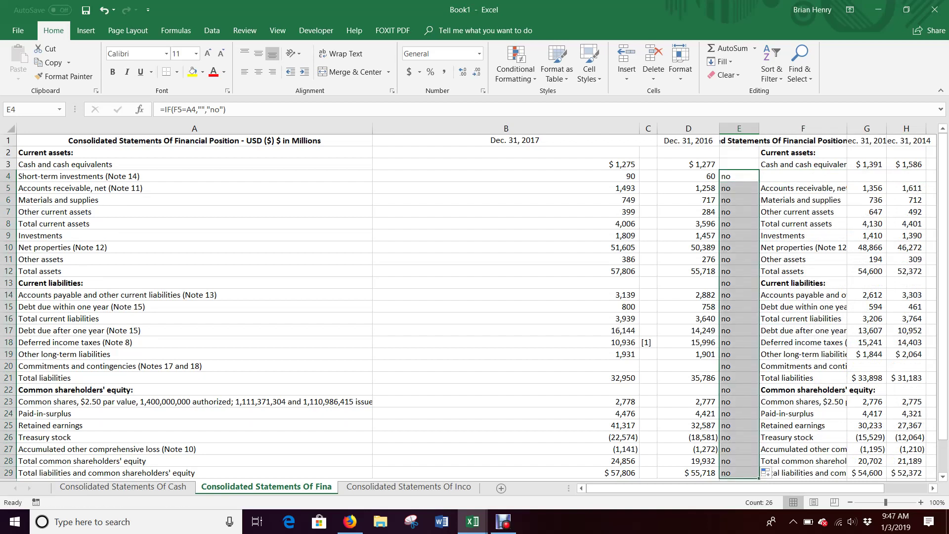
{"action": "left_click", "coordinate": [738, 200]}
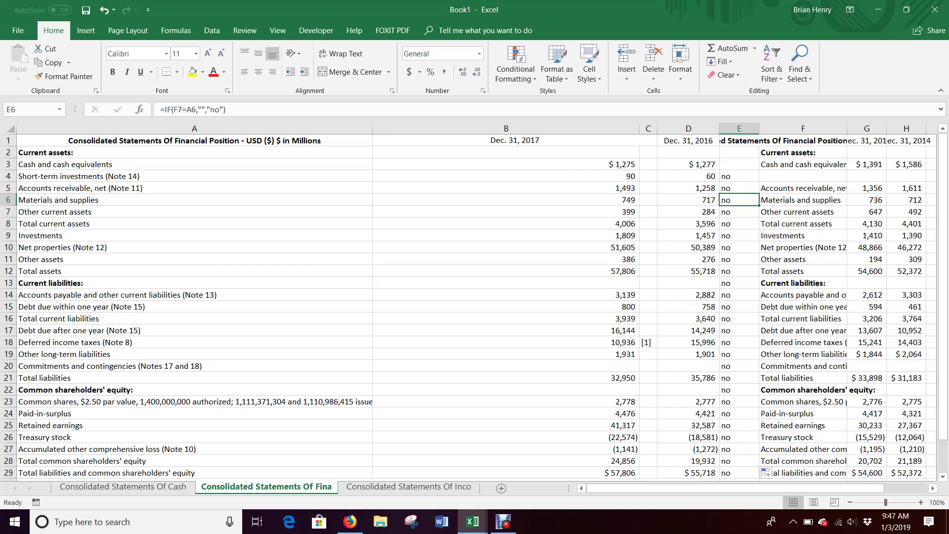
{"action": "type", "text": "=if("}
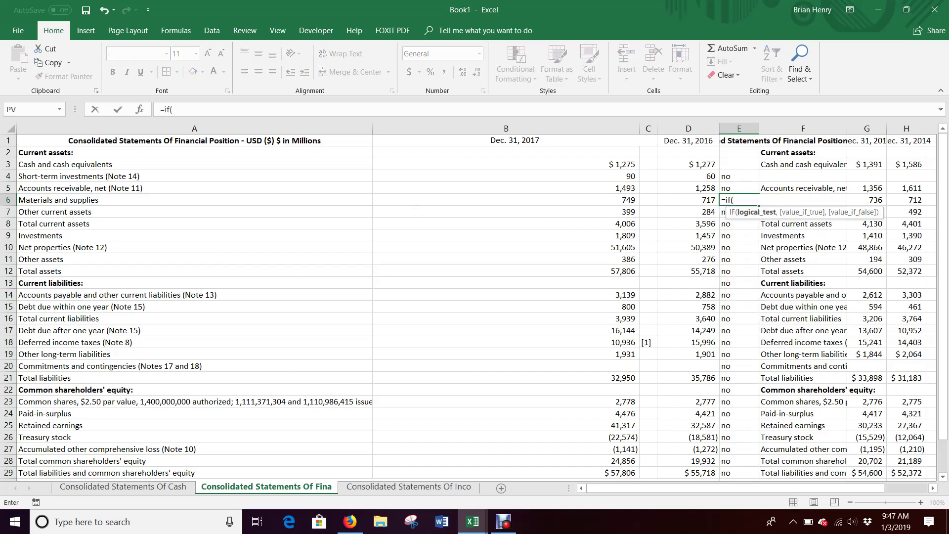
{"action": "key", "text": "Right"}
{"action": "type", "text": "="}
{"action": "key", "text": "Left"}
{"action": "key", "text": "Left"}
{"action": "key", "text": "Left"}
{"action": "key", "text": "Left"}
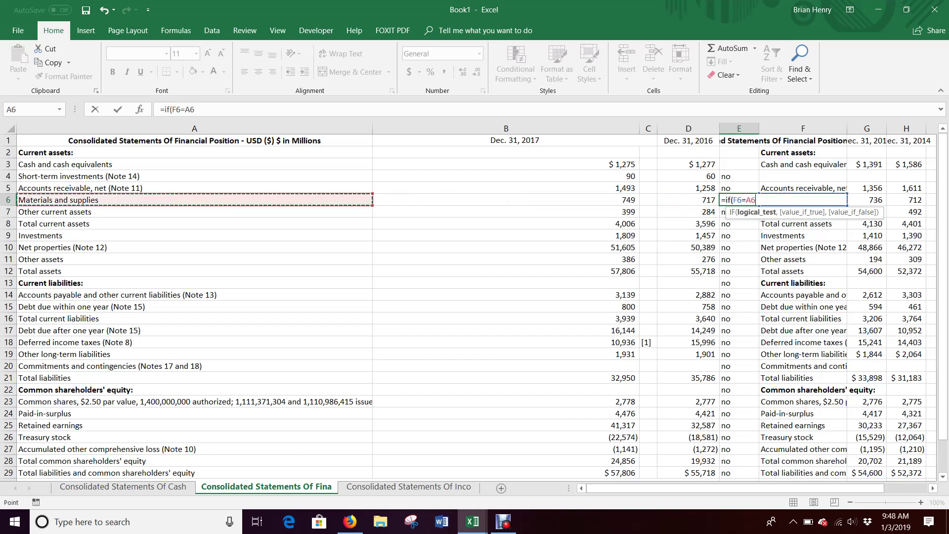
{"action": "type", "text": ",\"\","}
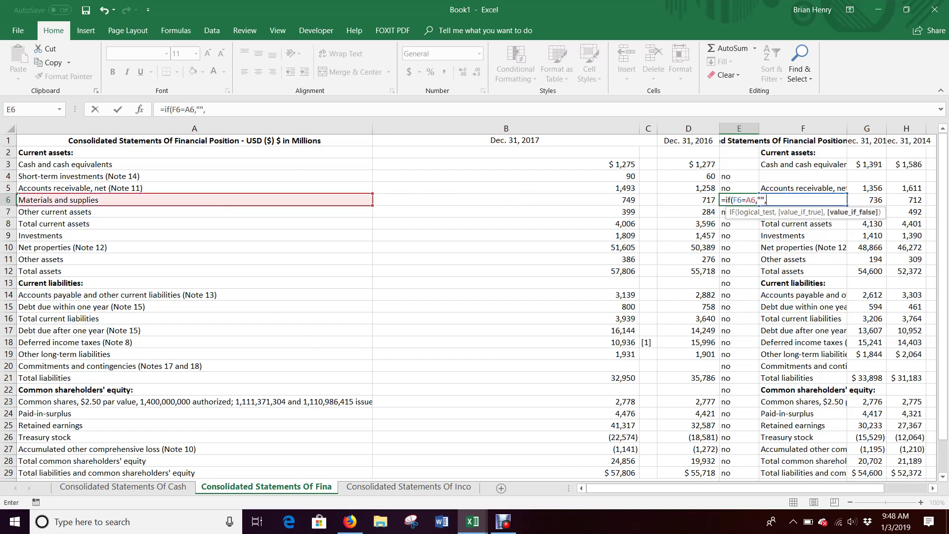
{"action": "type", "text": "\"no"}
{"action": "key", "text": "Return"}
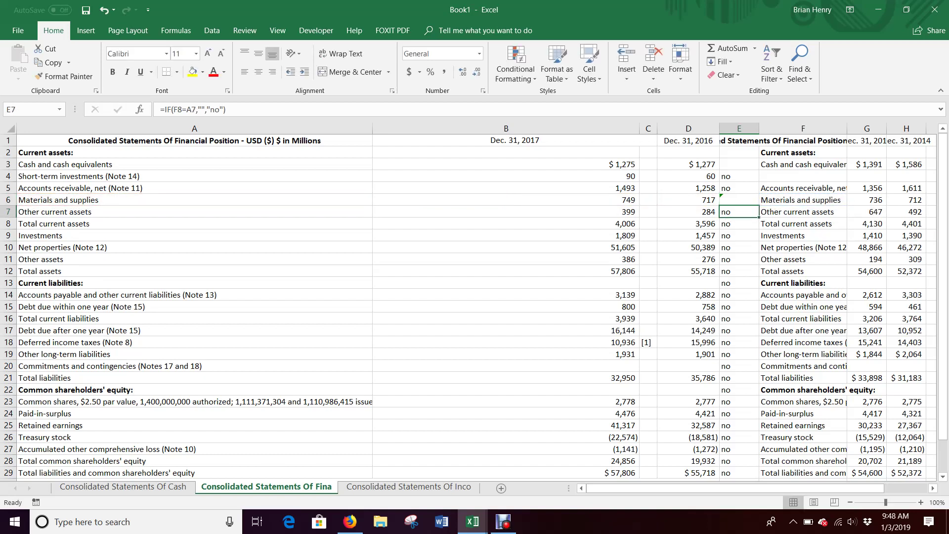
Fill the label check formula from E6 down to E29.
{"action": "left_click", "coordinate": [739, 201]}
{"action": "double_click", "coordinate": [758, 205]}
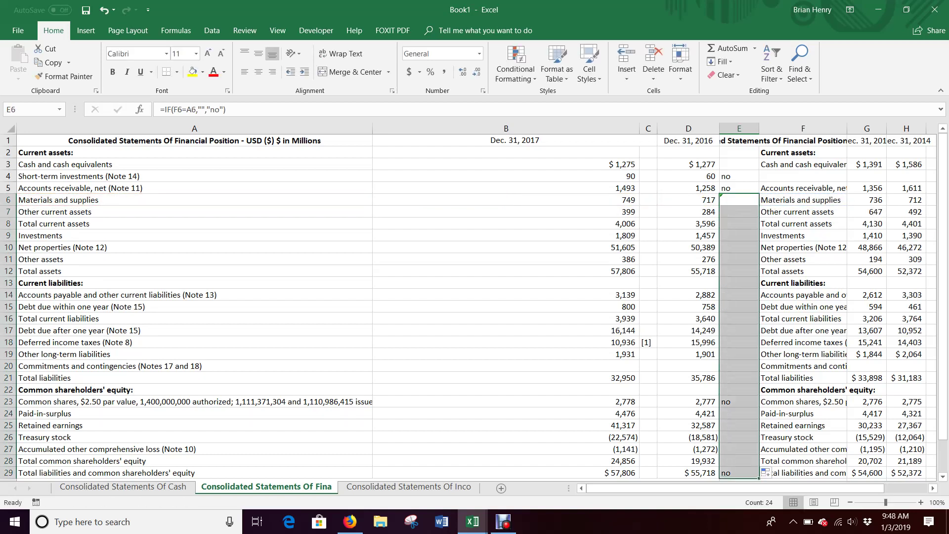
{"action": "left_click", "coordinate": [738, 200]}
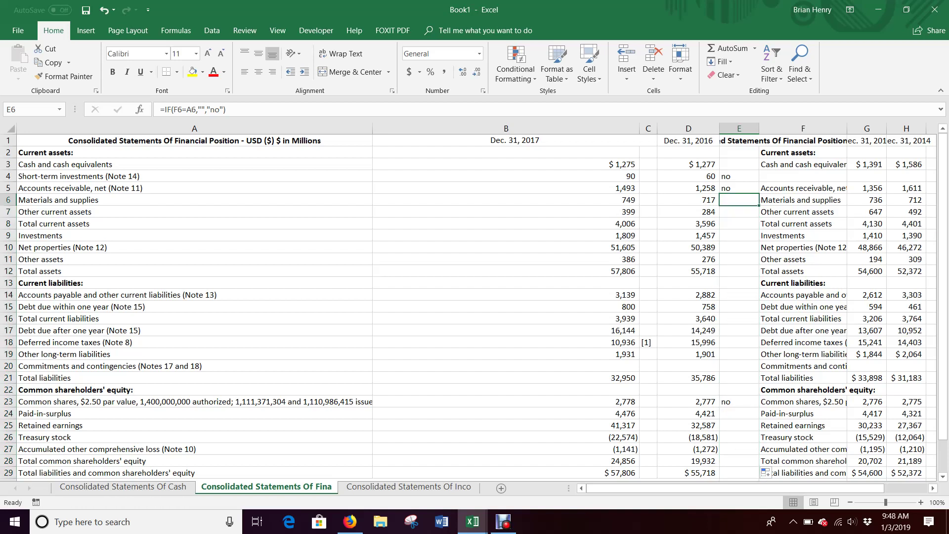
Check the accounts receivable label in F5 and the common shares label in F23 against their column A counterparts.
{"action": "left_click", "coordinate": [802, 188]}
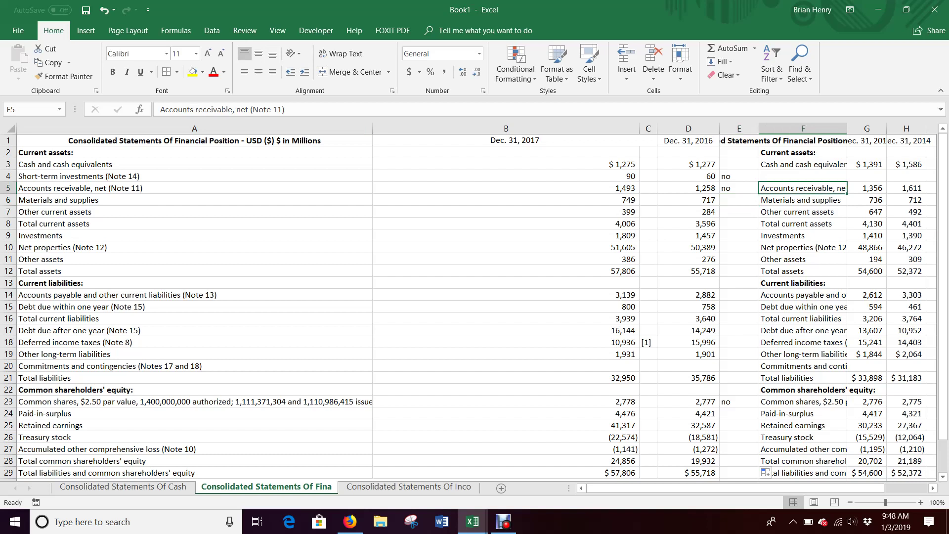
{"action": "scroll", "coordinate": [473, 307], "scroll_direction": "down", "scroll_amount": 2}
{"action": "left_click", "coordinate": [739, 342]}
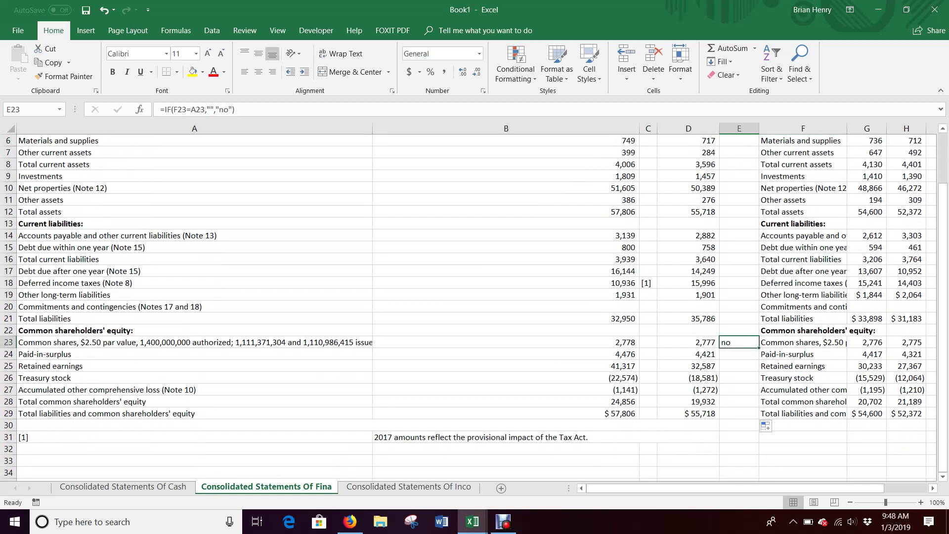
{"action": "left_click", "coordinate": [802, 342]}
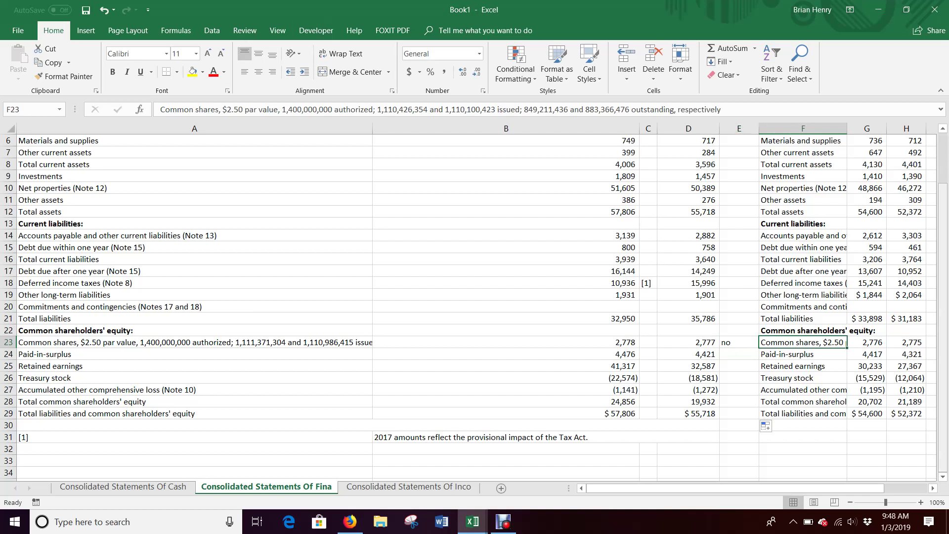
{"action": "left_click", "coordinate": [738, 341]}
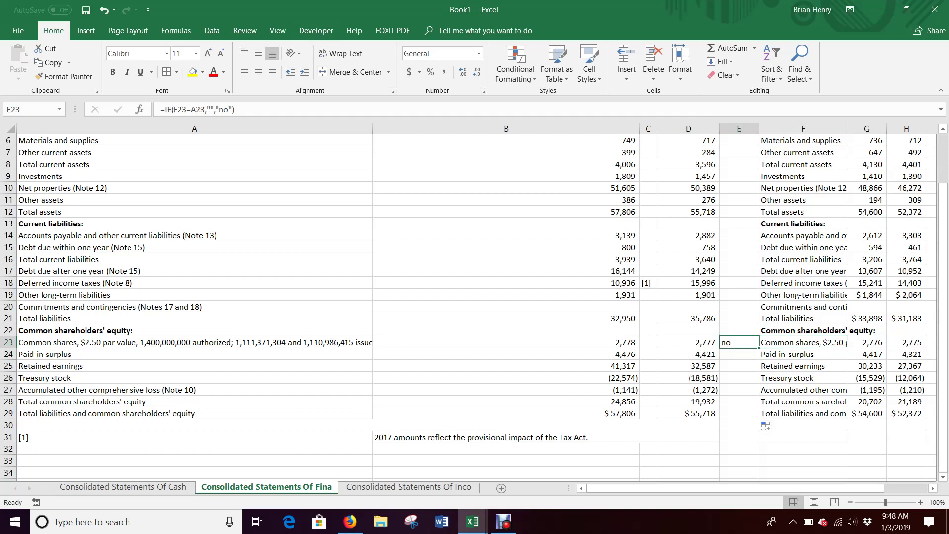
Delete the label check column E and the duplicate label column F from the financial position sheet.
{"action": "scroll", "coordinate": [739, 342], "scroll_direction": "up", "scroll_amount": 2}
{"action": "left_click_drag", "start_coordinate": [739, 128], "coordinate": [803, 128]}
{"action": "right_click", "coordinate": [785, 128]}
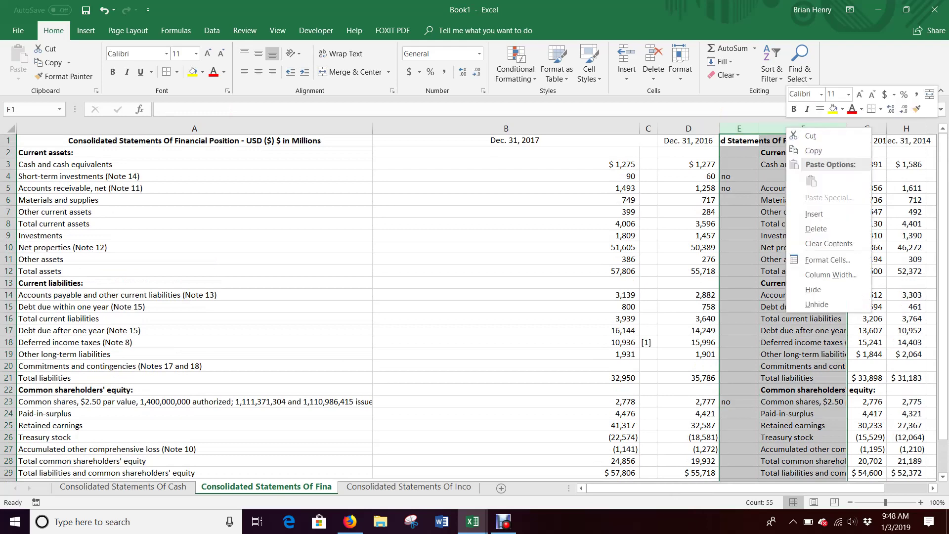
{"action": "left_click", "coordinate": [810, 227]}
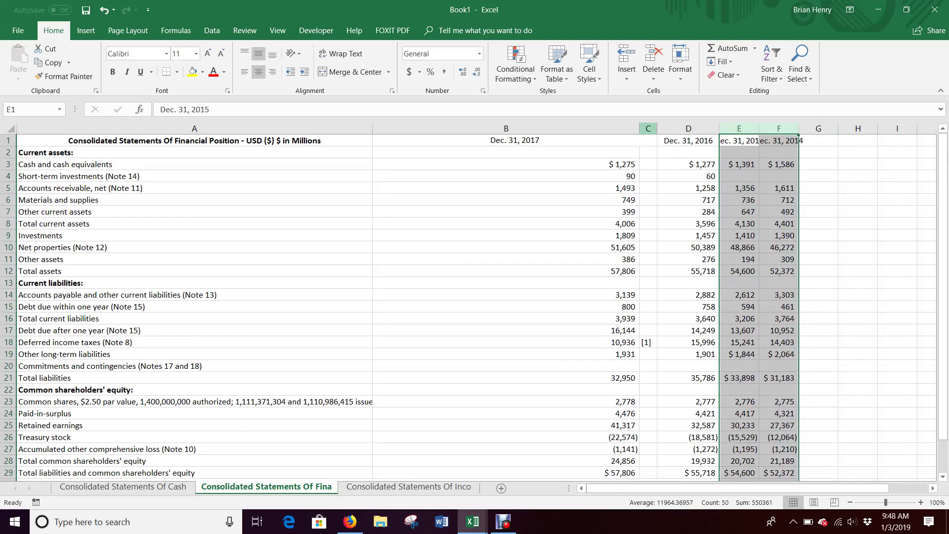
Delete the footnote column C and autofit the widths of the year columns on the financial position sheet.
{"action": "right_click", "coordinate": [649, 128]}
{"action": "left_click", "coordinate": [677, 231]}
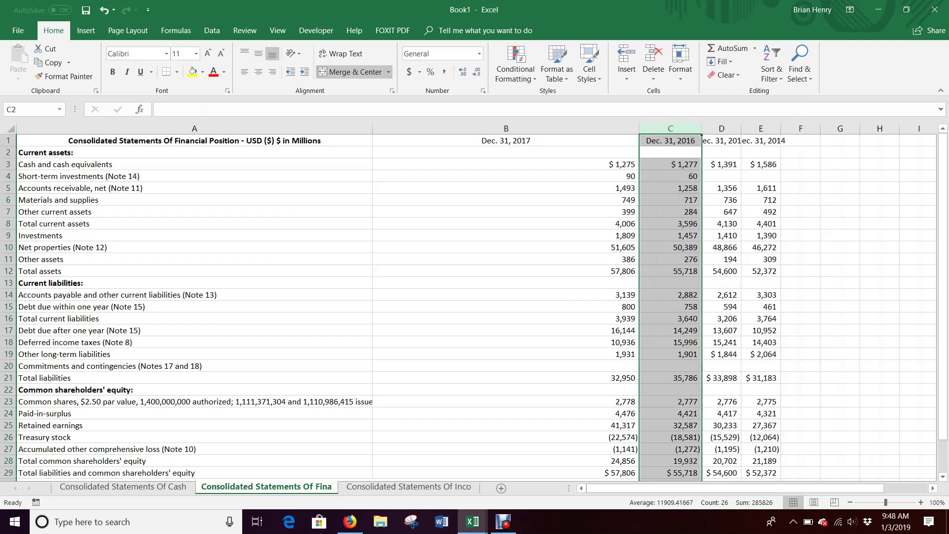
{"action": "left_click", "coordinate": [765, 165]}
{"action": "double_click", "coordinate": [639, 129]}
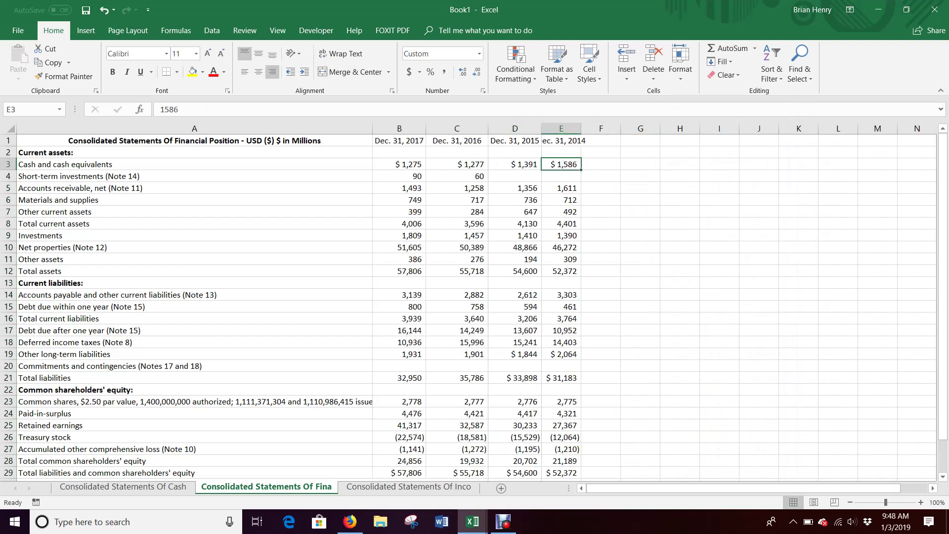
{"action": "double_click", "coordinate": [581, 129]}
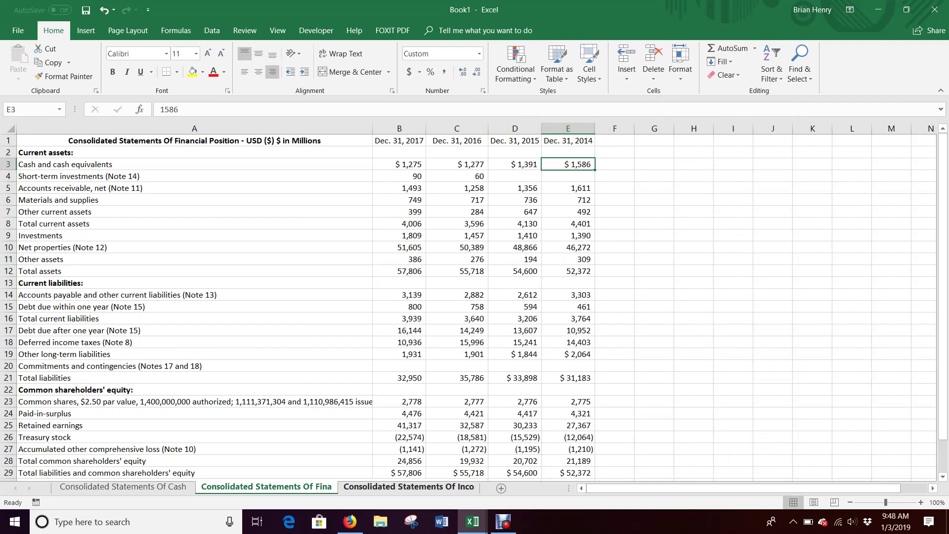
Open the cash flow sheet in Book1, then switch to Financial_Report-1 and go to its cash flow statement.
{"action": "left_click", "coordinate": [123, 486]}
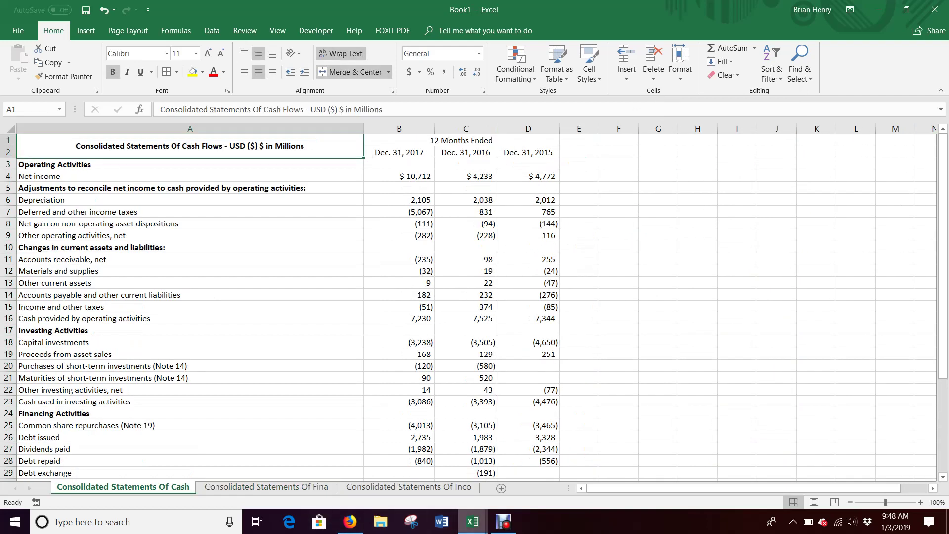
{"action": "mouse_move", "coordinate": [473, 522]}
{"action": "left_click", "coordinate": [561, 466]}
{"action": "key", "text": "ctrl+Page_Down"}
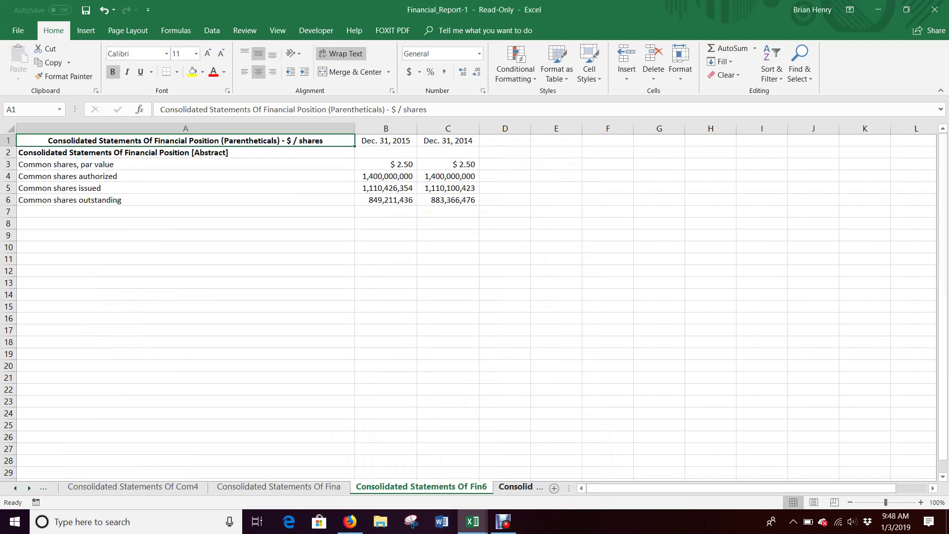
{"action": "key", "text": "ctrl+Page_Down"}
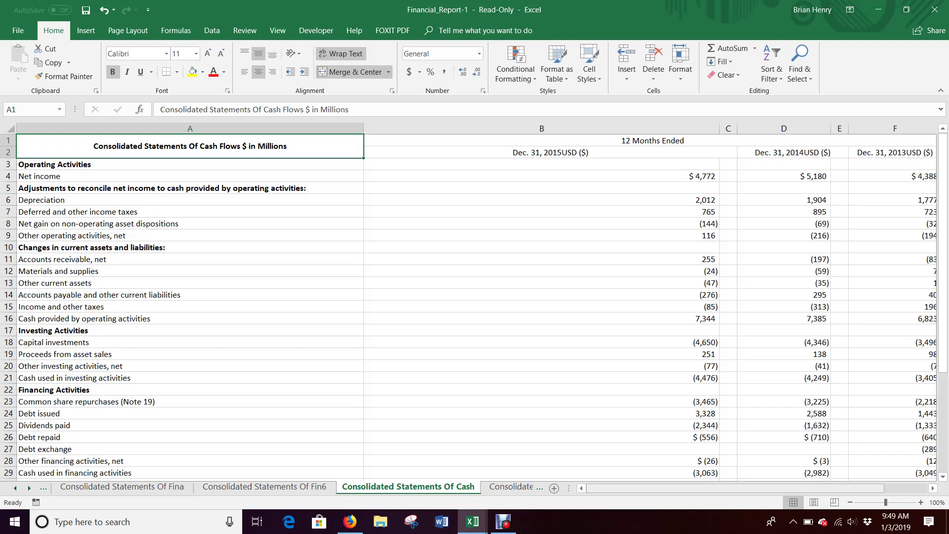
{"action": "left_click_drag", "start_coordinate": [861, 488], "coordinate": [890, 489]}
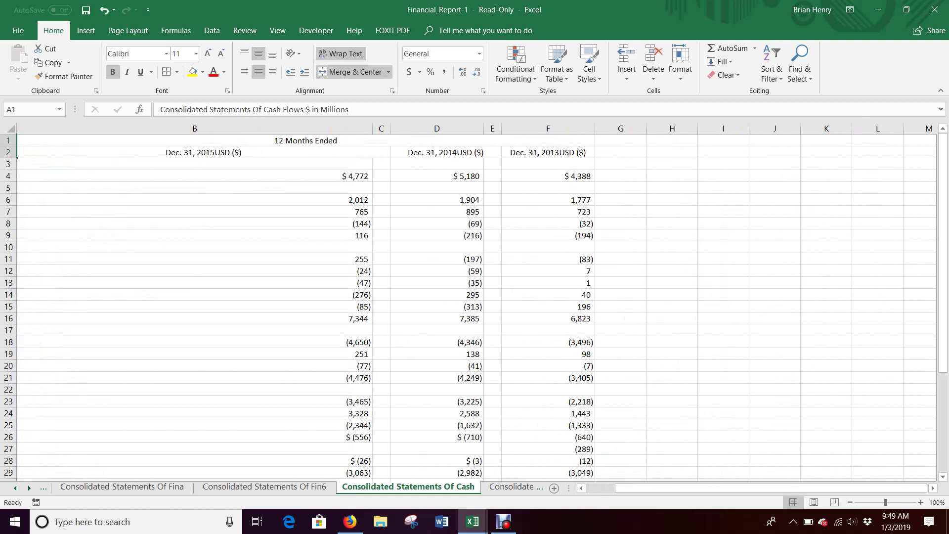
{"action": "left_click_drag", "start_coordinate": [459, 153], "coordinate": [548, 176]}
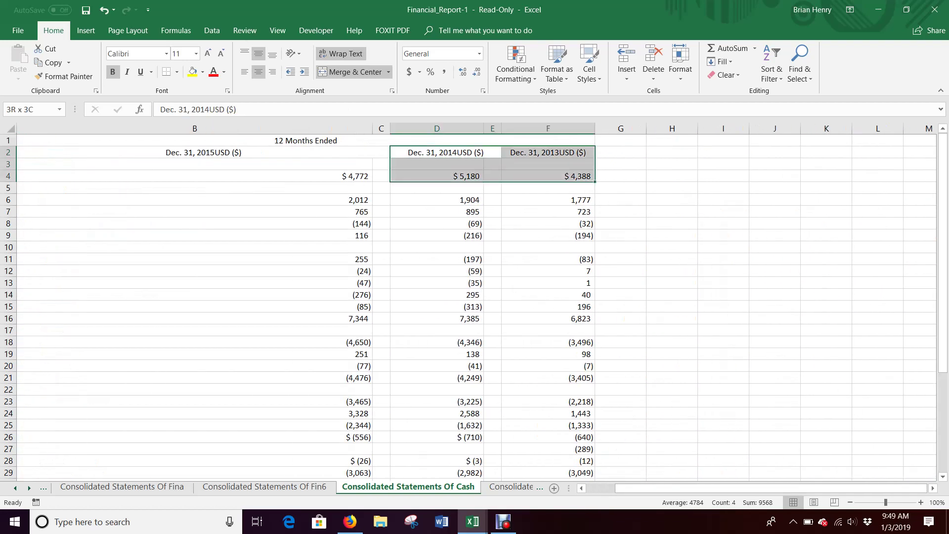
{"action": "left_click", "coordinate": [581, 488]}
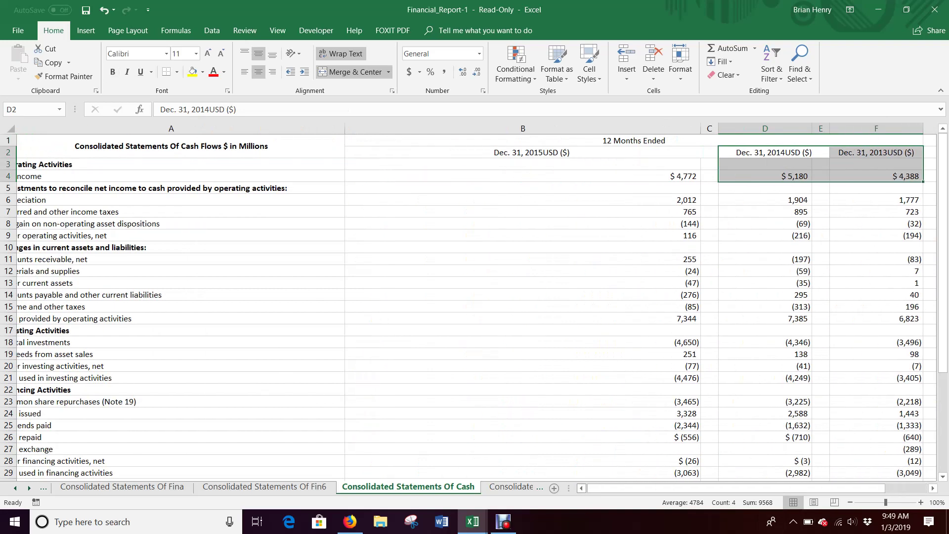
{"action": "left_click", "coordinate": [581, 488]}
Copy the cash flow statement (A1:F39) from Financial_Report-1 and paste it at F1 of Book1's cash flow sheet.
{"action": "left_click_drag", "start_coordinate": [306, 164], "coordinate": [519, 165]}
{"action": "left_click_drag", "start_coordinate": [296, 148], "coordinate": [534, 187]}
{"action": "left_click_drag", "start_coordinate": [895, 188], "coordinate": [914, 448]}
{"action": "key", "text": "ctrl+c"}
{"action": "mouse_move", "coordinate": [472, 521]}
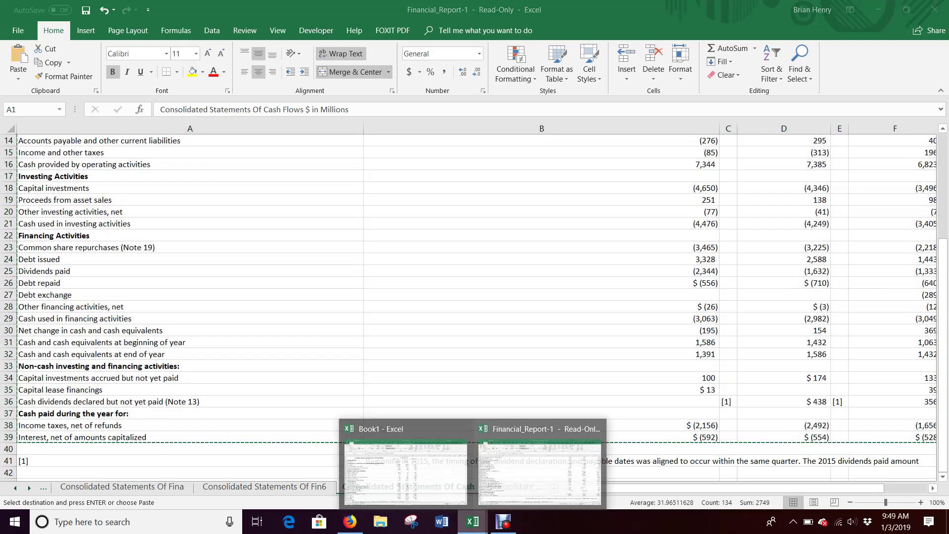
{"action": "left_click", "coordinate": [403, 469]}
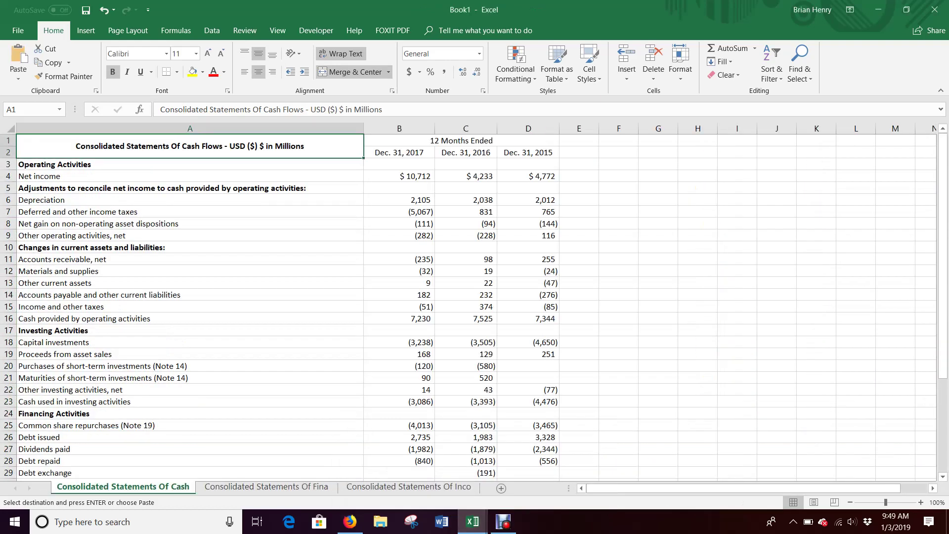
{"action": "left_click", "coordinate": [618, 141]}
{"action": "key", "text": "ctrl+v"}
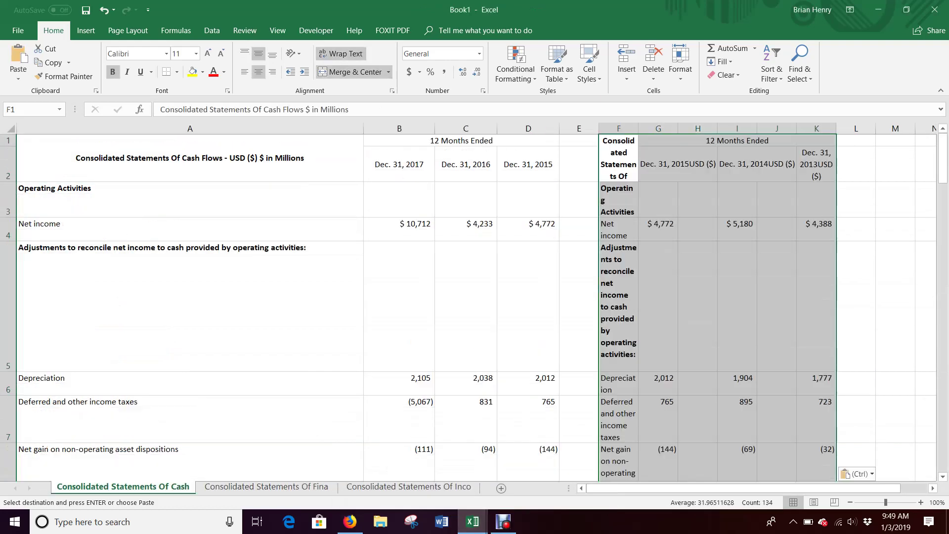
Turn off text wrapping for the entire cash flow sheet and widen column F enough to read the pasted labels.
{"action": "key", "text": "ctrl+a"}
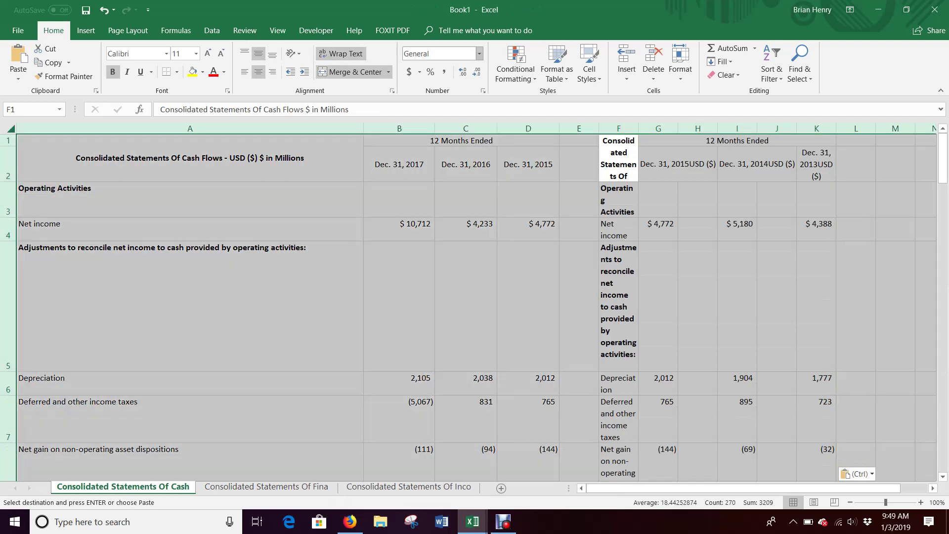
{"action": "left_click", "coordinate": [341, 54]}
{"action": "left_click", "coordinate": [737, 199]}
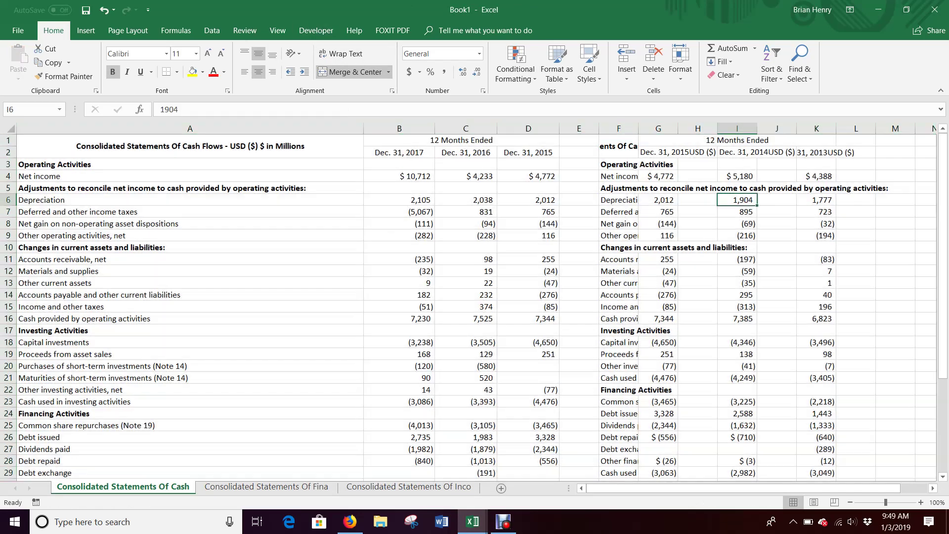
{"action": "double_click", "coordinate": [638, 128]}
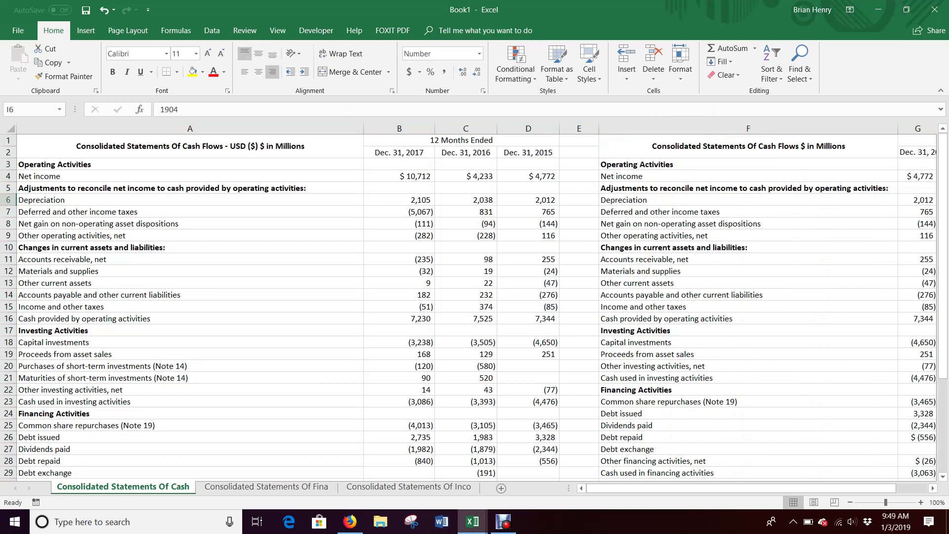
{"action": "left_click_drag", "start_coordinate": [897, 128], "coordinate": [776, 127]}
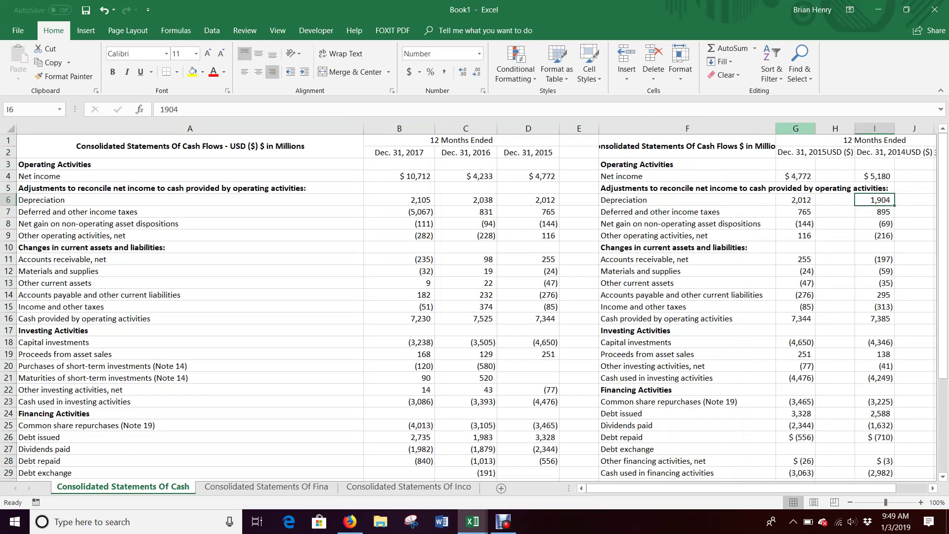
Delete the pasted Dec. 31, 2015 column G with the blank column H, and the blank column following Dec. 31, 2014.
{"action": "left_click_drag", "start_coordinate": [795, 128], "coordinate": [824, 129]}
{"action": "right_click", "coordinate": [824, 130]}
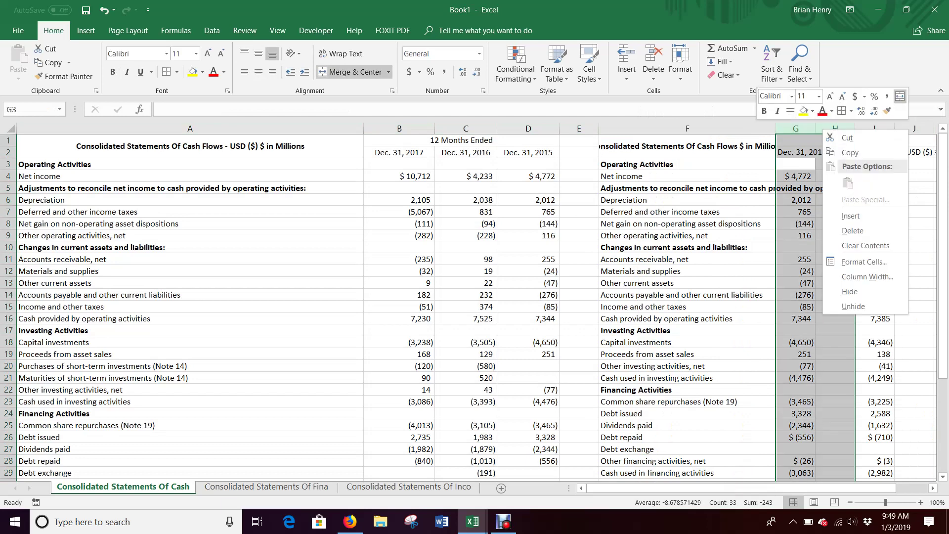
{"action": "left_click", "coordinate": [852, 230]}
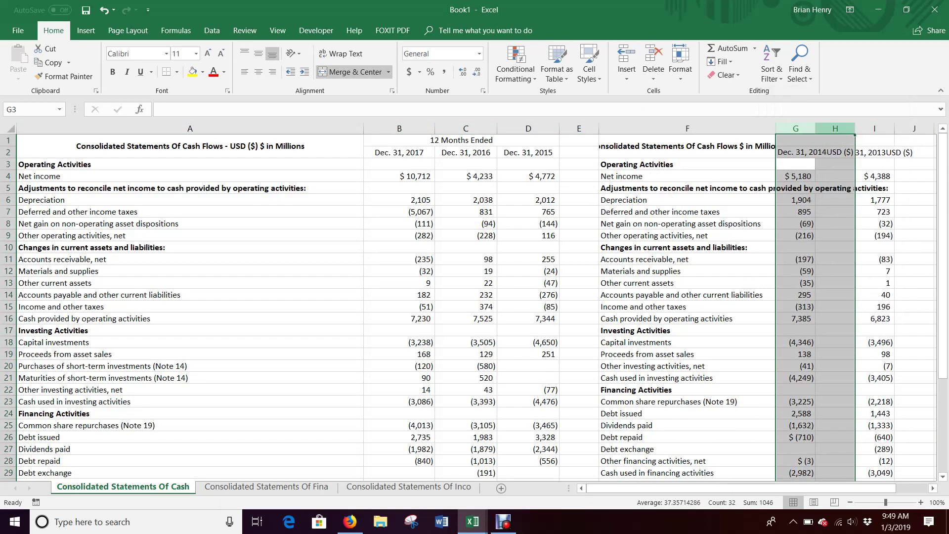
{"action": "left_click", "coordinate": [835, 128]}
{"action": "right_click", "coordinate": [836, 128]}
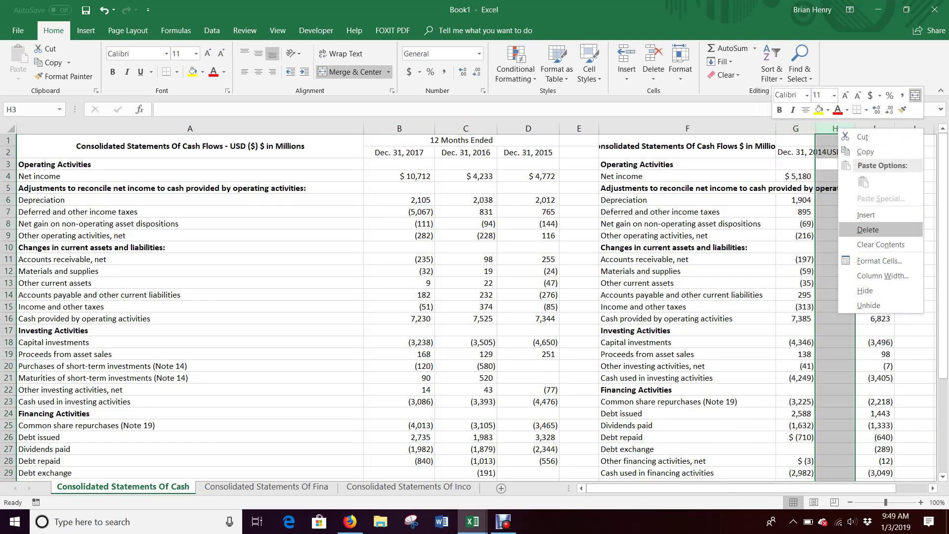
{"action": "left_click", "coordinate": [868, 229]}
{"action": "left_click", "coordinate": [874, 235]}
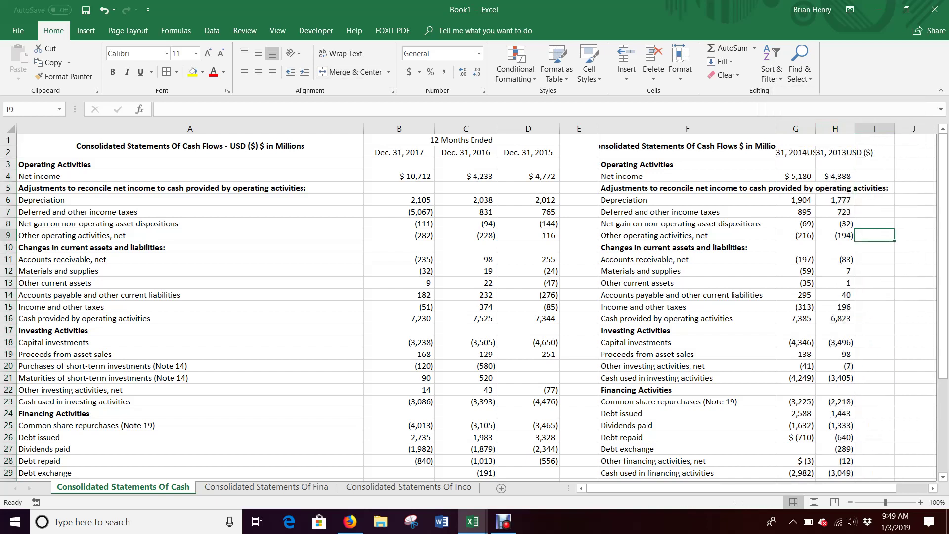
Enter a label comparison formula in E4, =IF(F4=A4,"","no"), to flag cash flow line items that do not match.
{"action": "left_click", "coordinate": [578, 176]}
{"action": "type", "text": "=if("}
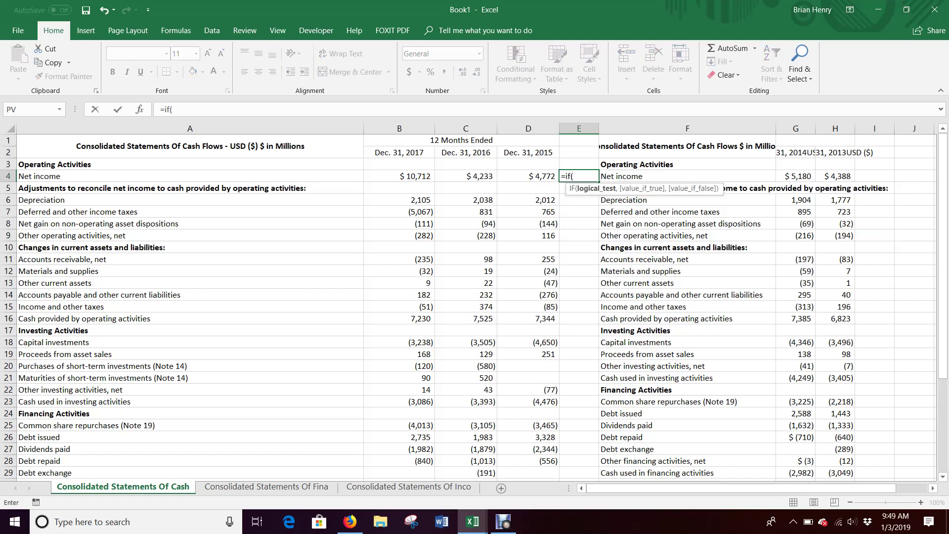
{"action": "left_click", "coordinate": [642, 176]}
{"action": "type", "text": "="}
{"action": "left_click", "coordinate": [99, 176]}
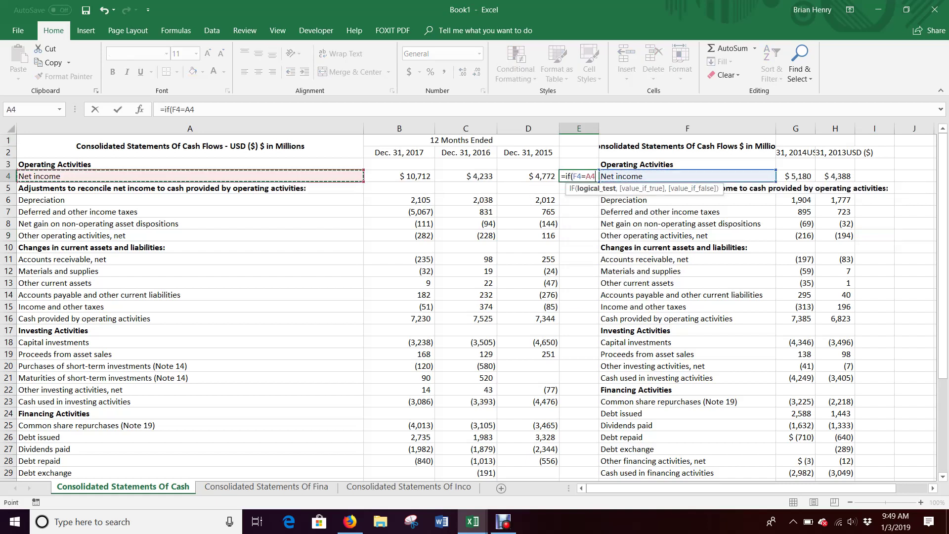
{"action": "type", "text": ",\"\",\""}
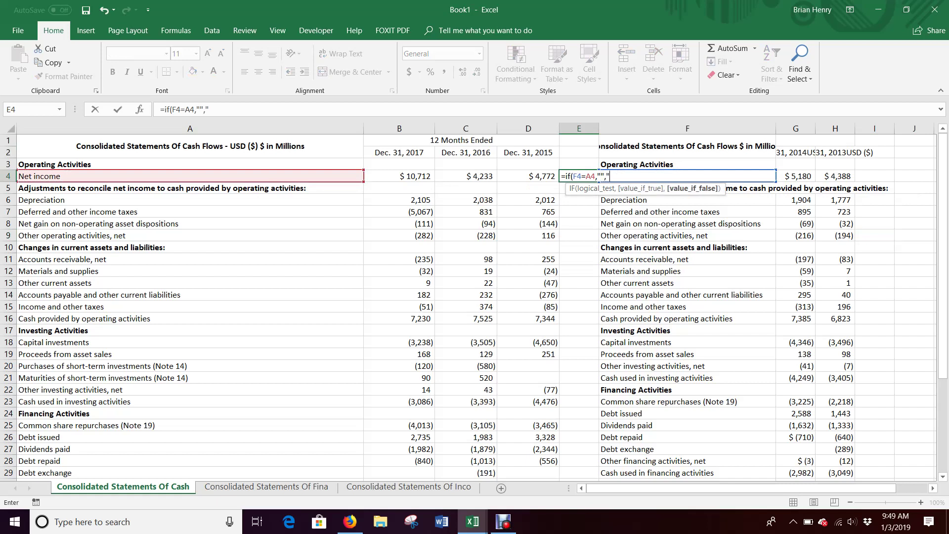
{"action": "type", "text": "no\""}
{"action": "key", "text": "Return"}
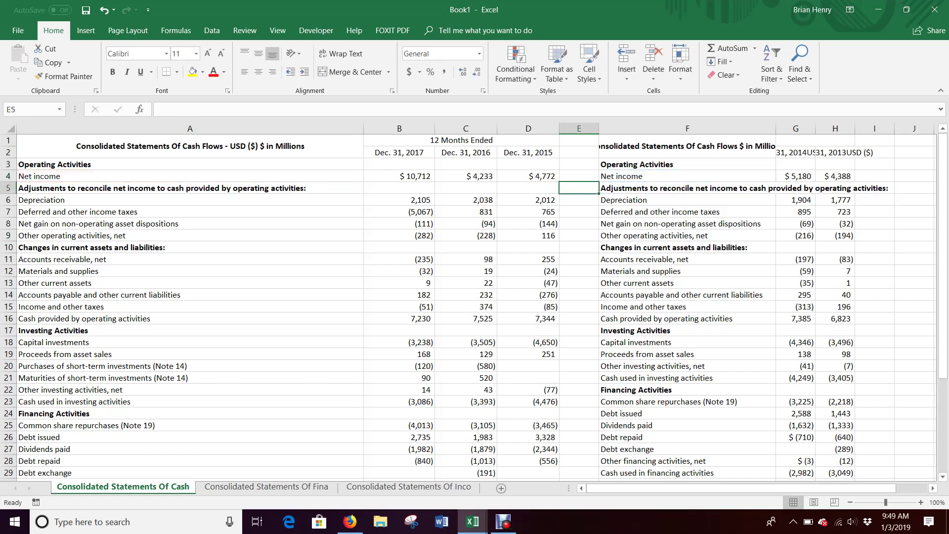
Fill the E4 comparison formula down column E to row 40 and check the rows flagged "no".
{"action": "left_click", "coordinate": [579, 176]}
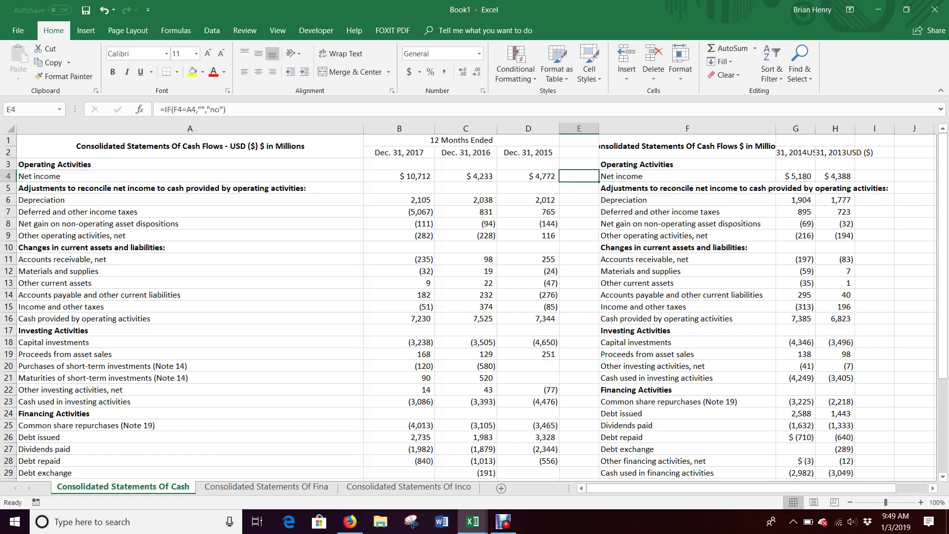
{"action": "double_click", "coordinate": [598, 182]}
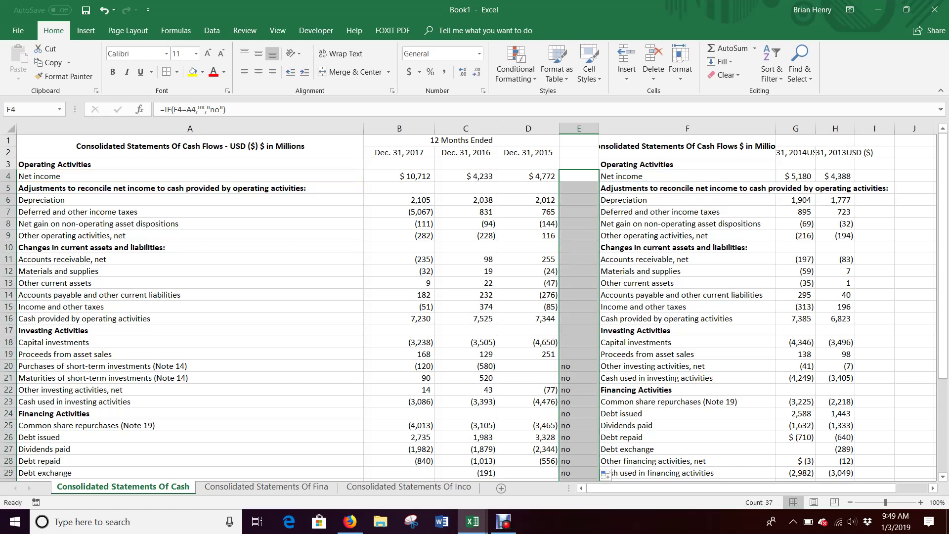
{"action": "scroll", "coordinate": [475, 297], "scroll_direction": "down", "scroll_amount": 5}
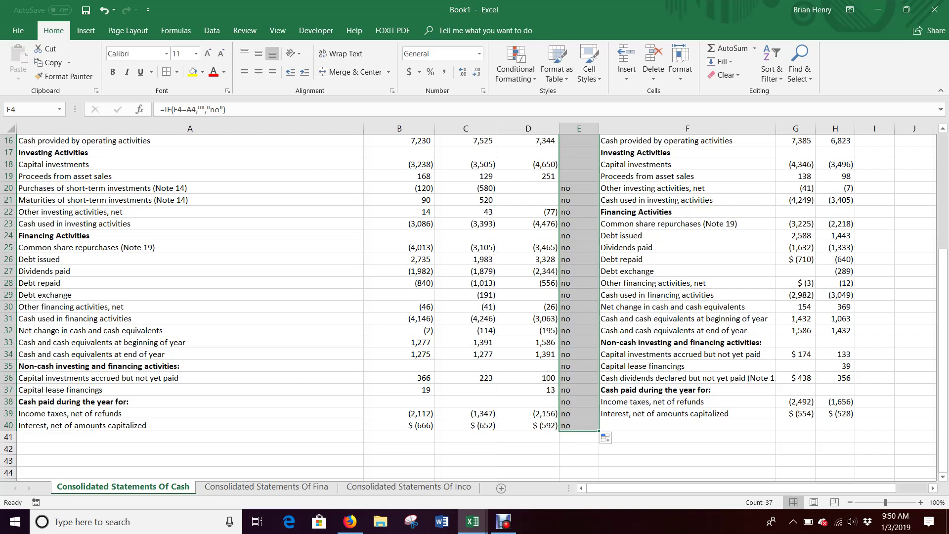
Insert two rows of blank cells at F20:H20, shifting cells down, so "Other investing activities, net" aligns with row 22.
{"action": "left_click", "coordinate": [687, 188]}
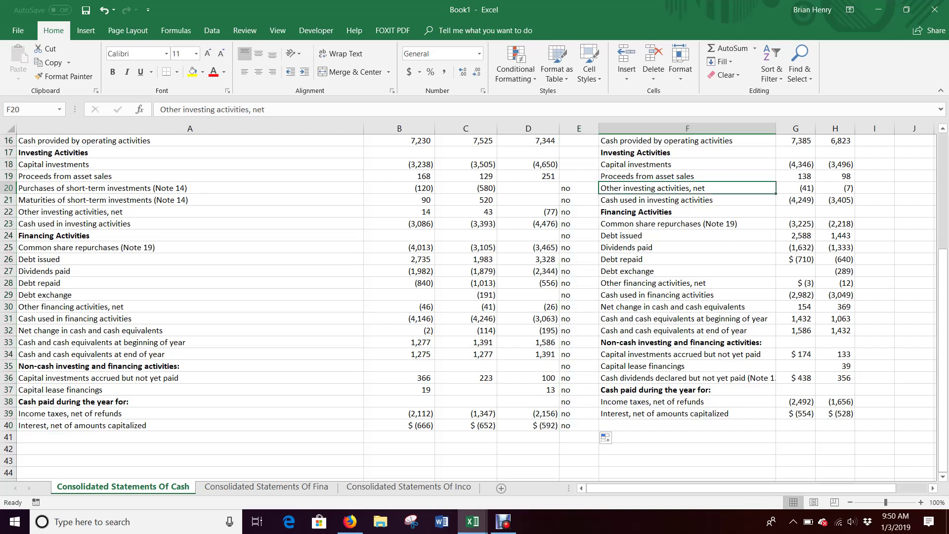
{"action": "left_click", "coordinate": [190, 212]}
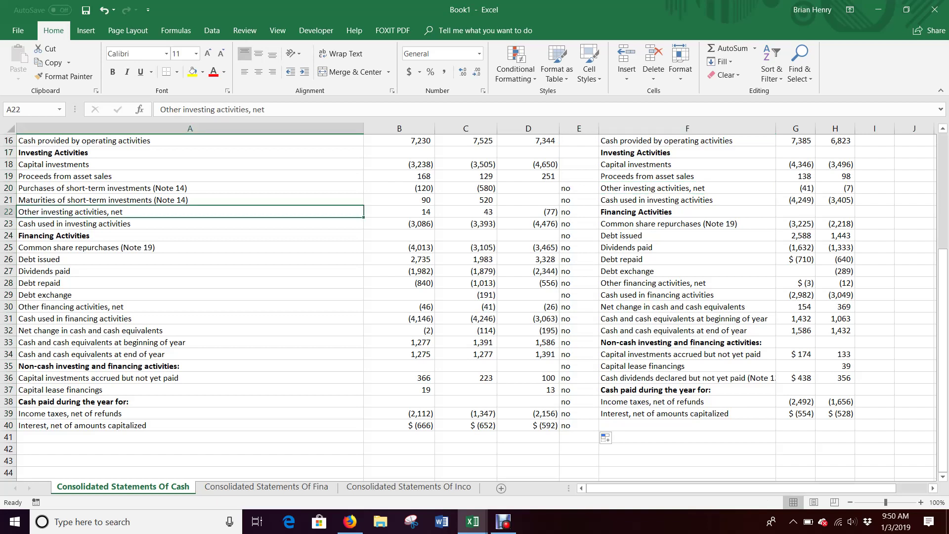
{"action": "left_click_drag", "start_coordinate": [190, 188], "coordinate": [189, 200]}
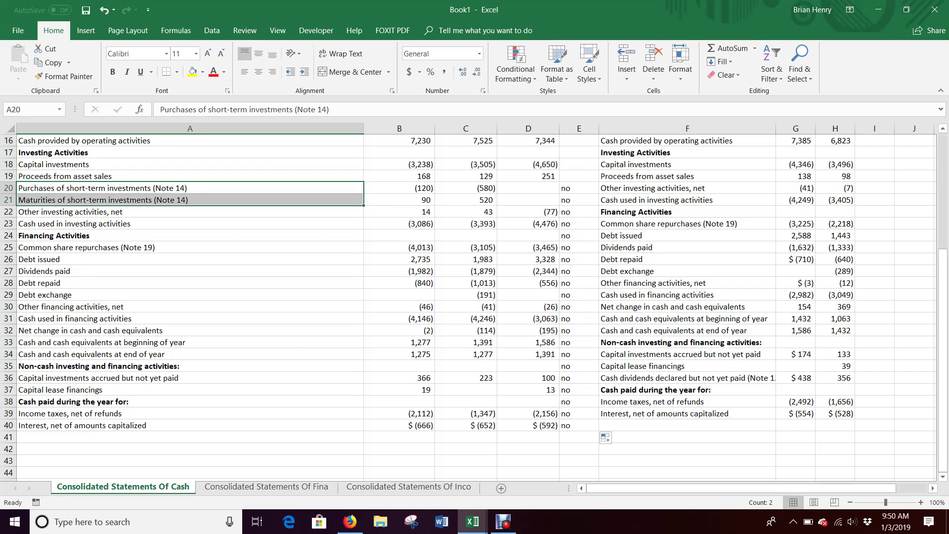
{"action": "left_click_drag", "start_coordinate": [716, 188], "coordinate": [840, 188]}
{"action": "right_click", "coordinate": [702, 185]}
{"action": "left_click", "coordinate": [721, 302]}
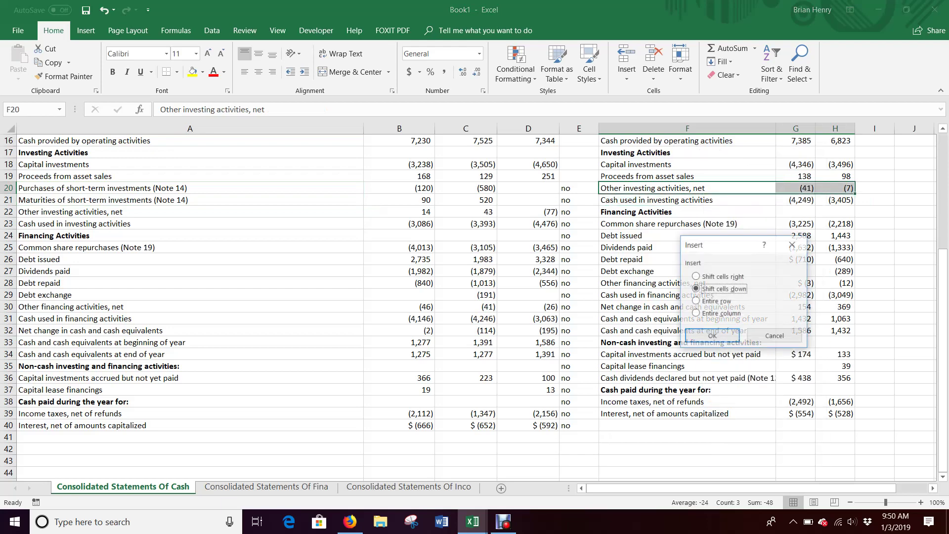
{"action": "key", "text": "Return"}
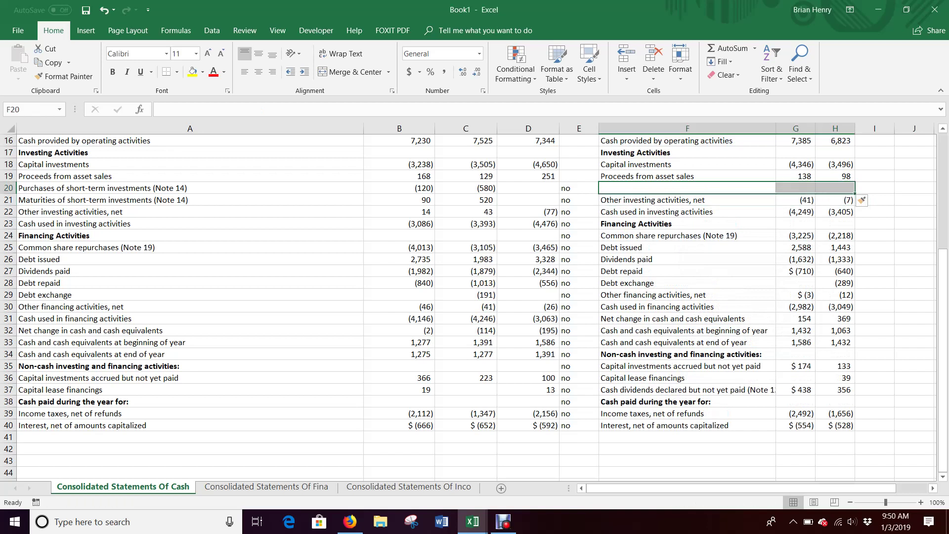
{"action": "right_click", "coordinate": [715, 188]}
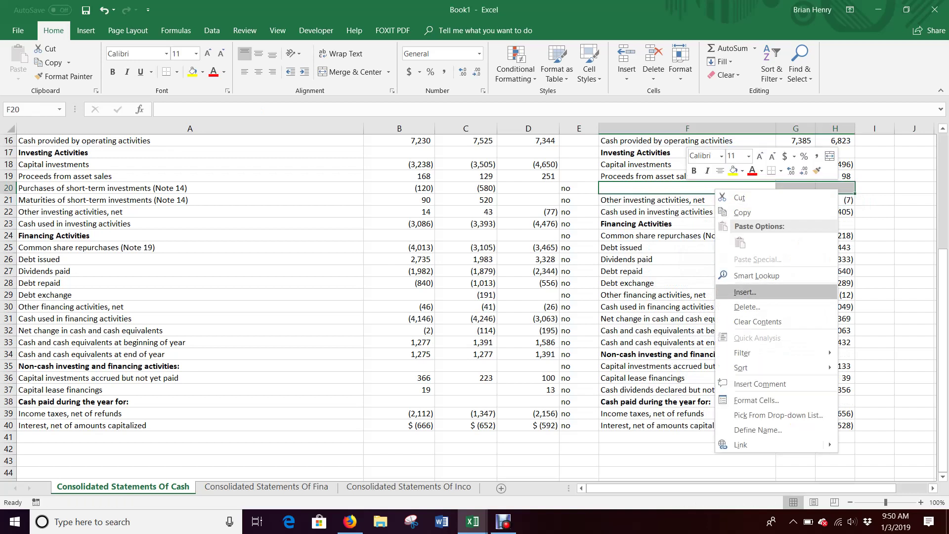
{"action": "left_click", "coordinate": [744, 292]}
{"action": "key", "text": "Return"}
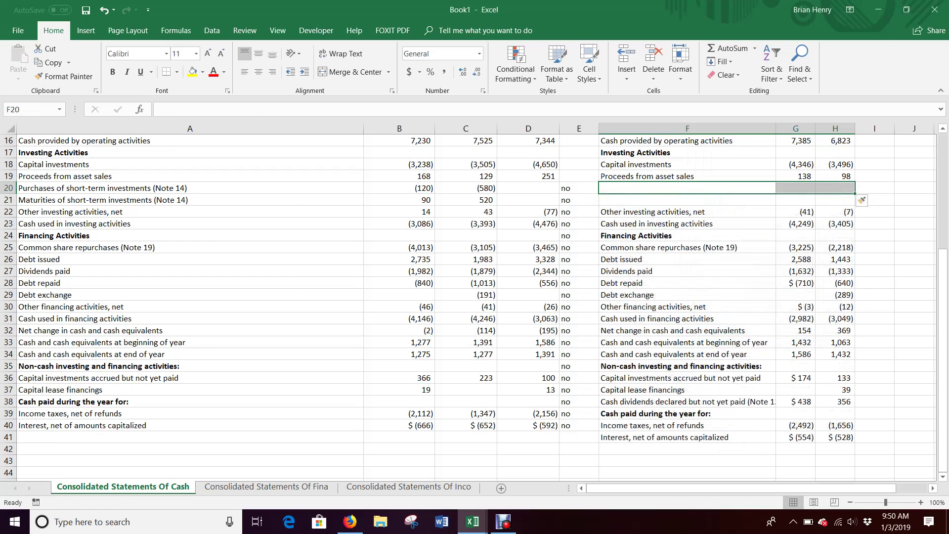
{"action": "left_click", "coordinate": [687, 224]}
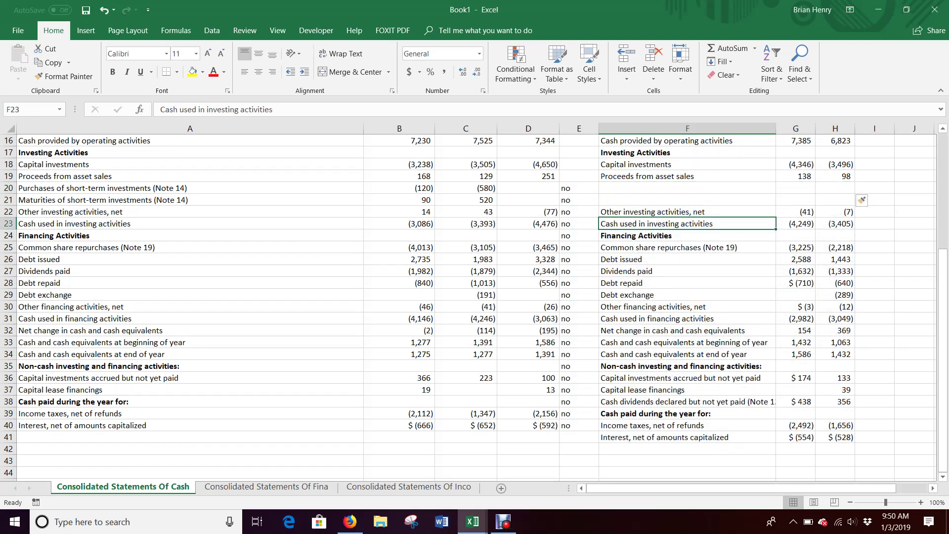
Enter 0 in G20:H21 for the short-term investment purchases and maturities of the two older years.
{"action": "left_click", "coordinate": [795, 188]}
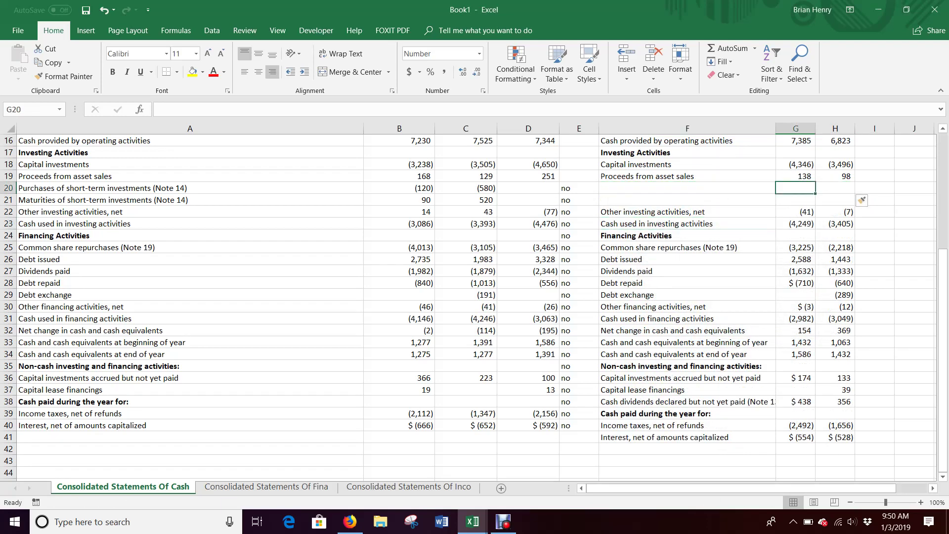
{"action": "type", "text": "0"}
{"action": "key", "text": "Tab"}
{"action": "type", "text": "0"}
{"action": "key", "text": "shift+Tab"}
{"action": "key", "text": "Return"}
{"action": "type", "text": "0"}
{"action": "key", "text": "Tab"}
{"action": "type", "text": "0"}
{"action": "key", "text": "Down"}
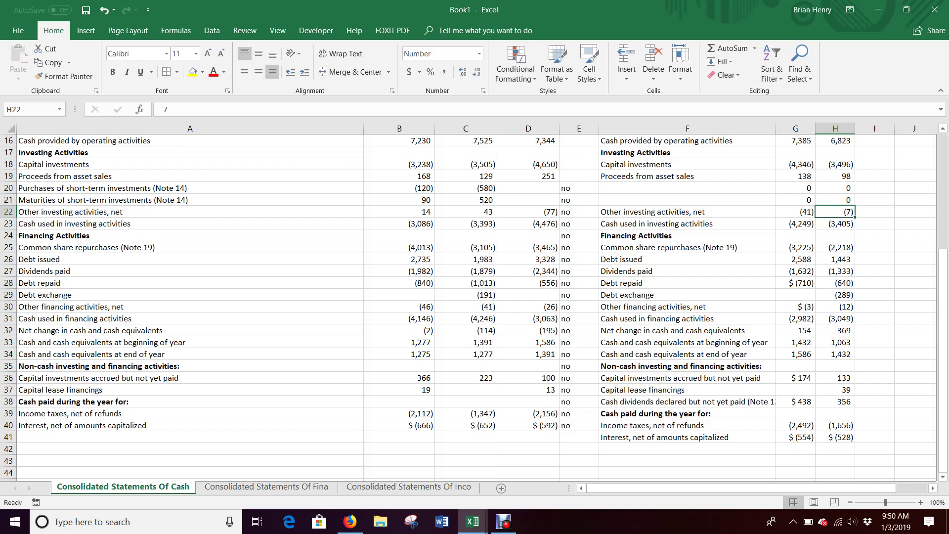
Re-enter the comparison in E22 as =IF(F22=A22,"","no") and fill it down to E40.
{"action": "left_click", "coordinate": [579, 211]}
{"action": "type", "text": "=if("}
{"action": "key", "text": "Right"}
{"action": "type", "text": "=a"}
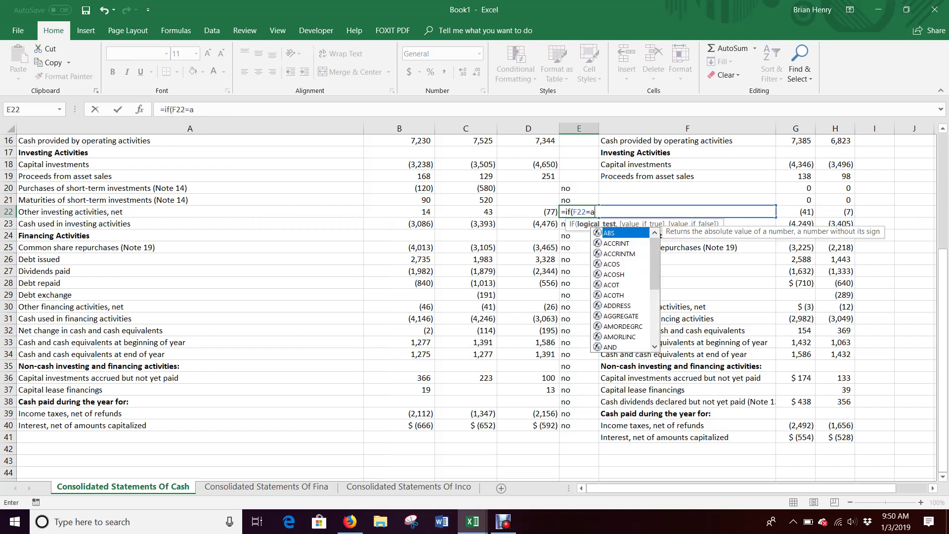
{"action": "type", "text": "22,\"\","}
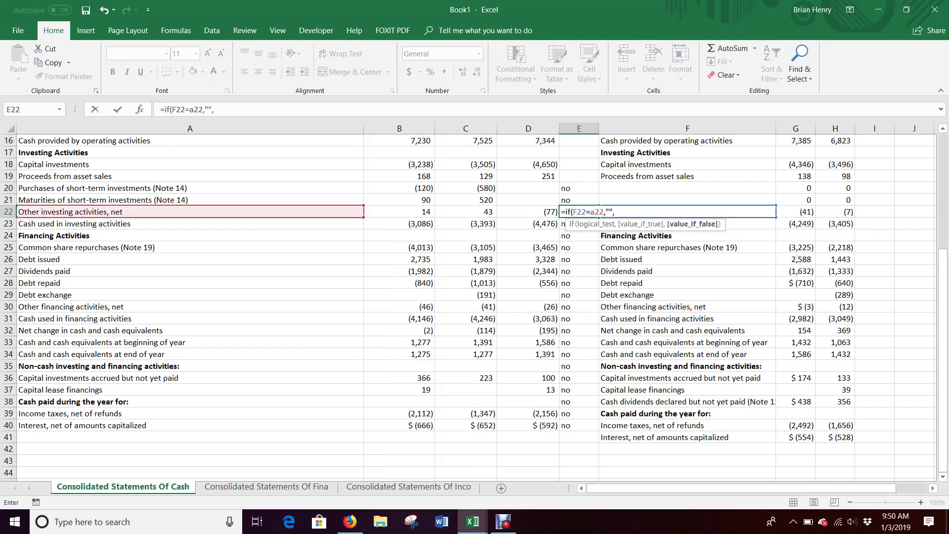
{"action": "type", "text": "\"no\")"}
{"action": "key", "text": "Return"}
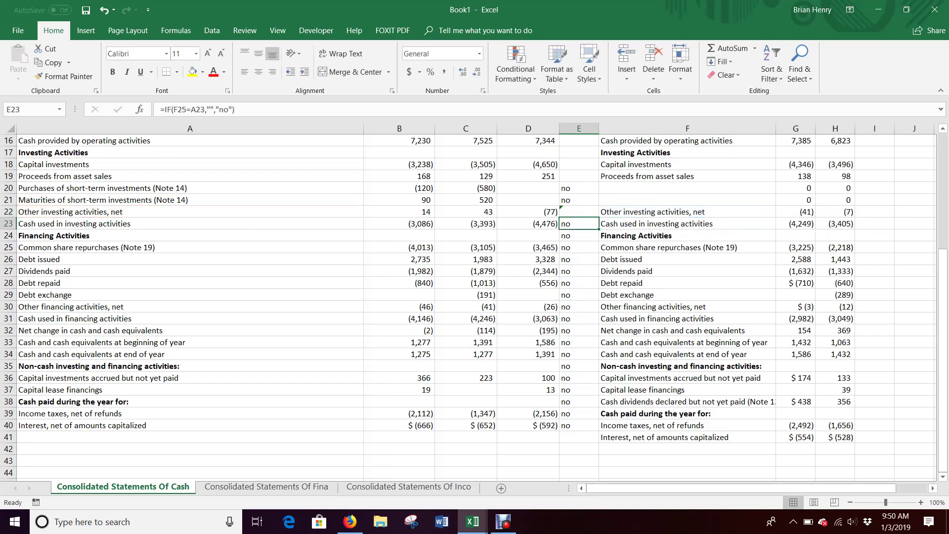
{"action": "left_click", "coordinate": [588, 213]}
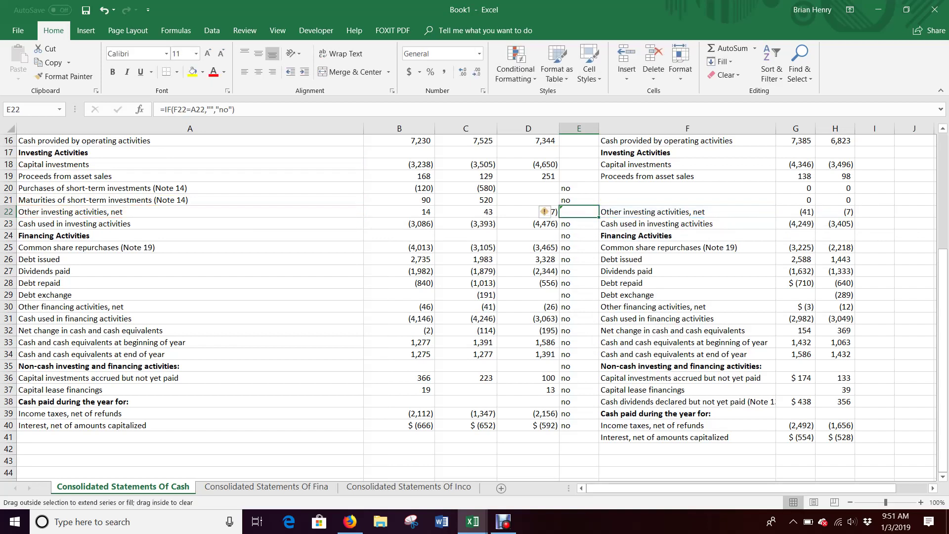
{"action": "left_click_drag", "start_coordinate": [598, 215], "coordinate": [578, 426]}
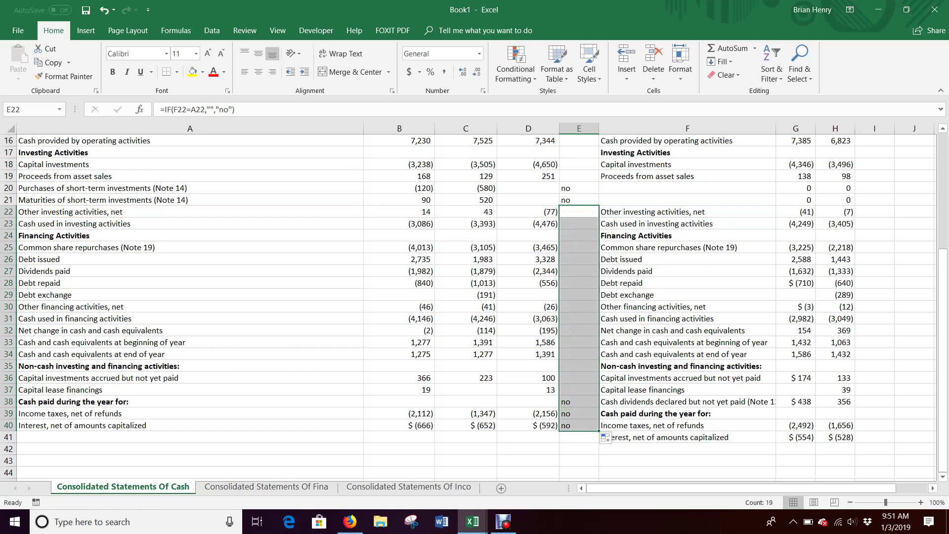
Move the "Cash paid during the year for:" block A38:D40 down one row to make room for the cash dividends line.
{"action": "scroll", "coordinate": [467, 307], "scroll_direction": "down", "scroll_amount": 2}
{"action": "left_click", "coordinate": [687, 330]}
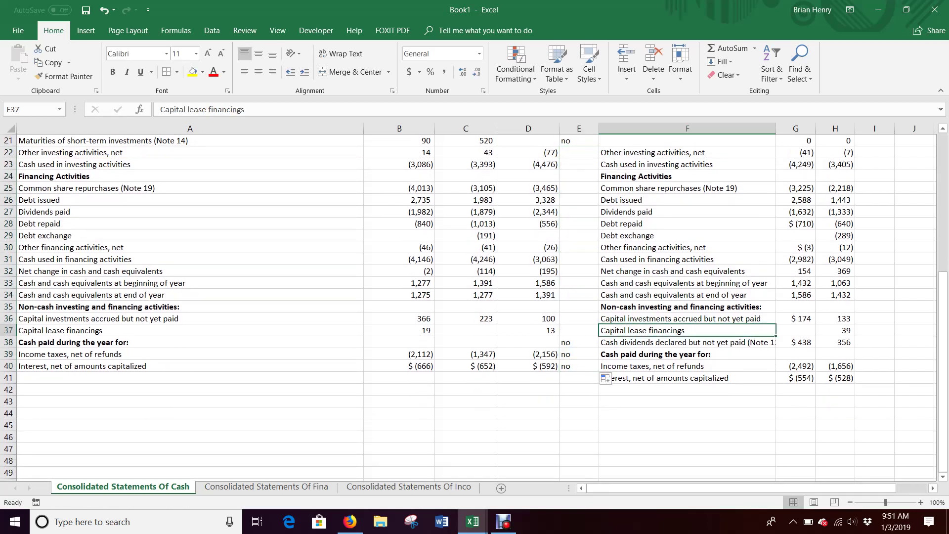
{"action": "left_click", "coordinate": [686, 343]}
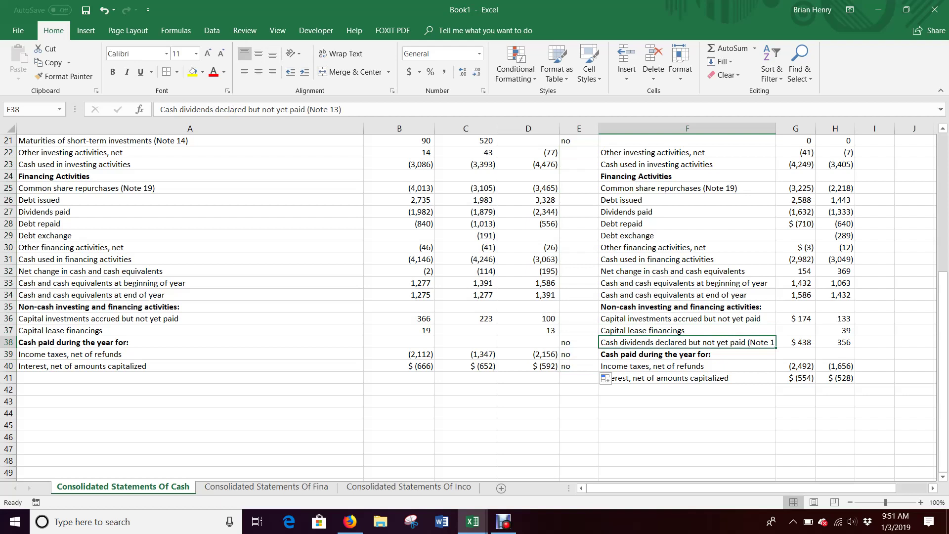
{"action": "left_click_drag", "start_coordinate": [796, 342], "coordinate": [840, 354]}
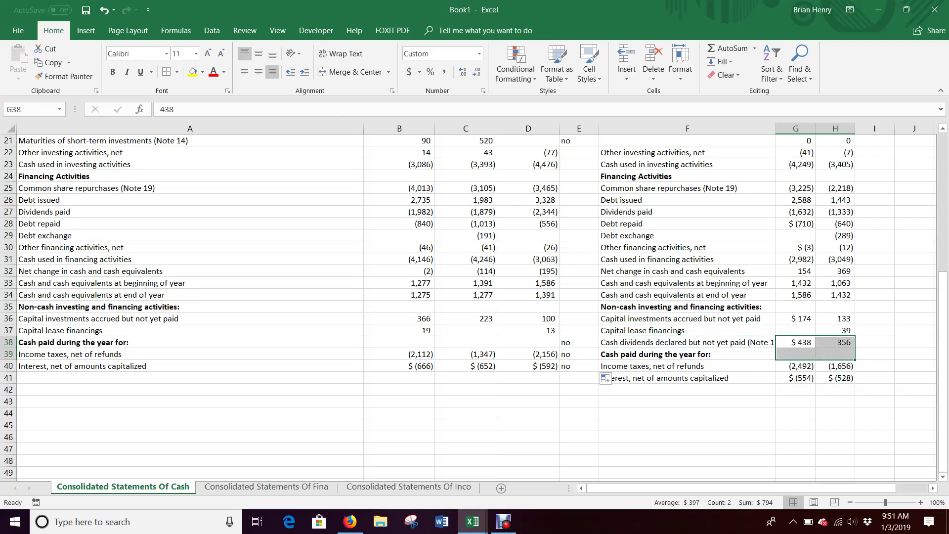
{"action": "left_click_drag", "start_coordinate": [190, 342], "coordinate": [528, 372]}
{"action": "left_click_drag", "start_coordinate": [247, 371], "coordinate": [247, 383]}
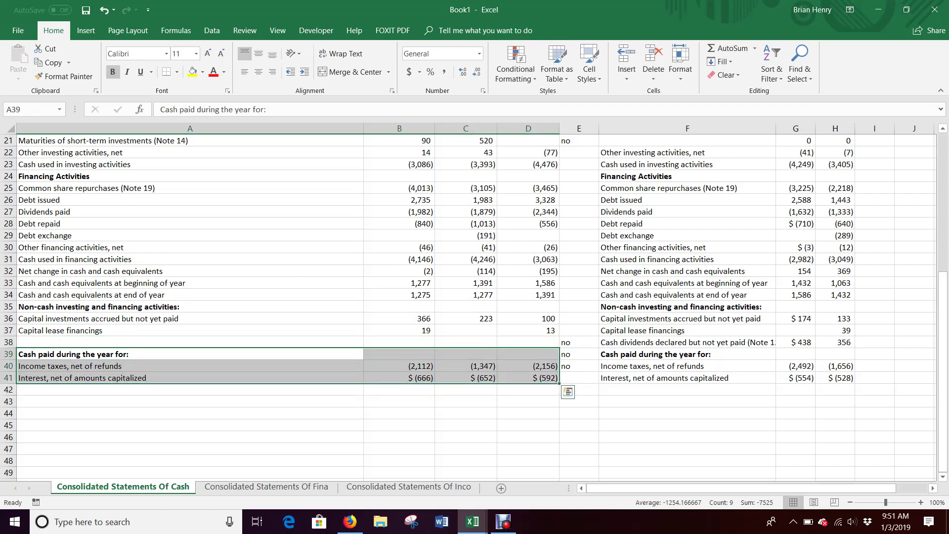
Copy the label "Cash dividends declared but not yet paid (Note 13)" from F38 into A38.
{"action": "left_click", "coordinate": [687, 341]}
{"action": "key", "text": "ctrl+c"}
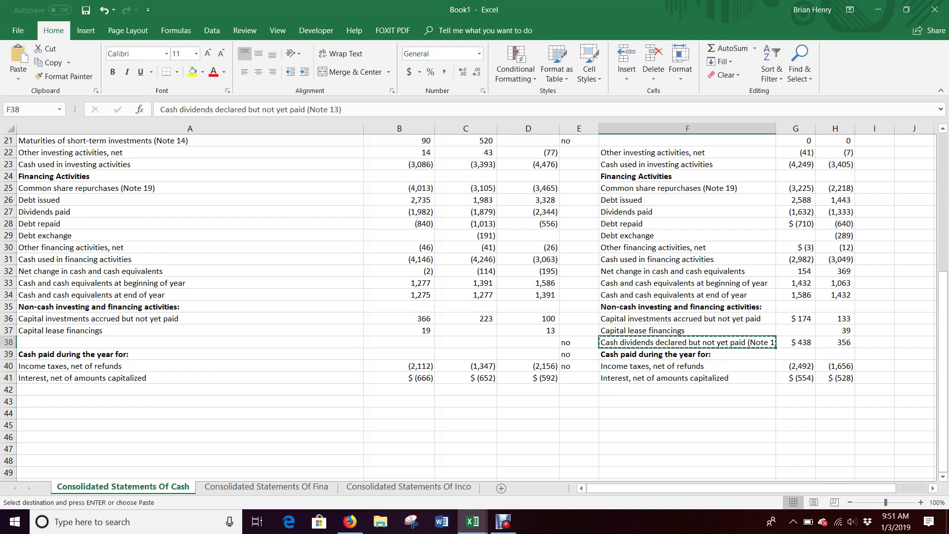
{"action": "left_click", "coordinate": [189, 342]}
{"action": "key", "text": "ctrl+v"}
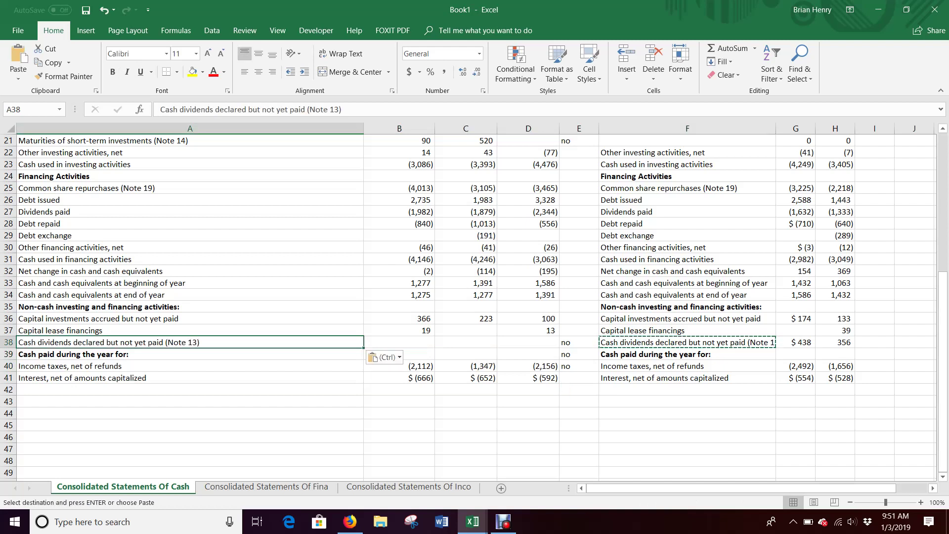
Remove the "(Note 13)" reference from the cash dividends label in A38.
{"action": "left_click", "coordinate": [335, 109]}
{"action": "key", "text": "BackSpace"}
{"action": "key", "text": "BackSpace"}
{"action": "key", "text": "BackSpace"}
{"action": "key", "text": "BackSpace"}
{"action": "key", "text": "BackSpace"}
{"action": "key", "text": "BackSpace"}
{"action": "key", "text": "BackSpace"}
{"action": "key", "text": "BackSpace"}
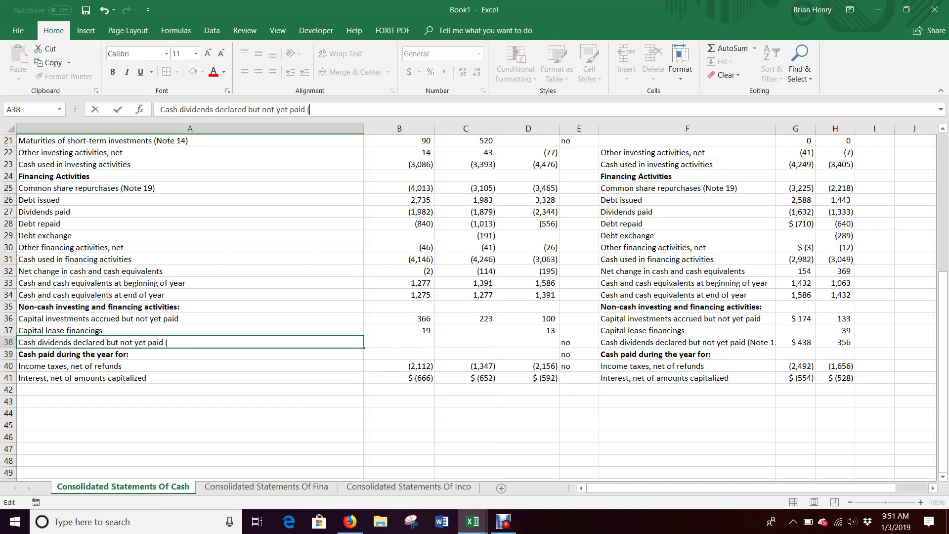
{"action": "key", "text": "Return"}
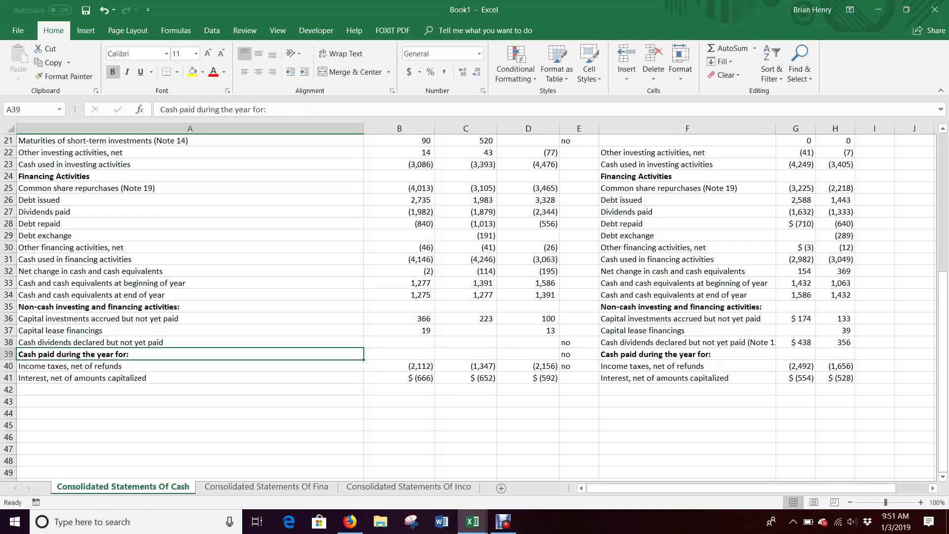
Enter 0 in B38:D38 for the 2017, 2016 and 2015 cash dividends declared but not yet paid.
{"action": "left_click", "coordinate": [399, 342]}
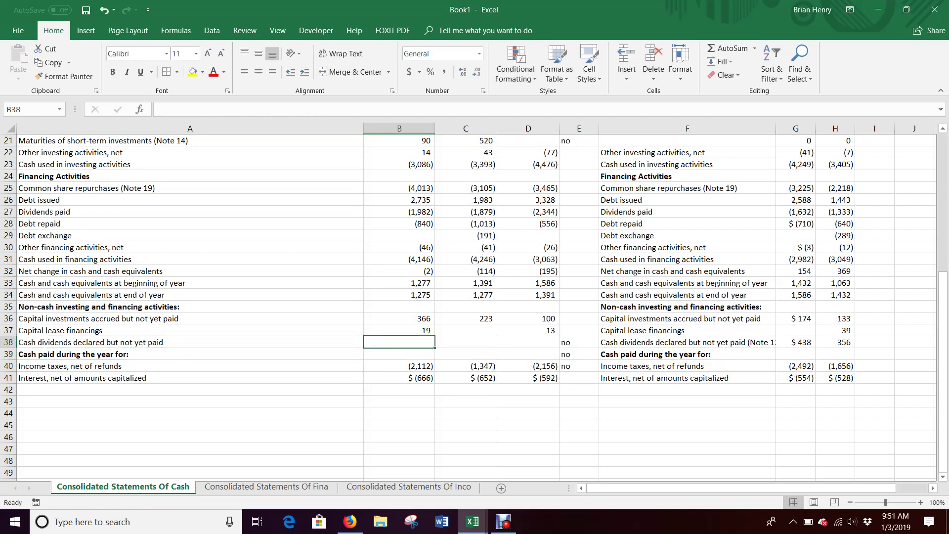
{"action": "type", "text": "0"}
{"action": "key", "text": "Tab"}
{"action": "type", "text": "0"}
{"action": "key", "text": "Tab"}
{"action": "type", "text": "0"}
{"action": "key", "text": "Tab"}
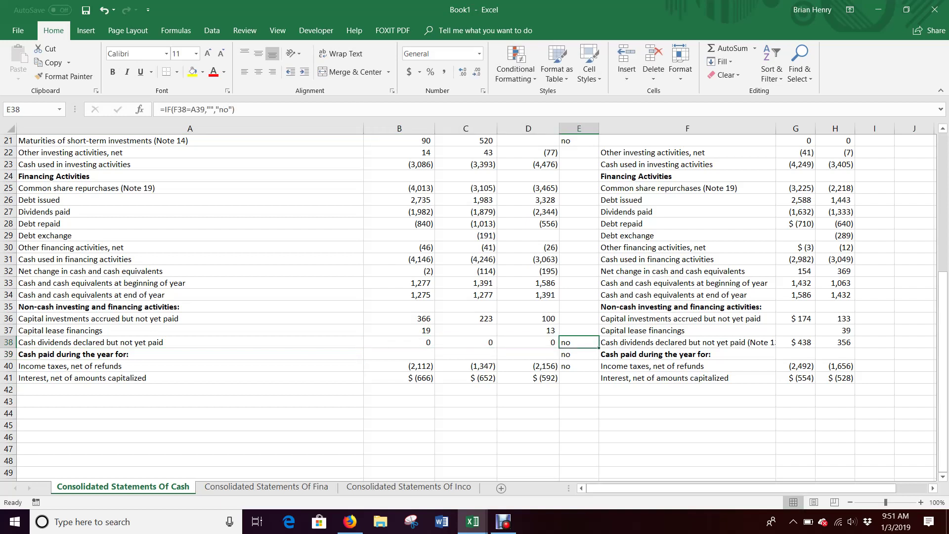
Delete the comparison column E and the duplicate label column F so all five years sit side by side.
{"action": "scroll", "coordinate": [578, 297], "scroll_direction": "up", "scroll_amount": 7}
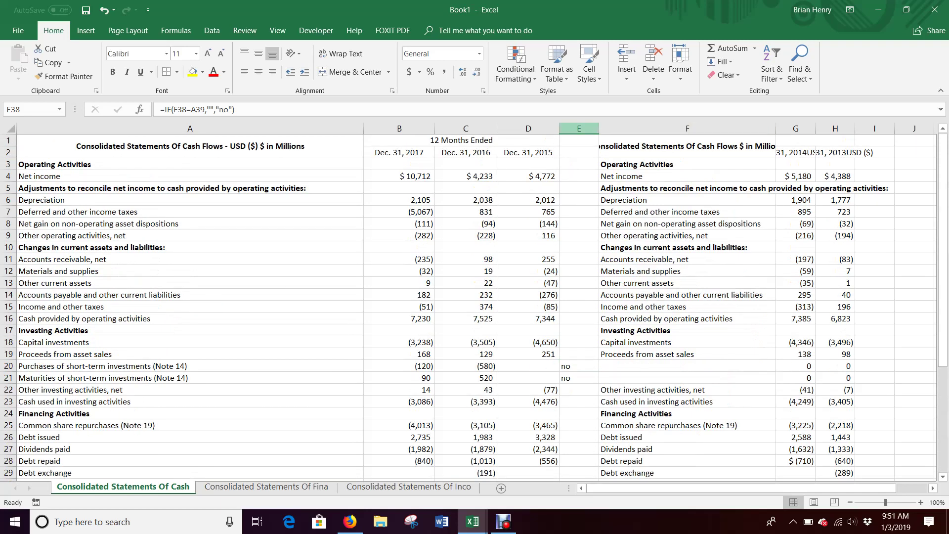
{"action": "left_click_drag", "start_coordinate": [578, 128], "coordinate": [642, 129]}
{"action": "right_click", "coordinate": [652, 131]}
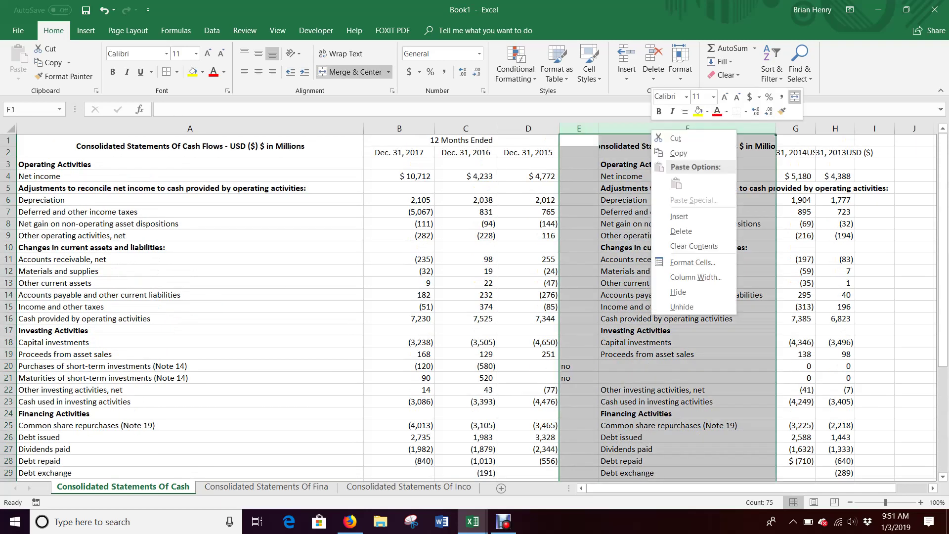
{"action": "left_click", "coordinate": [681, 231]}
{"action": "left_click", "coordinate": [698, 223]}
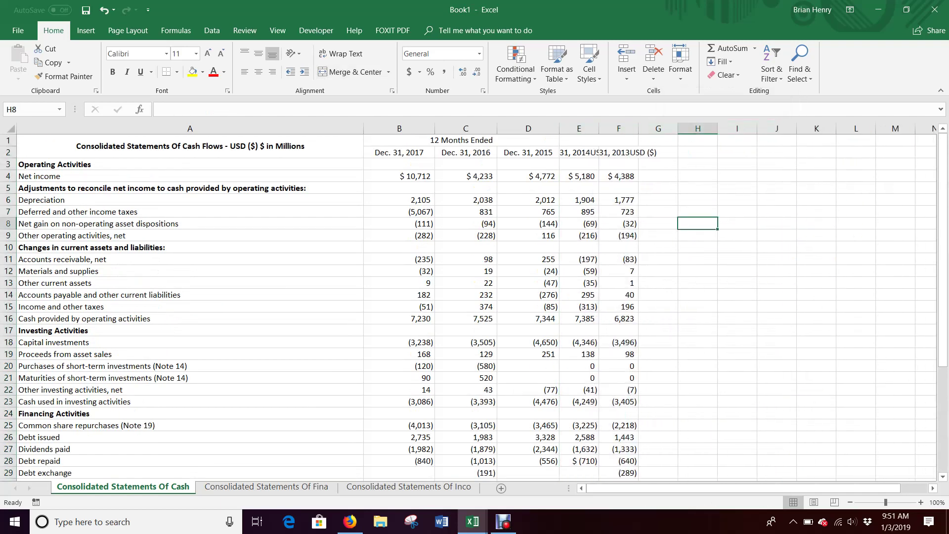
Auto-fit the widths of columns E and F on the cash flow sheet to show the full 2014 and 2013 headings.
{"action": "double_click", "coordinate": [599, 129]}
{"action": "double_click", "coordinate": [679, 129]}
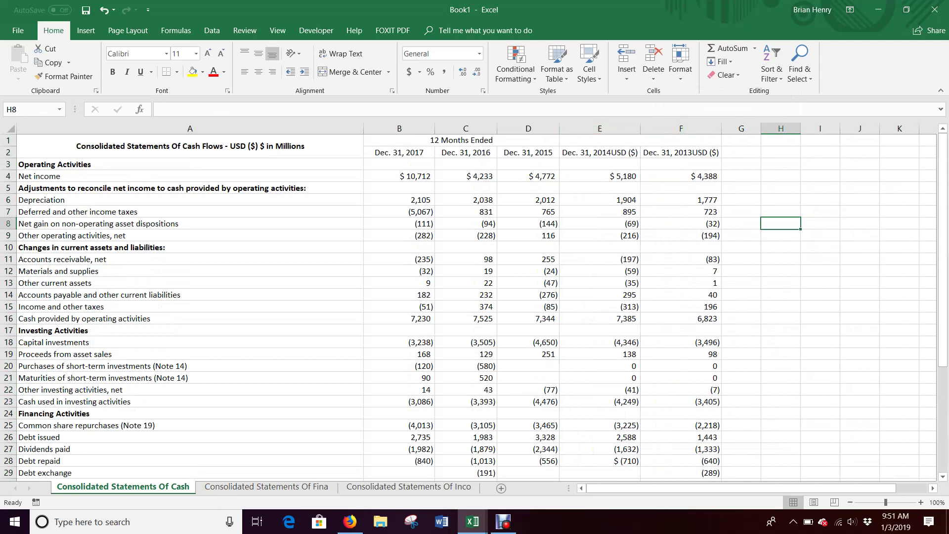
Switch to Firefox, open the Excel report of Union Pacific's 10-K filed 2015-02-06 from its interactive data, and enable editing.
{"action": "left_click", "coordinate": [350, 521]}
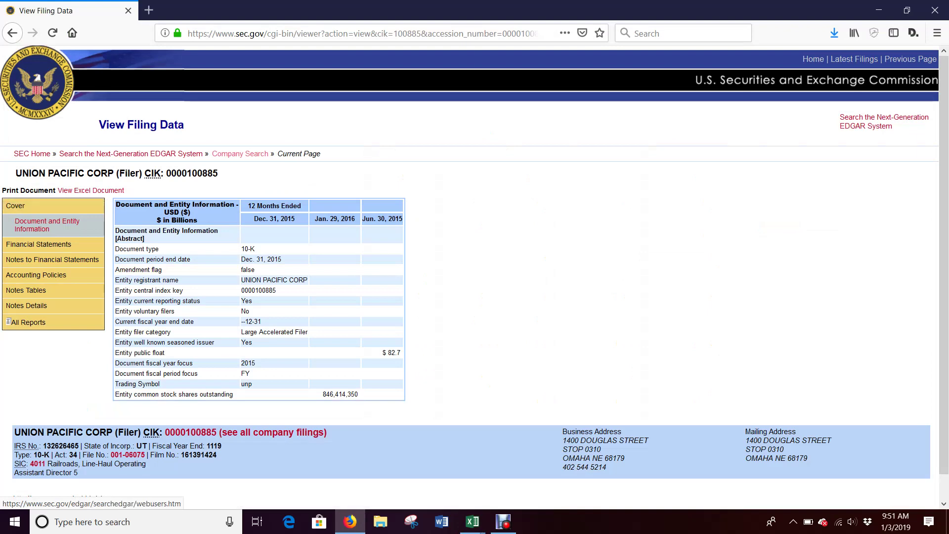
{"action": "key", "text": "alt+Left"}
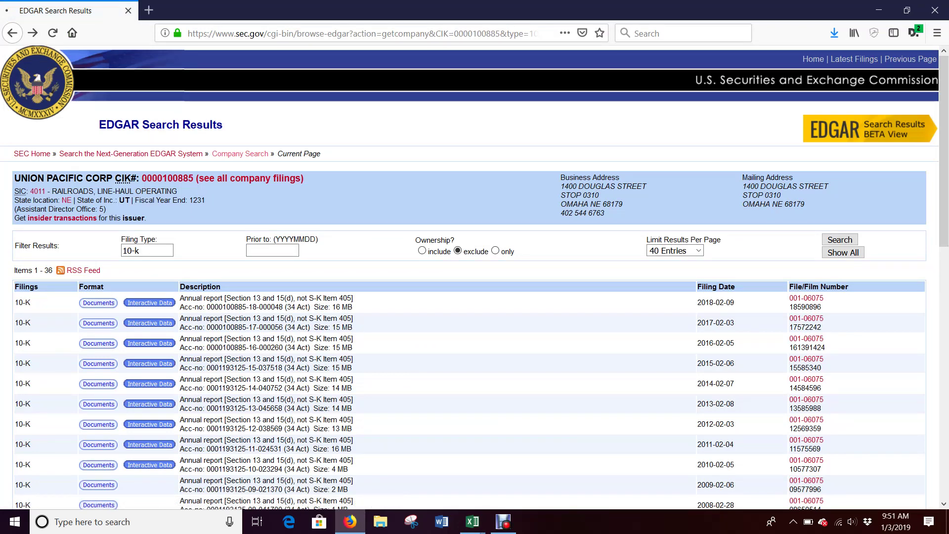
{"action": "left_click", "coordinate": [149, 363]}
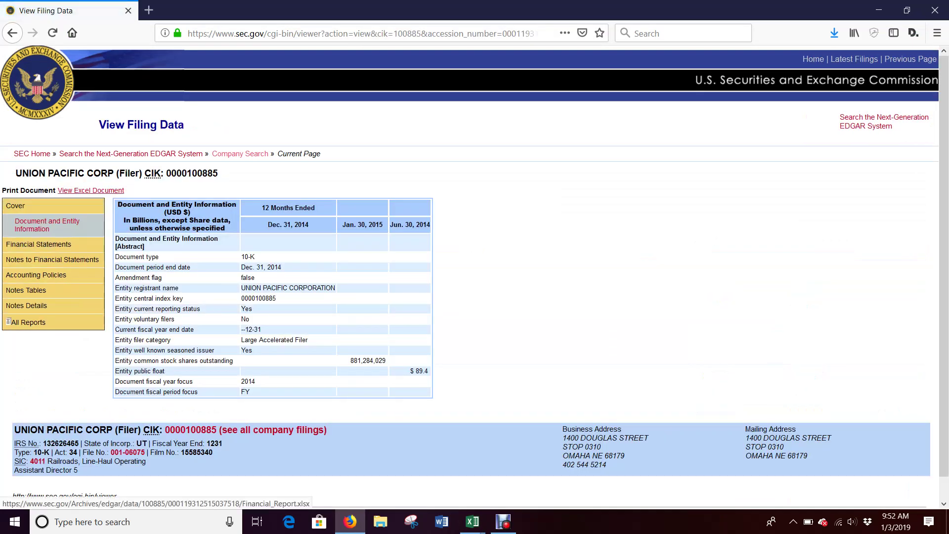
{"action": "left_click", "coordinate": [91, 190]}
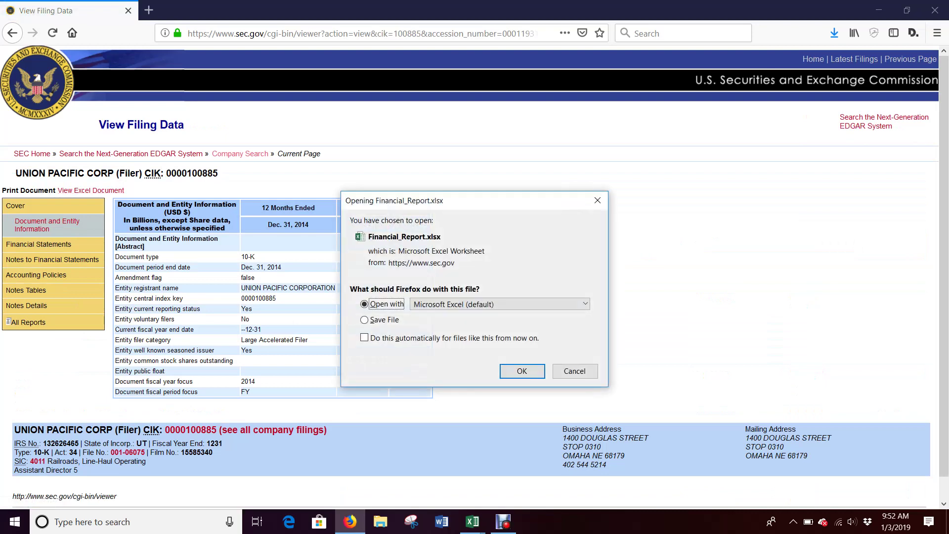
{"action": "left_click", "coordinate": [521, 371]}
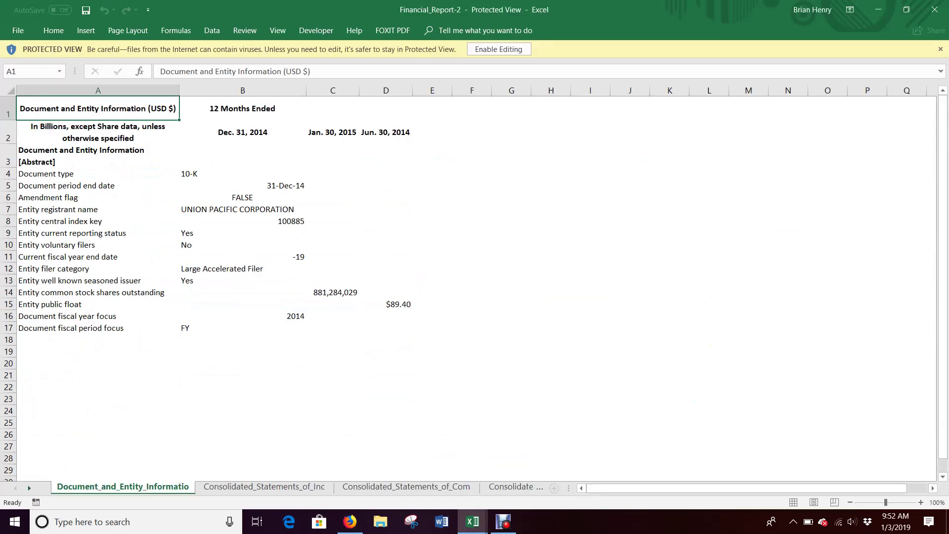
{"action": "left_click", "coordinate": [498, 49]}
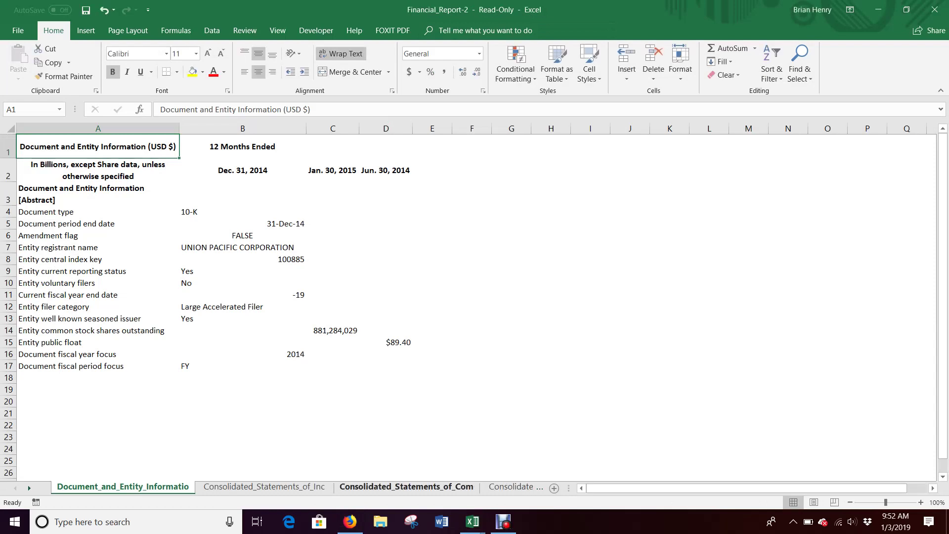
Copy columns A:C of the Consolidated Statements of Financial Position sheet in the Financial_Report-2 workbook.
{"action": "left_click", "coordinate": [406, 486]}
{"action": "key", "text": "ctrl+Page_Down"}
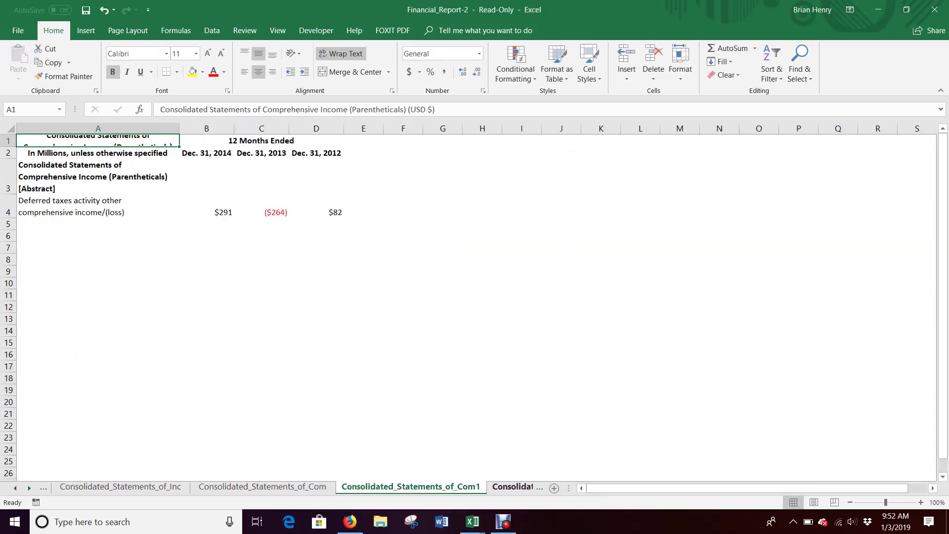
{"action": "key", "text": "ctrl+Page_Down"}
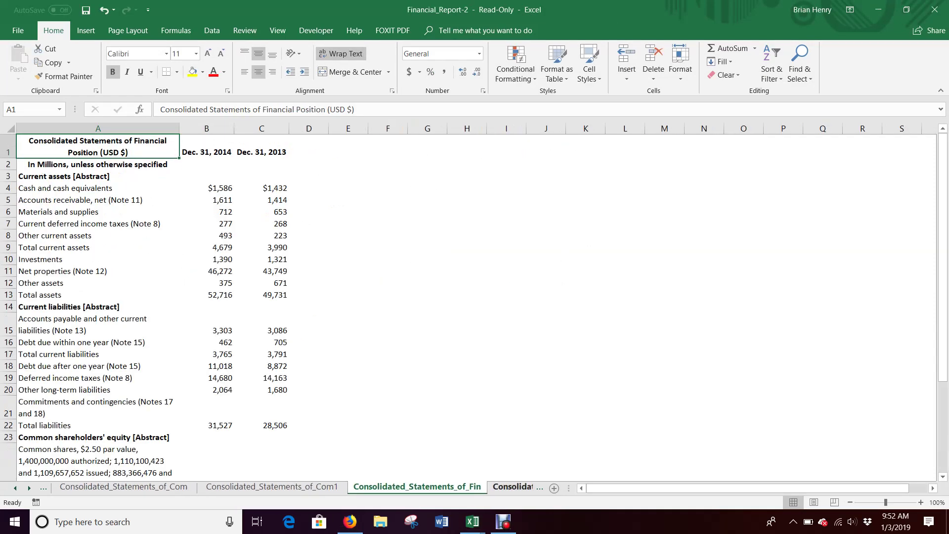
{"action": "left_click", "coordinate": [262, 128]}
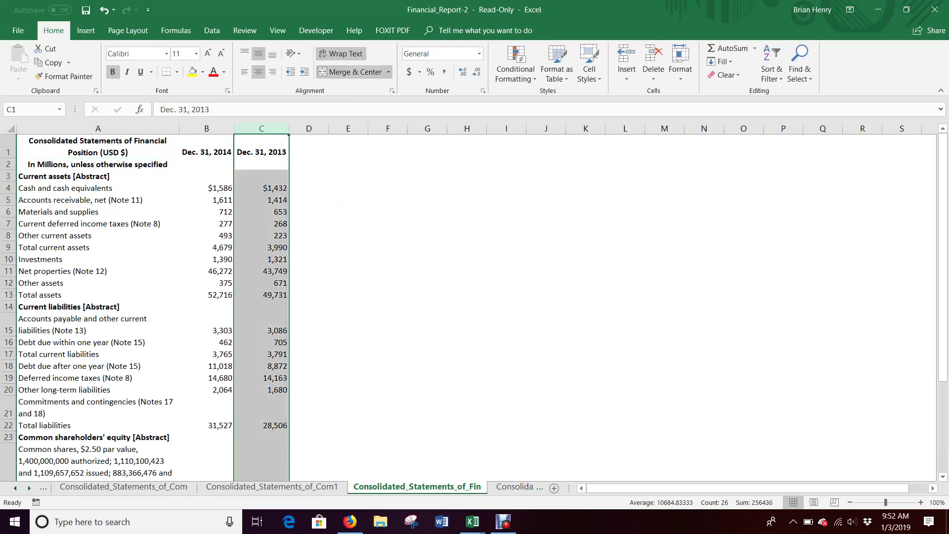
{"action": "left_click", "coordinate": [97, 146]}
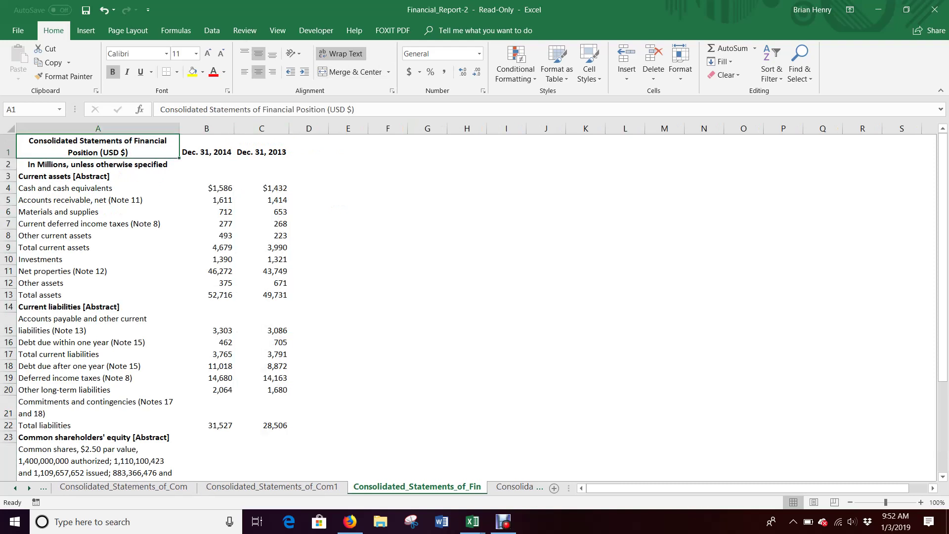
{"action": "left_click_drag", "start_coordinate": [98, 128], "coordinate": [261, 129]}
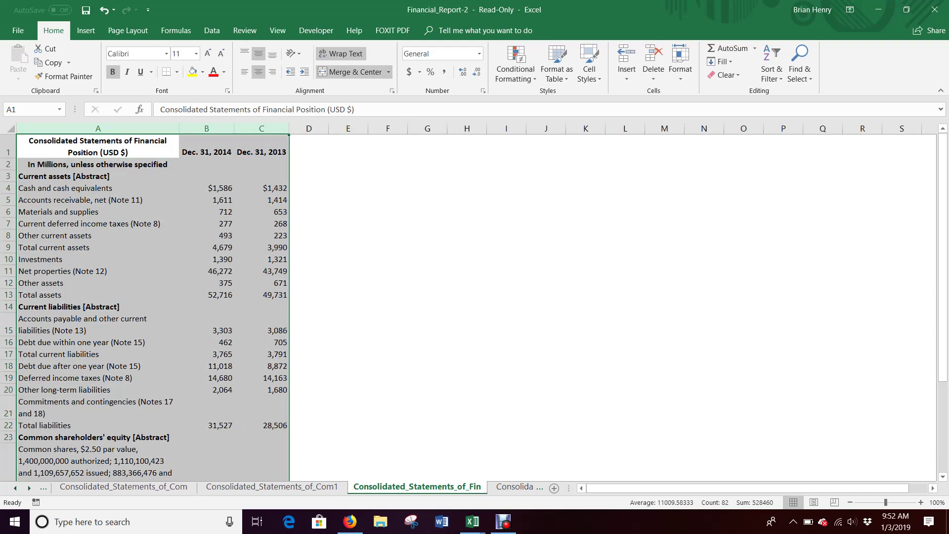
{"action": "key", "text": "ctrl+c"}
Paste the copied columns at G1 of the financial position sheet in Book1.
{"action": "mouse_move", "coordinate": [473, 522]}
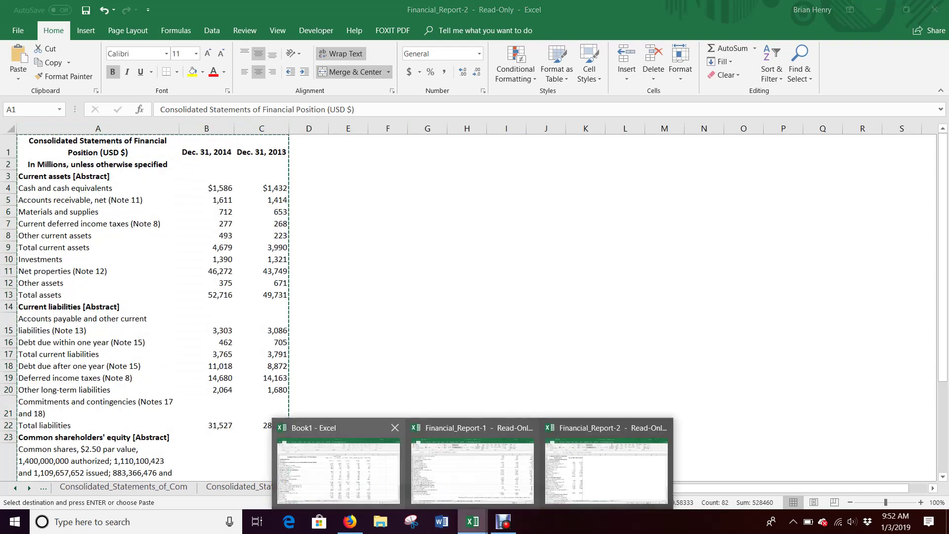
{"action": "left_click", "coordinate": [339, 464]}
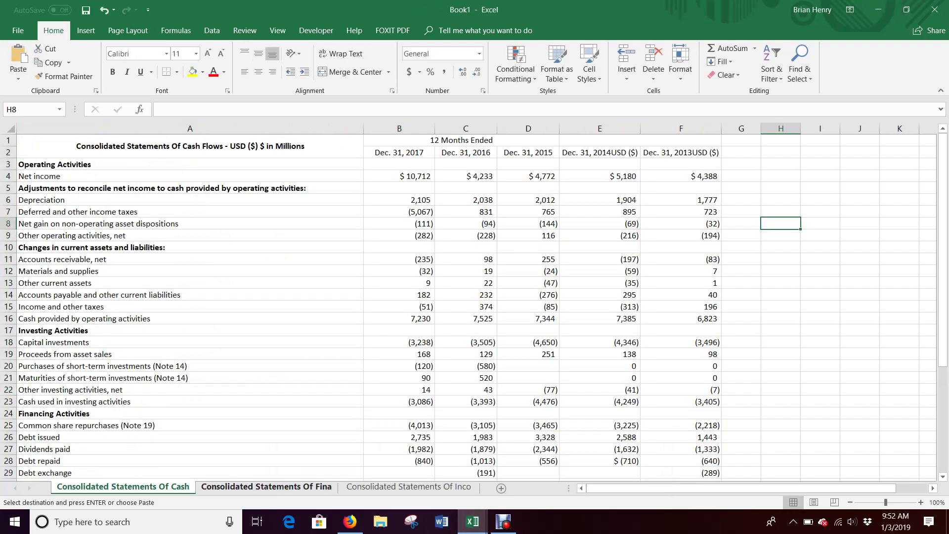
{"action": "left_click", "coordinate": [267, 473]}
{"action": "left_click", "coordinate": [266, 486]}
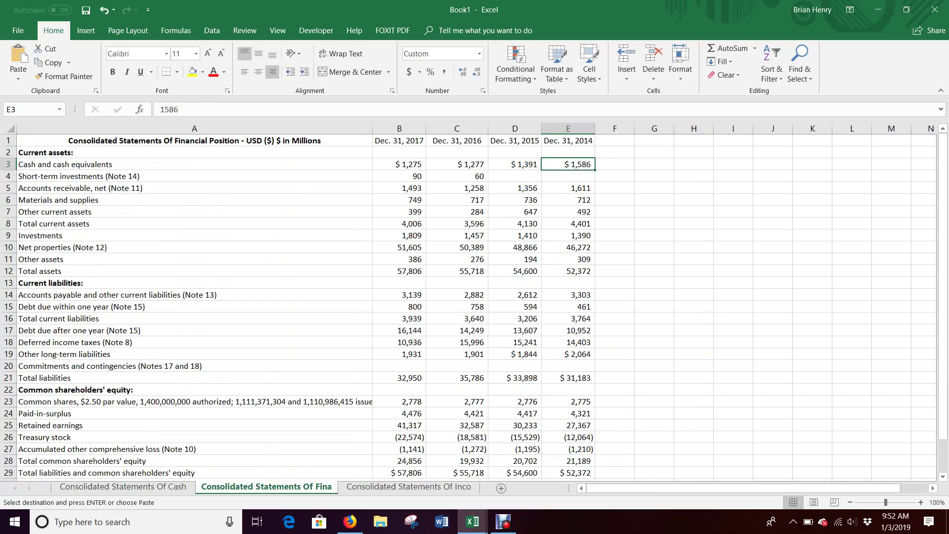
{"action": "left_click", "coordinate": [653, 140]}
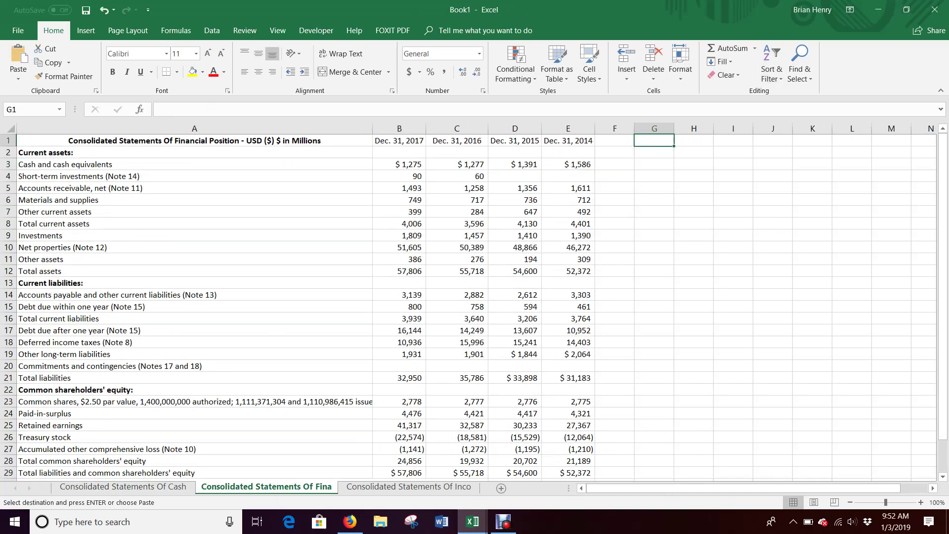
{"action": "key", "text": "ctrl+v"}
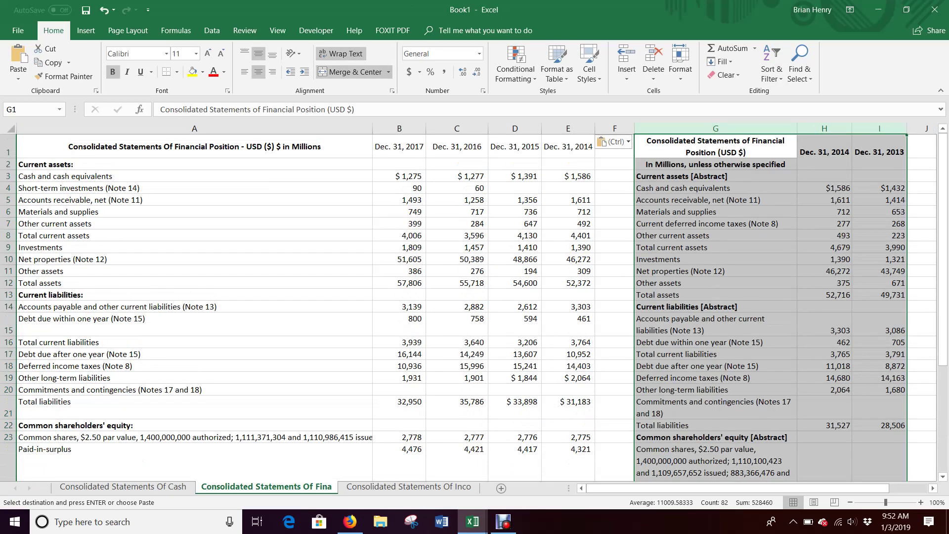
Turn off text wrapping for the entire financial position sheet.
{"action": "key", "text": "ctrl+a"}
{"action": "left_click", "coordinate": [341, 53]}
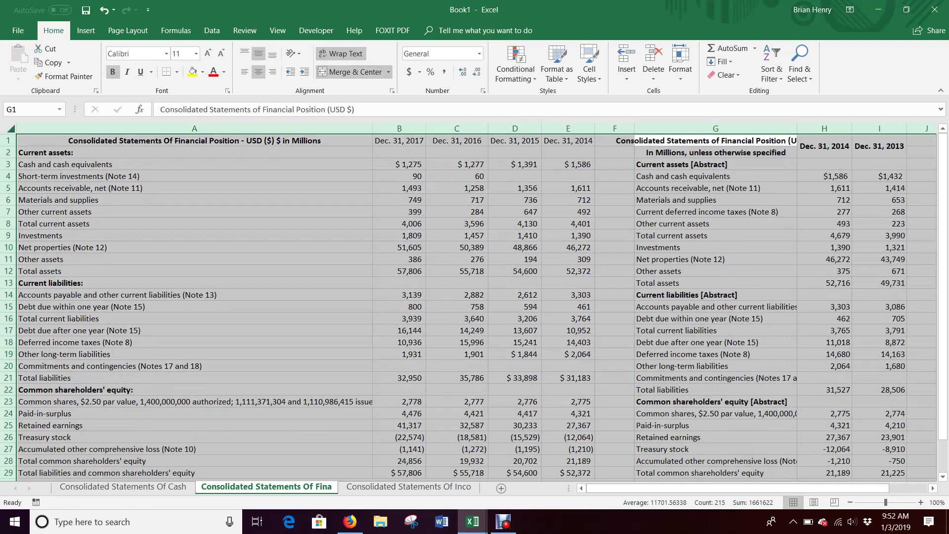
{"action": "left_click", "coordinate": [715, 248]}
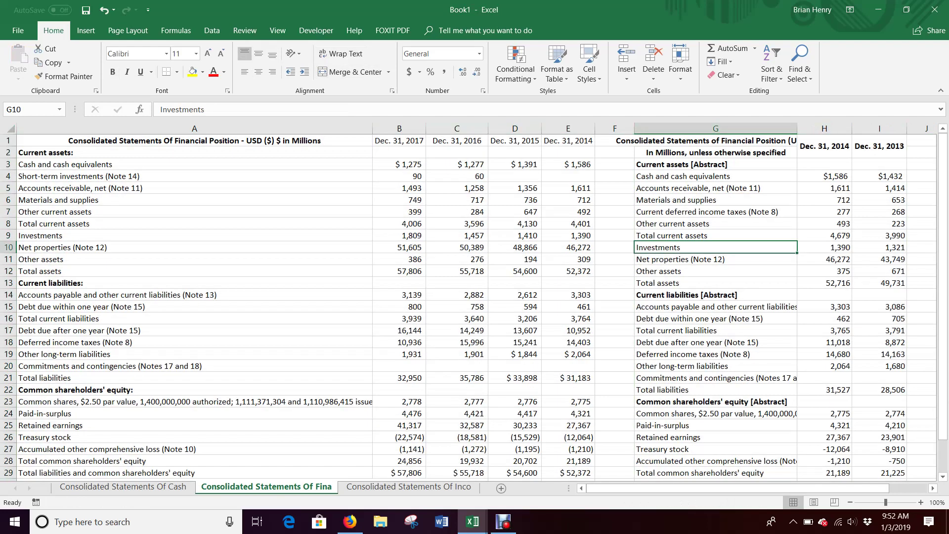
Delete the duplicate Dec. 31, 2014 column H and move the 2013 cash and cash equivalents value from H4 up to H3.
{"action": "left_click", "coordinate": [824, 128]}
{"action": "right_click", "coordinate": [825, 129]}
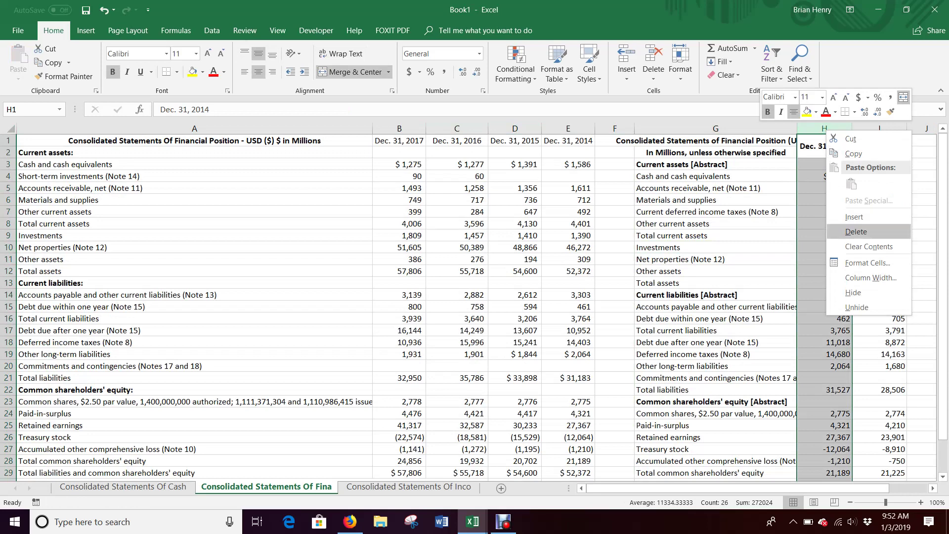
{"action": "left_click", "coordinate": [856, 232]}
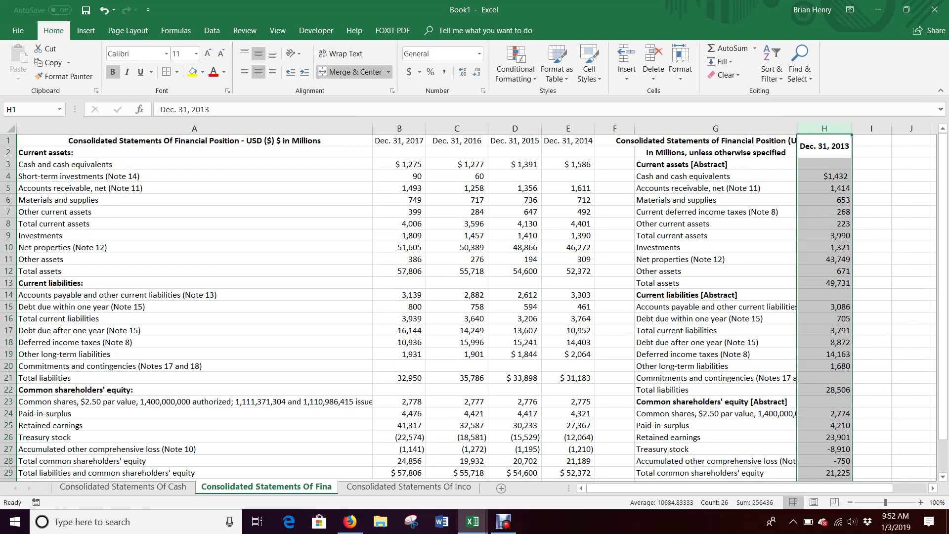
{"action": "left_click", "coordinate": [823, 176]}
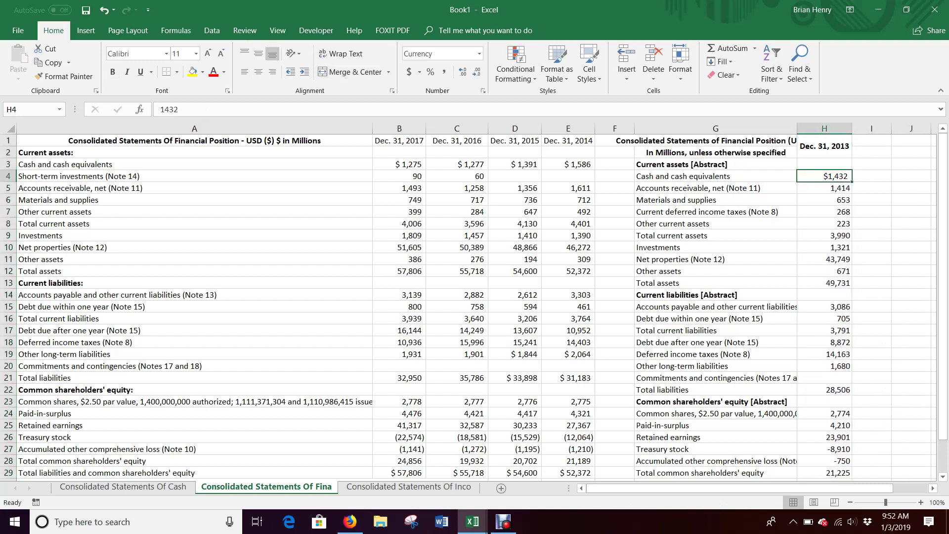
{"action": "left_click_drag", "start_coordinate": [820, 170], "coordinate": [820, 163]}
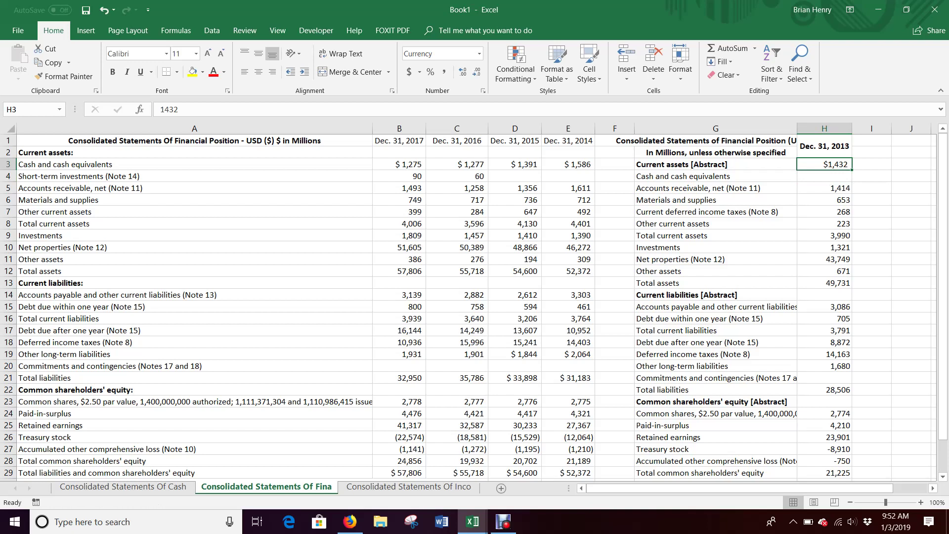
Enter 0 in D4, E4 and H4 for the 2015, 2014 and 2013 short-term investments.
{"action": "left_click", "coordinate": [514, 176]}
{"action": "type", "text": "0"}
{"action": "key", "text": "Tab"}
{"action": "type", "text": "0"}
{"action": "key", "text": "Tab"}
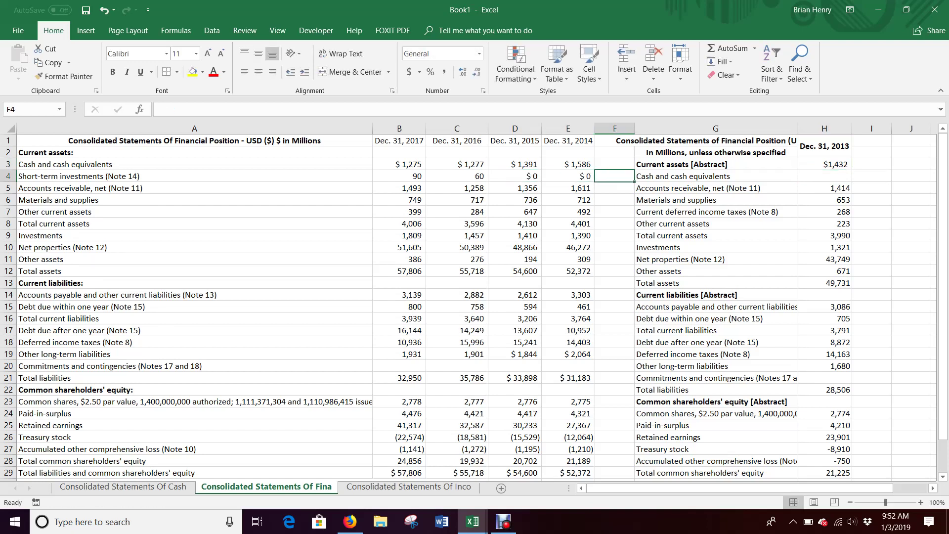
{"action": "key", "text": "Tab"}
{"action": "key", "text": "Tab"}
{"action": "key", "text": "Tab"}
{"action": "key", "text": "shift+Tab"}
{"action": "type", "text": "0"}
{"action": "key", "text": "Return"}
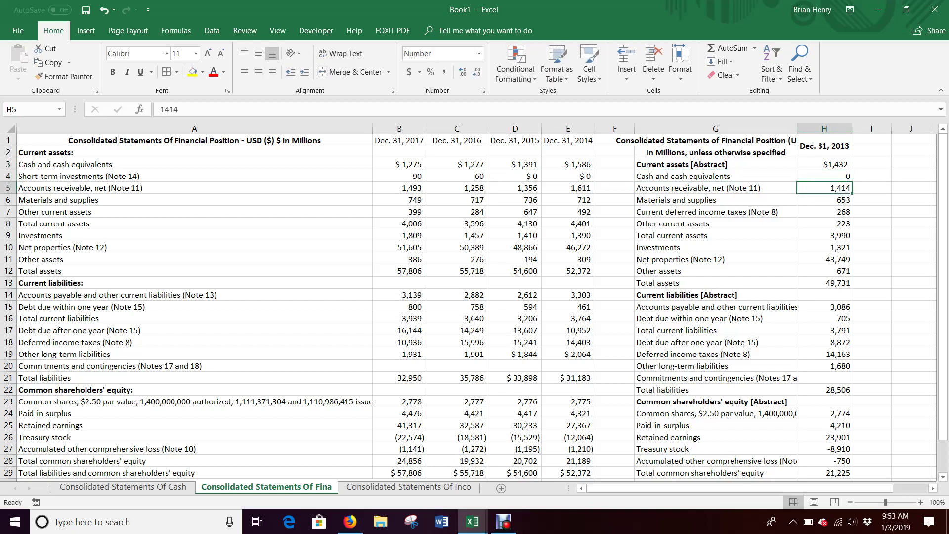
Enter =IF(G5=A5,"","no") in F5 to compare the row labels and fill the formula down column F.
{"action": "key", "text": "Left"}
{"action": "key", "text": "Left"}
{"action": "type", "text": "=if("}
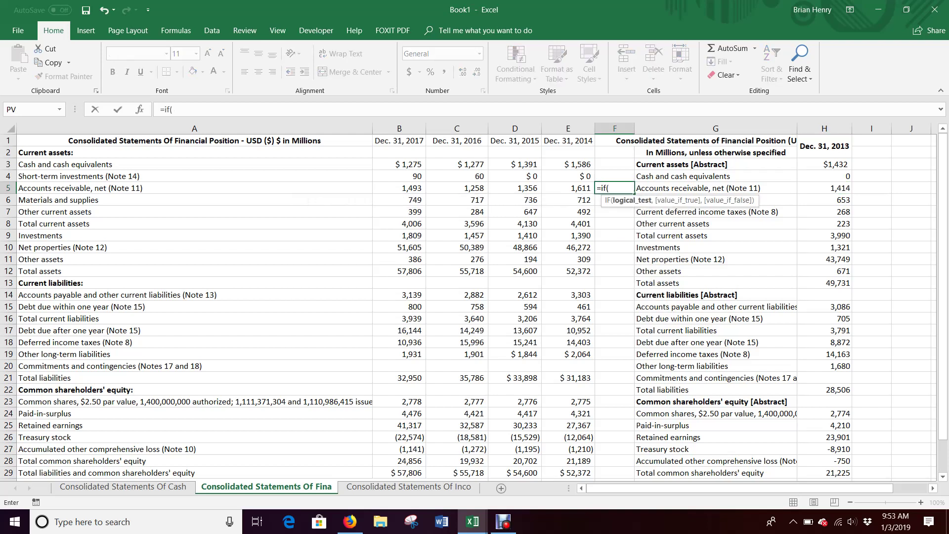
{"action": "key", "text": "Right"}
{"action": "type", "text": "="}
{"action": "key", "text": "ctrl+Left"}
{"action": "key", "text": "ctrl+Left"}
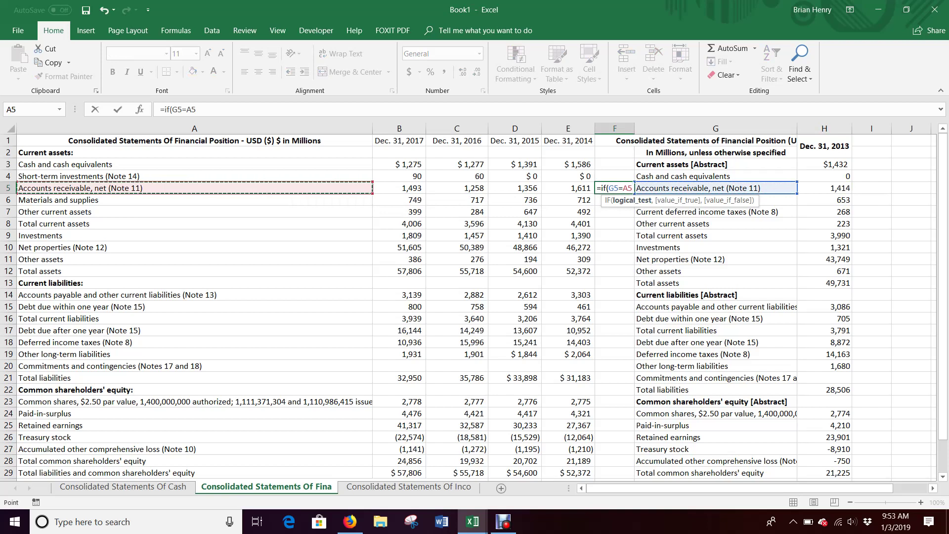
{"action": "type", "text": ",\"\","}
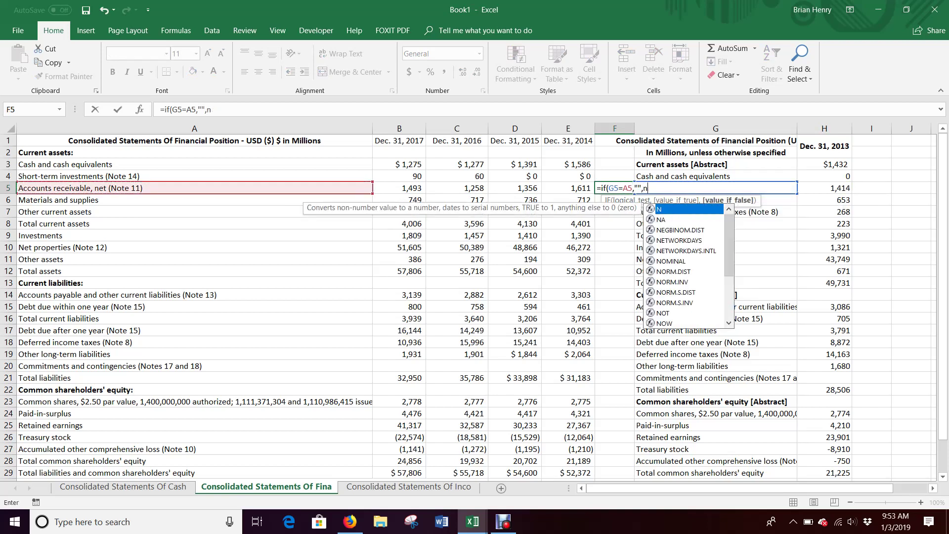
{"action": "type", "text": "\"no"}
{"action": "type", "text": "\""}
{"action": "key", "text": "Return"}
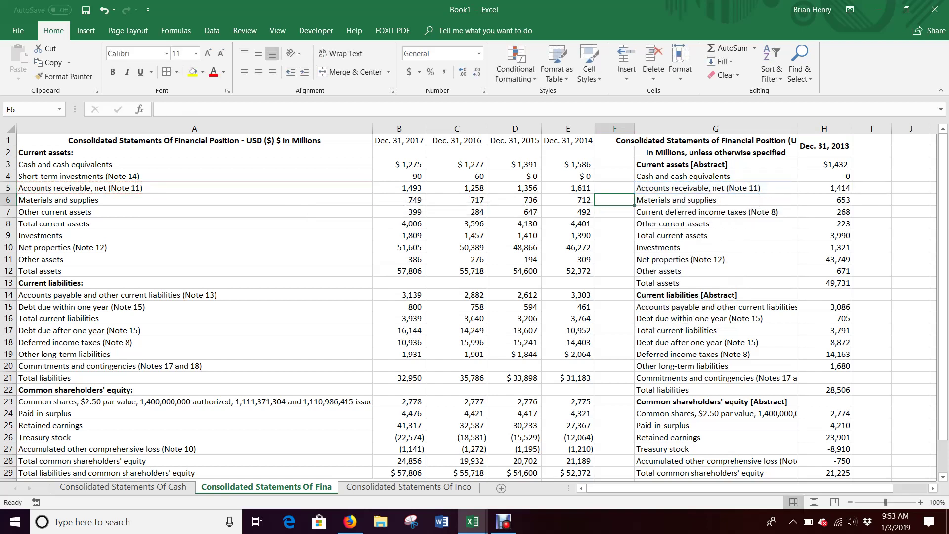
{"action": "left_click", "coordinate": [614, 188]}
{"action": "double_click", "coordinate": [634, 194]}
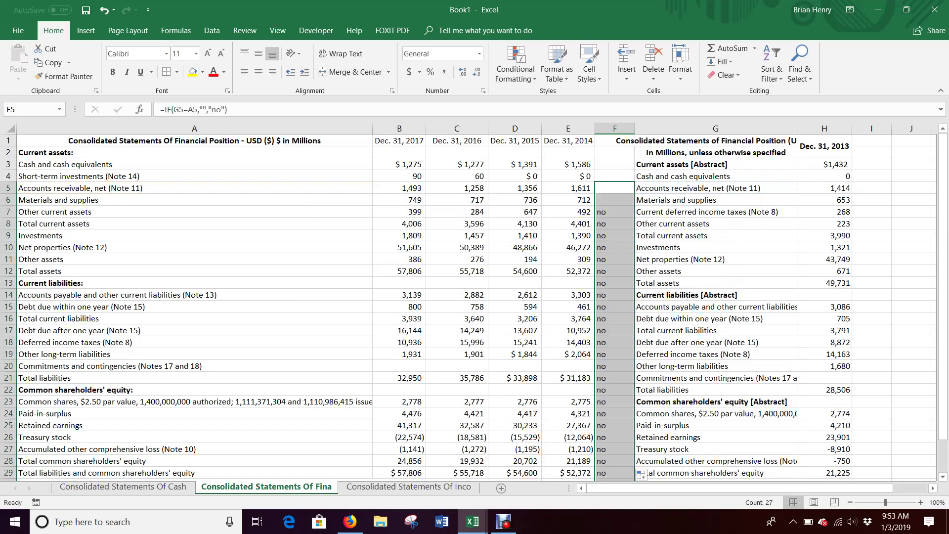
Insert blank cells at A7:E7, shifting the existing cells down, to make room for the current deferred income taxes item.
{"action": "left_click", "coordinate": [614, 211]}
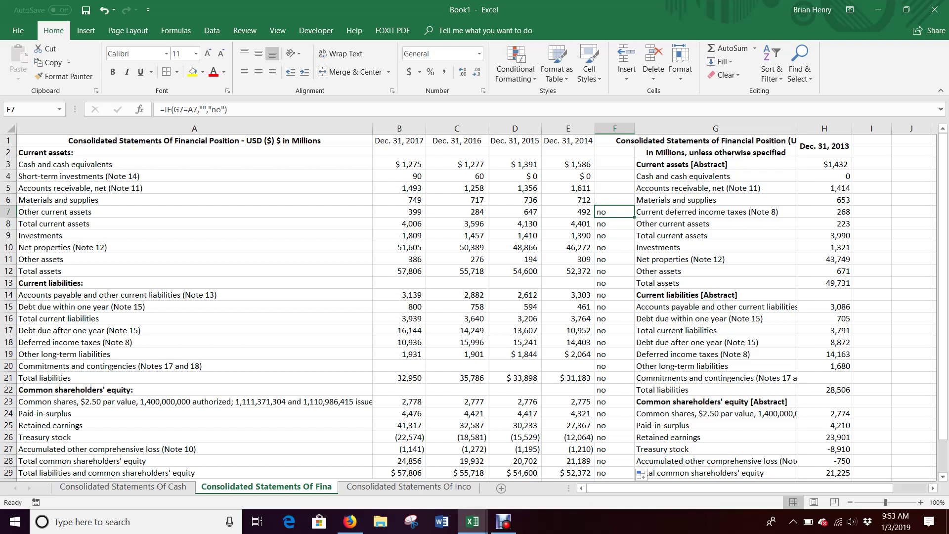
{"action": "left_click_drag", "start_coordinate": [194, 212], "coordinate": [568, 212]}
{"action": "right_click", "coordinate": [563, 210]}
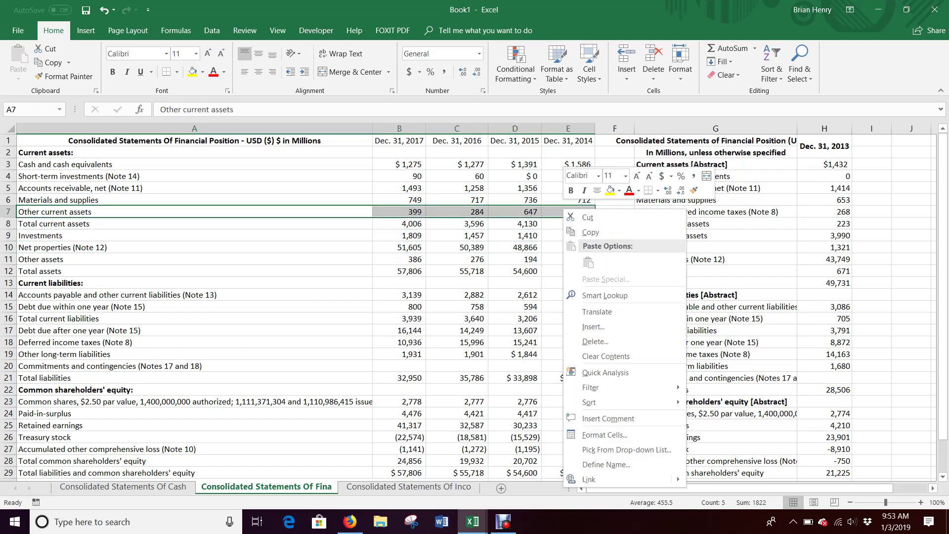
{"action": "left_click", "coordinate": [583, 310]}
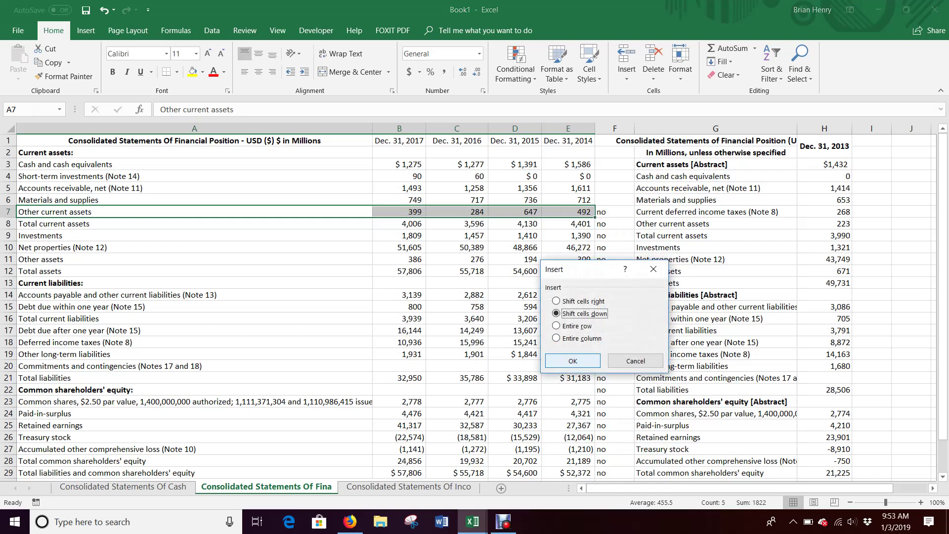
{"action": "left_click", "coordinate": [572, 360]}
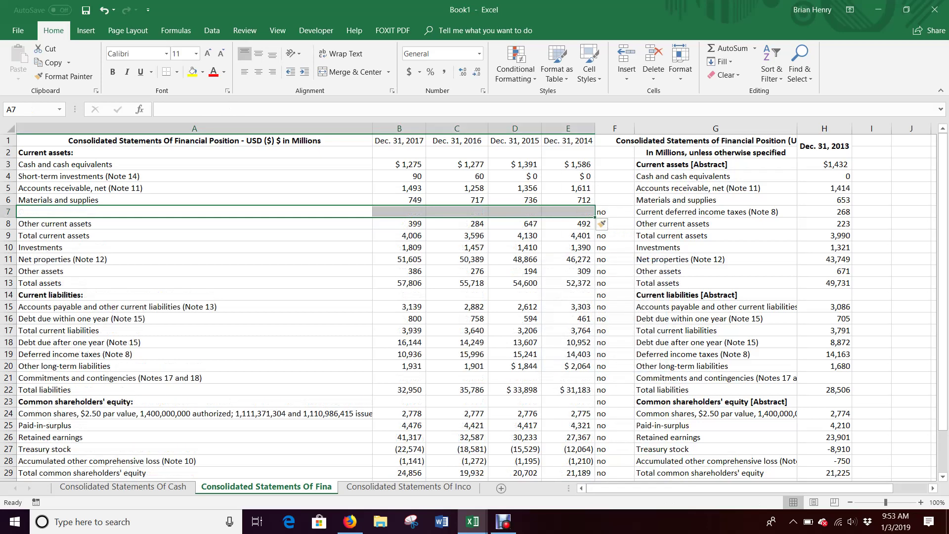
Copy the label "Current deferred income taxes (Note 8)" from G7 into A7.
{"action": "left_click", "coordinate": [715, 212]}
{"action": "key", "text": "ctrl+c"}
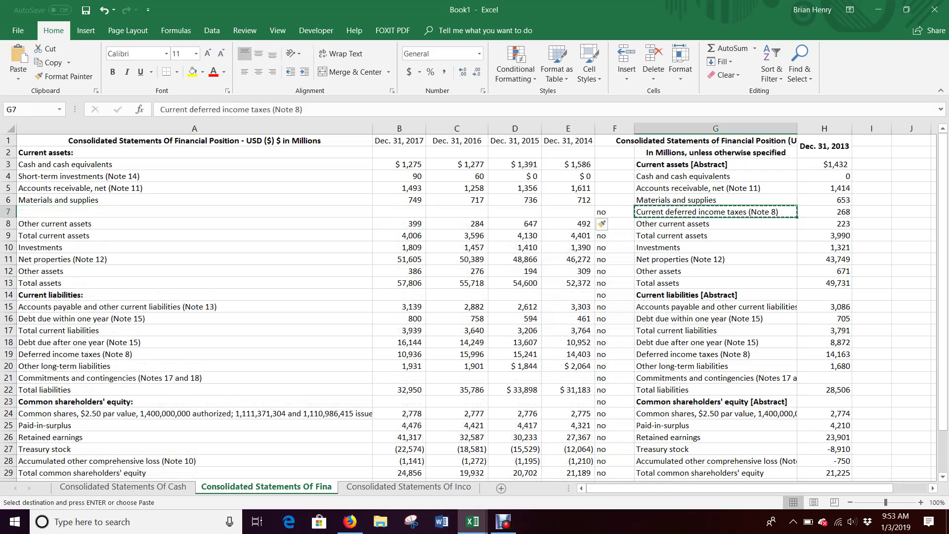
{"action": "left_click", "coordinate": [194, 211]}
{"action": "key", "text": "ctrl+v"}
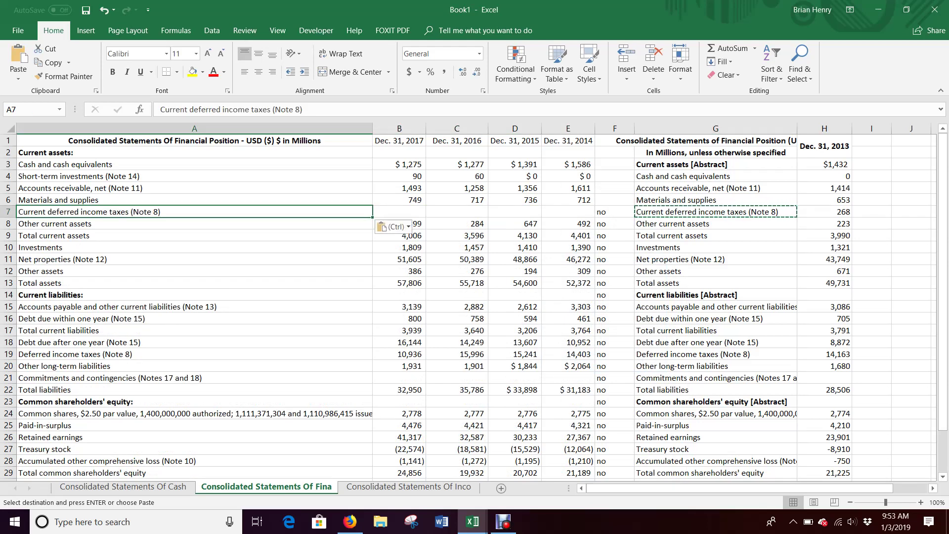
Enter =IF(G8=A8,"","no") in F8 and fill it down column F to compare the remaining row labels.
{"action": "left_click", "coordinate": [614, 224]}
{"action": "key", "text": "F2"}
{"action": "key", "text": "Escape"}
{"action": "type", "text": "=if("}
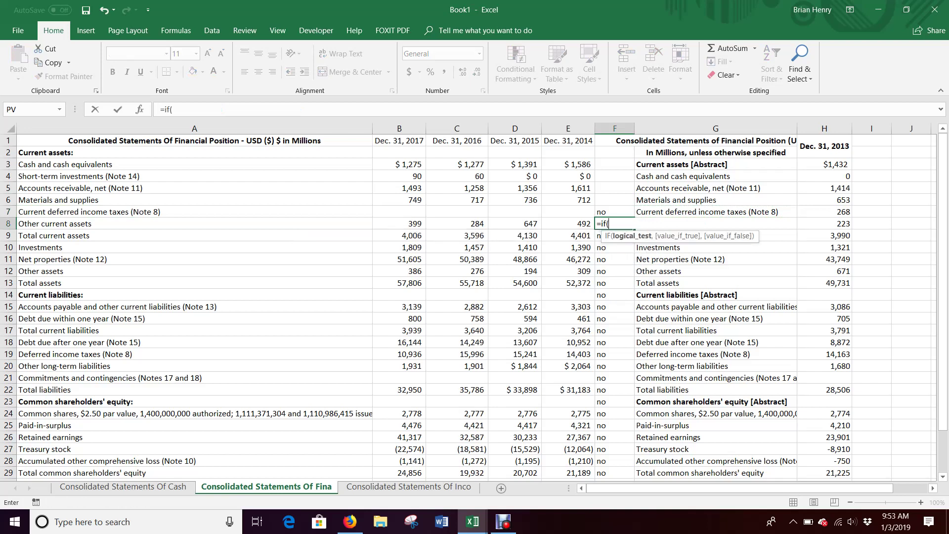
{"action": "key", "text": "Right"}
{"action": "type", "text": "="}
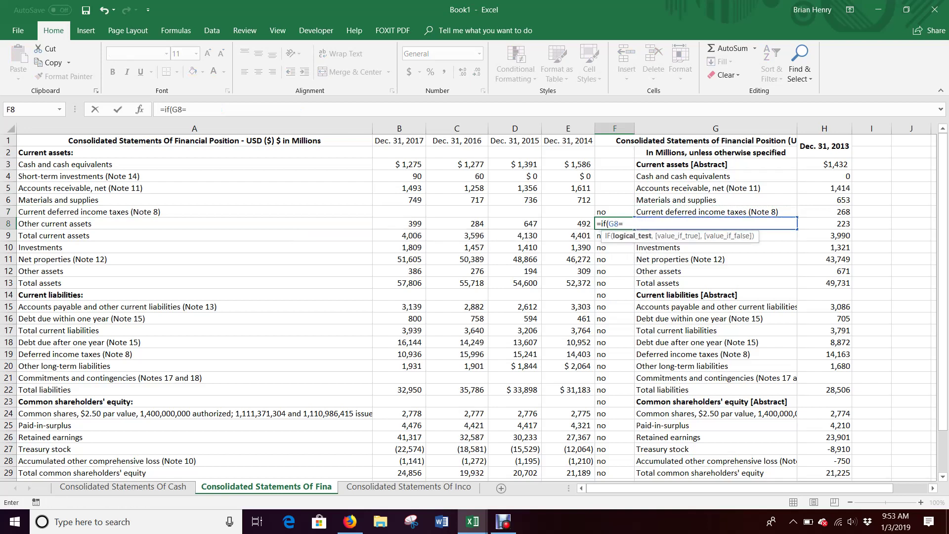
{"action": "type", "text": "a8,\"\",\"no\""}
{"action": "key", "text": "Return"}
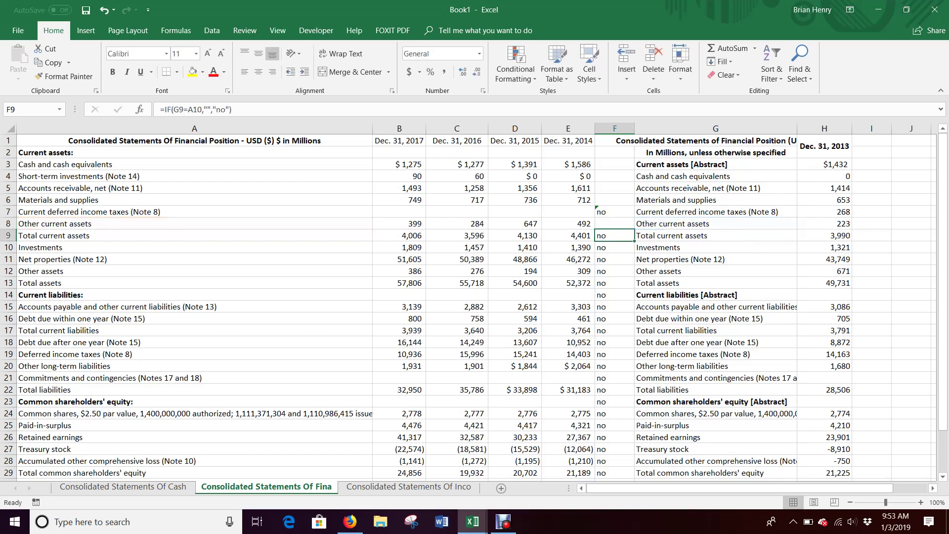
{"action": "key", "text": "Up"}
{"action": "double_click", "coordinate": [634, 228]}
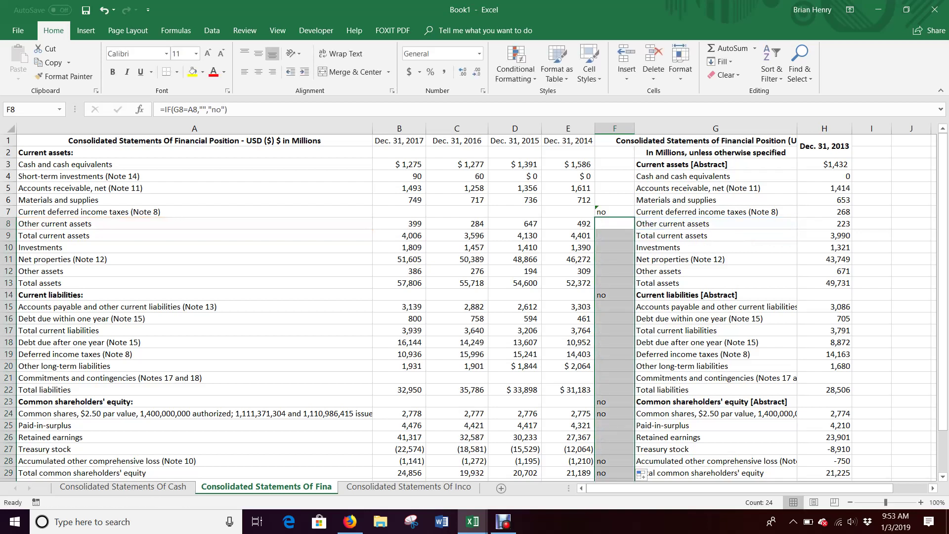
Compare the labels in columns A and G for the rows flagged "no": current liabilities, common shareholders' equity and common shares.
{"action": "scroll", "coordinate": [474, 306], "scroll_direction": "down", "scroll_amount": 2}
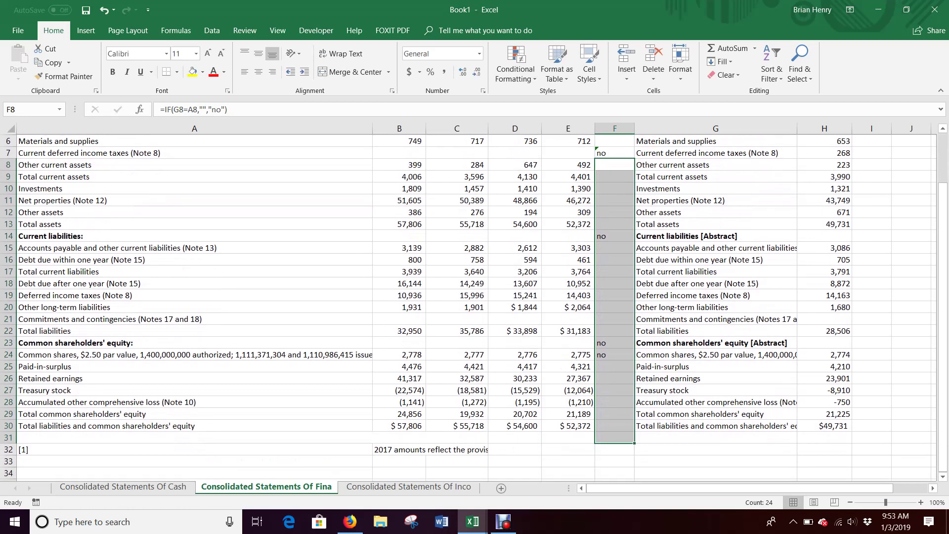
{"action": "left_click", "coordinate": [614, 236]}
{"action": "left_click", "coordinate": [715, 235]}
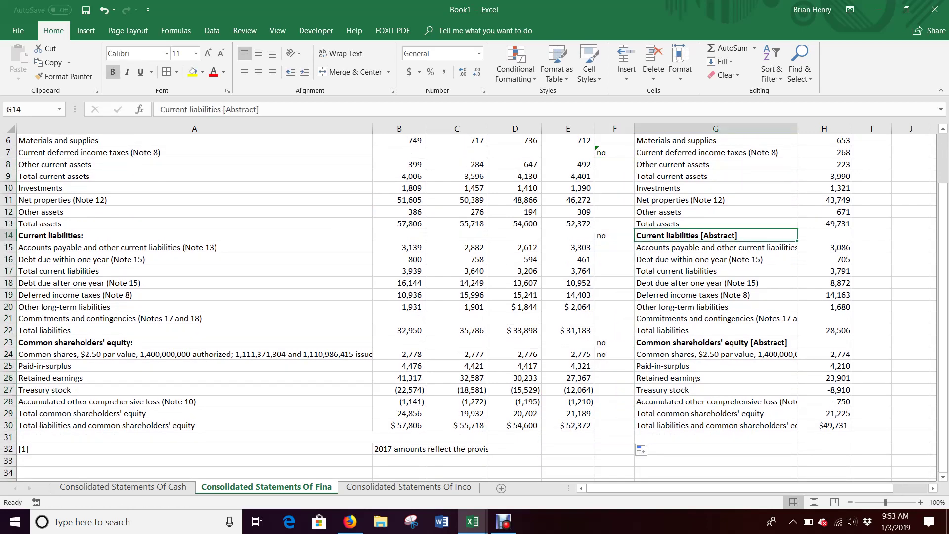
{"action": "left_click", "coordinate": [194, 236]}
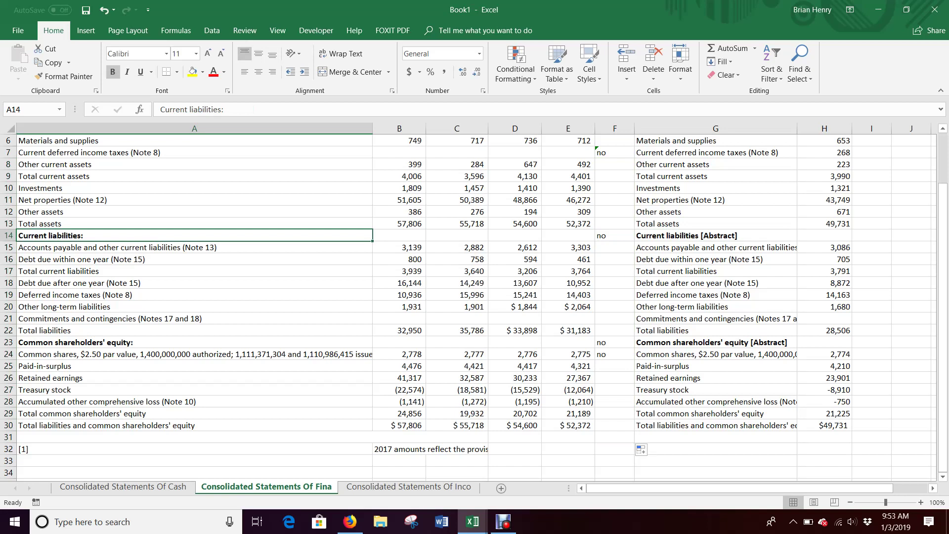
{"action": "left_click", "coordinate": [615, 343]}
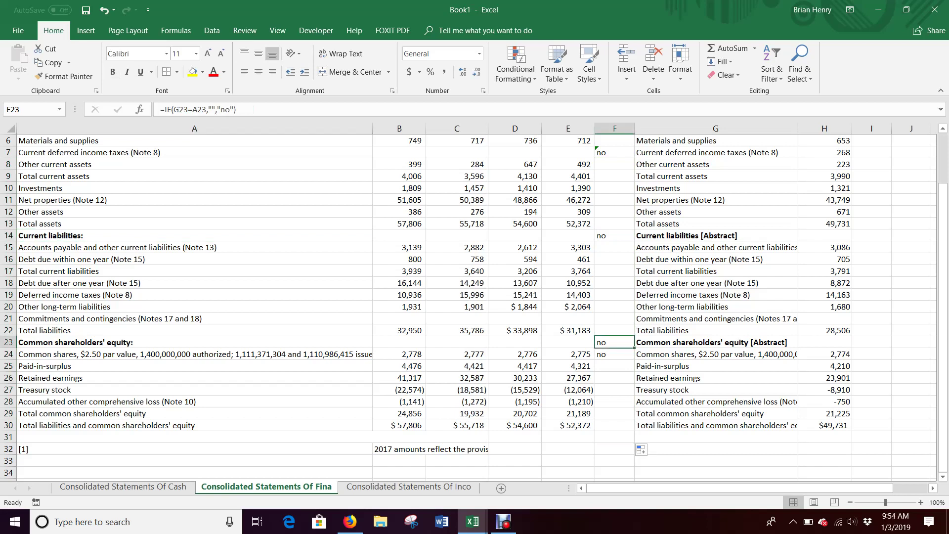
{"action": "left_click", "coordinate": [614, 354]}
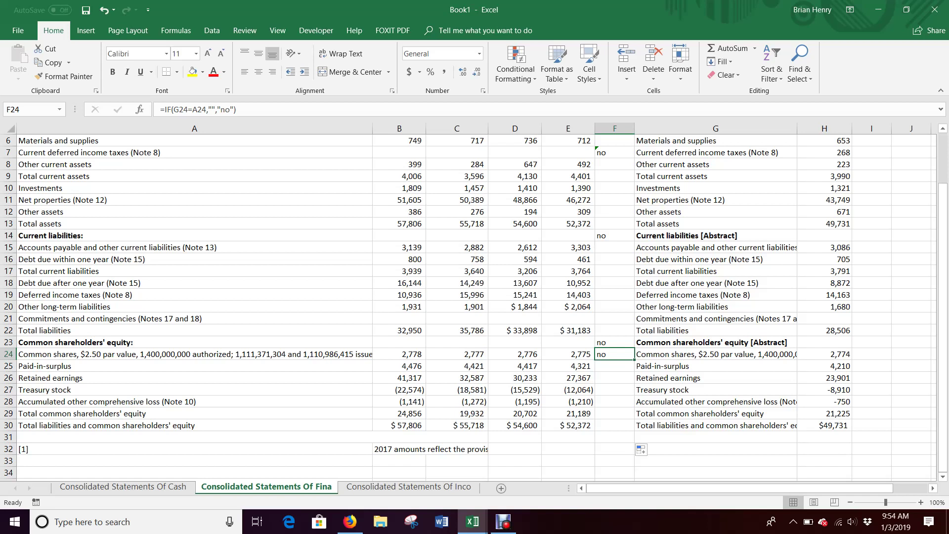
{"action": "left_click", "coordinate": [194, 354]}
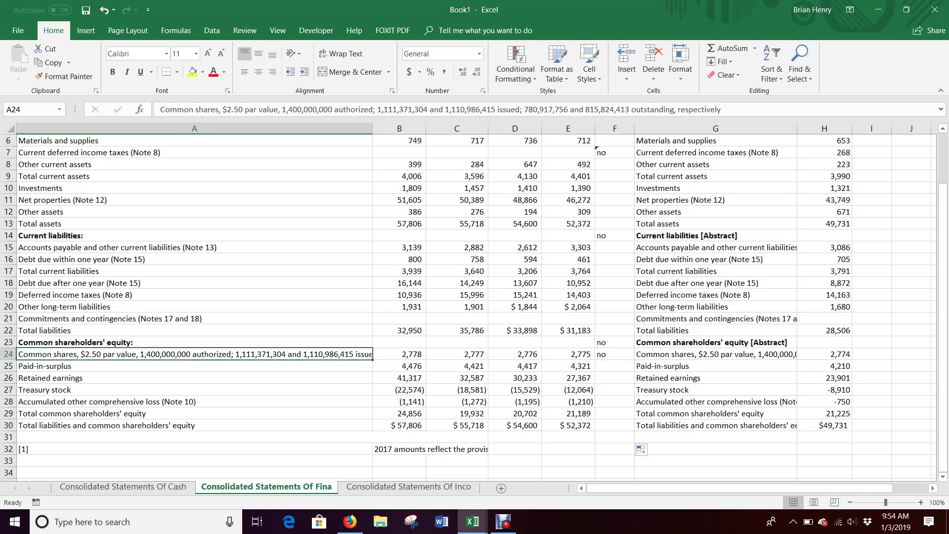
{"action": "left_click", "coordinate": [715, 354]}
{"action": "scroll", "coordinate": [715, 355], "scroll_direction": "up", "scroll_amount": 2}
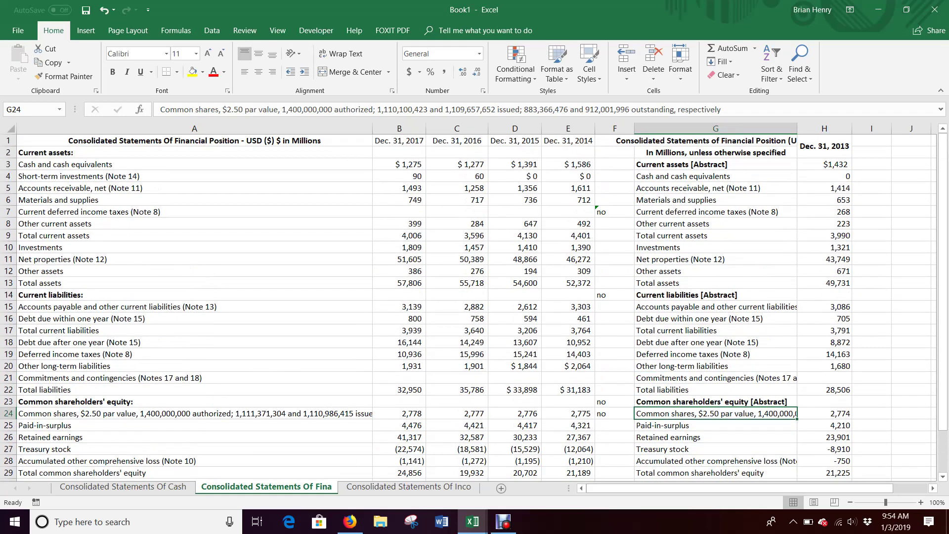
Delete the comparison column F and the duplicate label column G so the Dec. 31, 2013 values sit beside the 2014 column.
{"action": "left_click_drag", "start_coordinate": [614, 128], "coordinate": [662, 128]}
{"action": "right_click", "coordinate": [662, 130]}
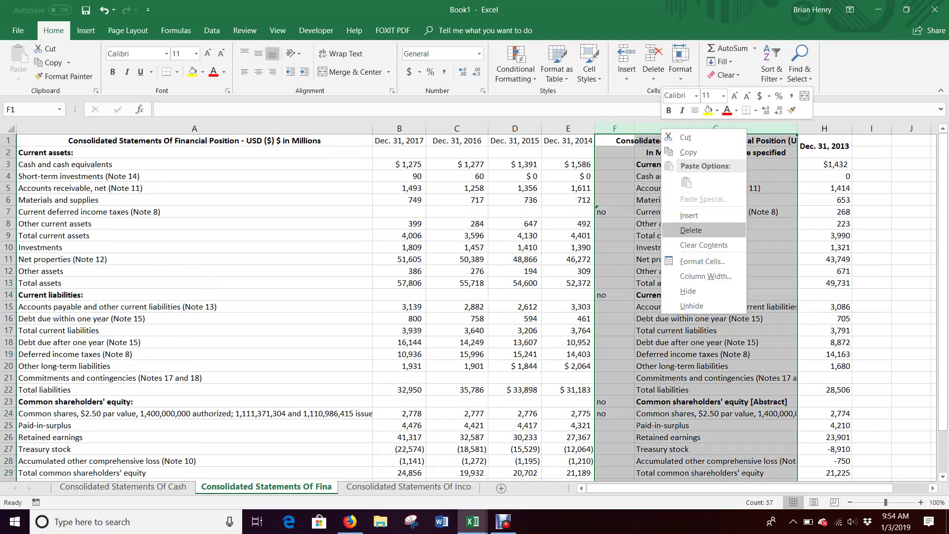
{"action": "left_click", "coordinate": [690, 230]}
{"action": "left_click", "coordinate": [621, 147]}
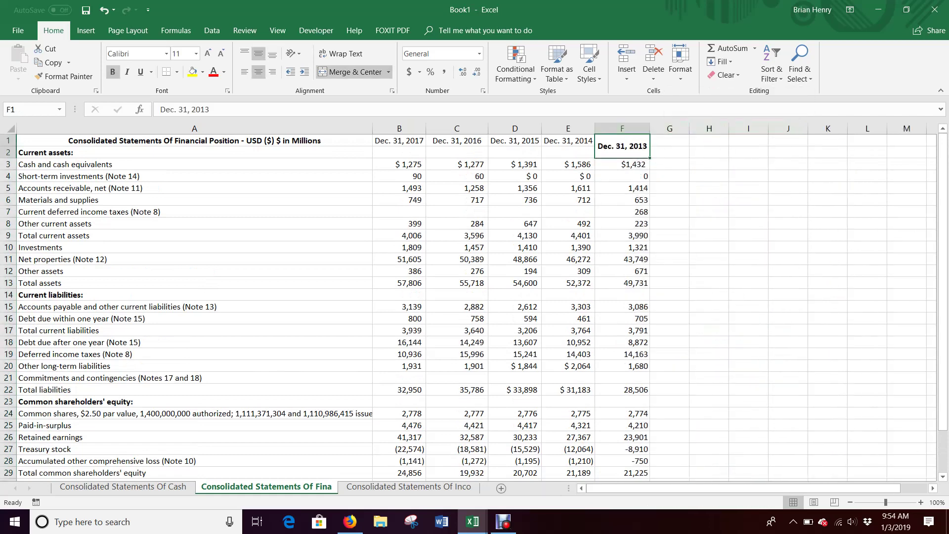
{"action": "left_click", "coordinate": [568, 141]}
{"action": "left_click", "coordinate": [622, 146]}
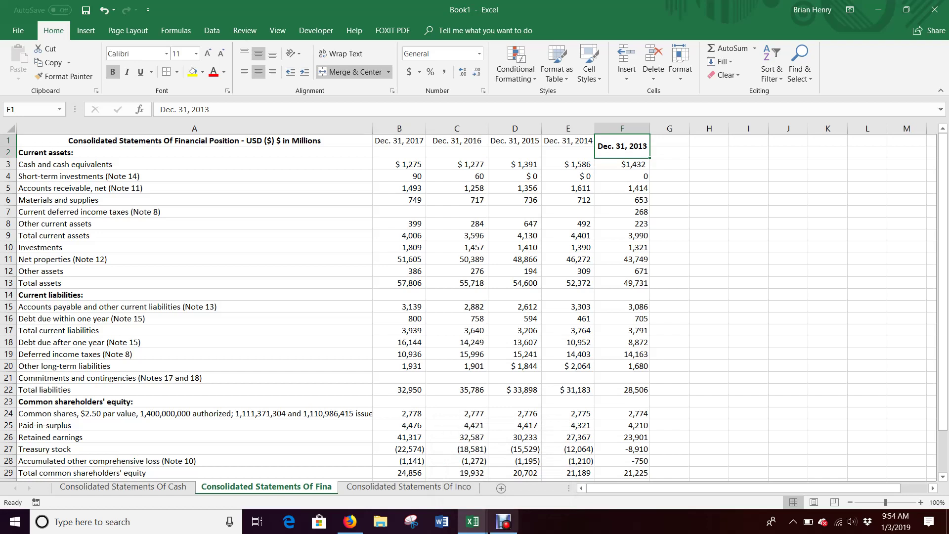
{"action": "left_click", "coordinate": [503, 521]}
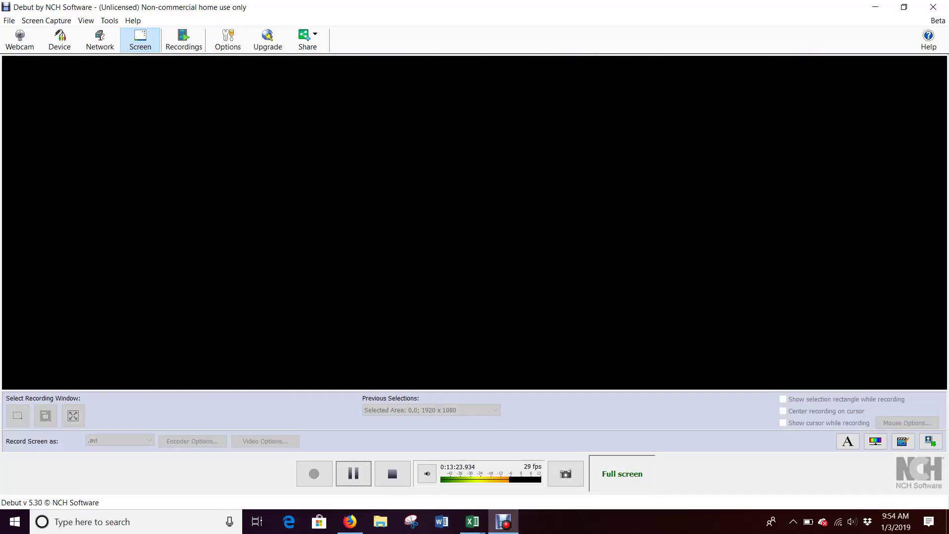